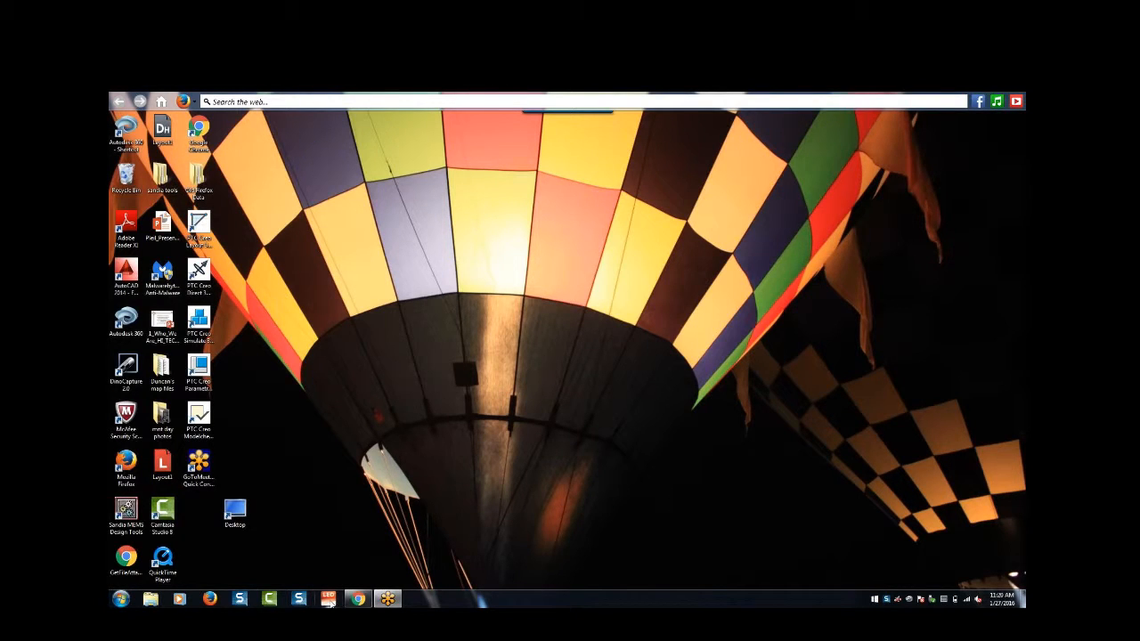
Step: Launch MEMS L-Edit from the MEMS Pro v8.3 program group and enlarge the Cell0 layout window to fill the workspace
{"action": "mouse_move", "coordinate": [357, 600]}
{"action": "left_click", "coordinate": [121, 600]}
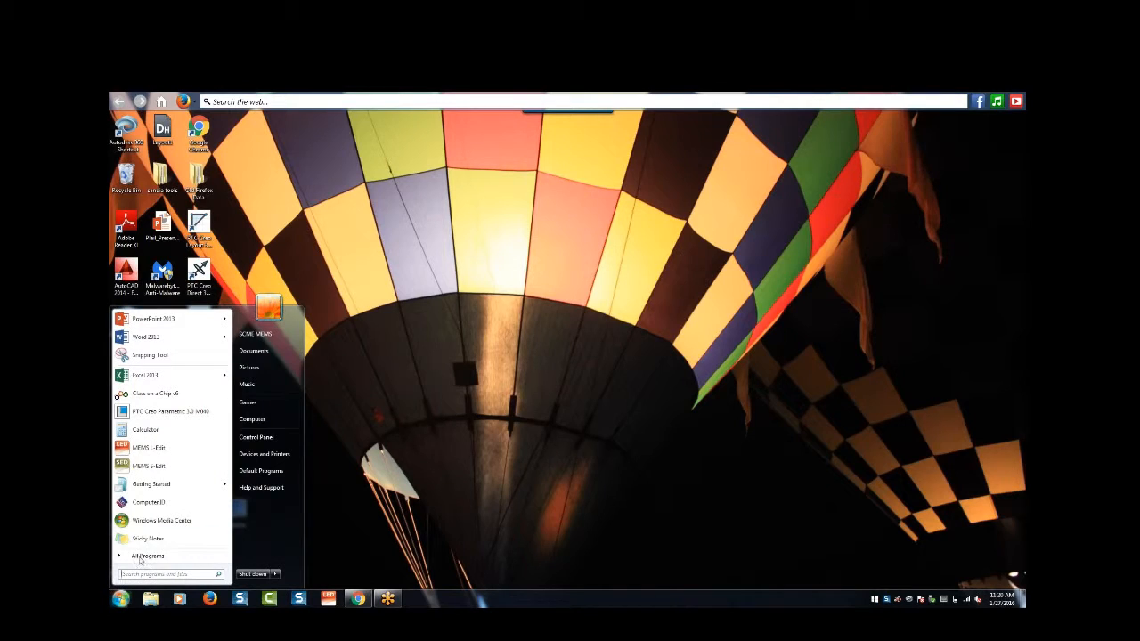
{"action": "left_click", "coordinate": [138, 558]}
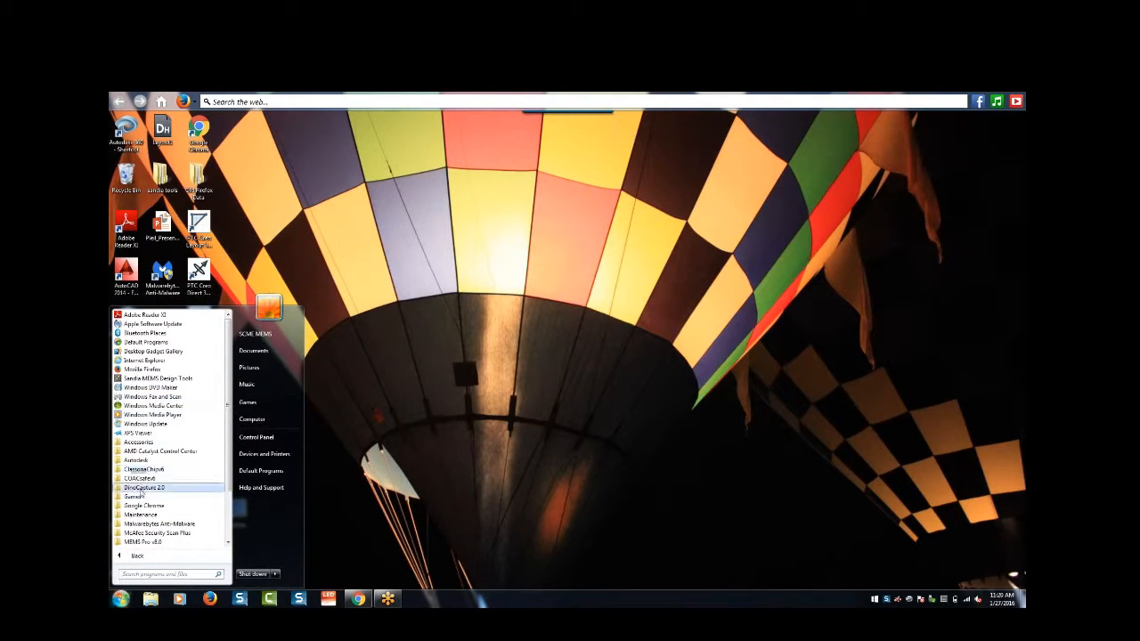
{"action": "scroll", "coordinate": [133, 519], "scroll_direction": "down", "scroll_amount": 1}
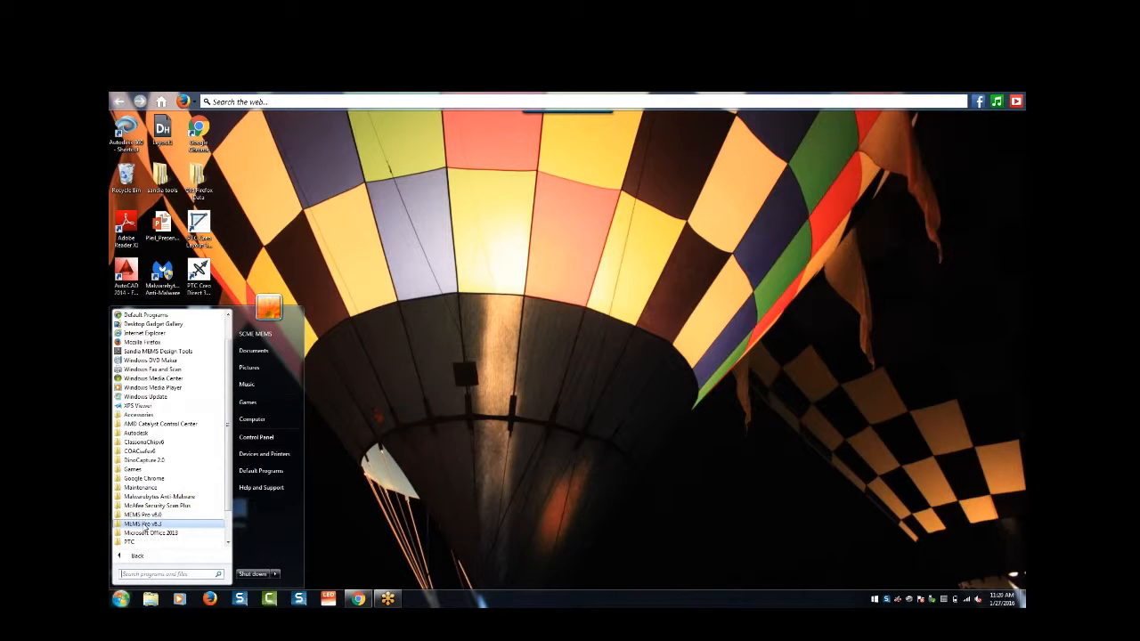
{"action": "left_click", "coordinate": [142, 524]}
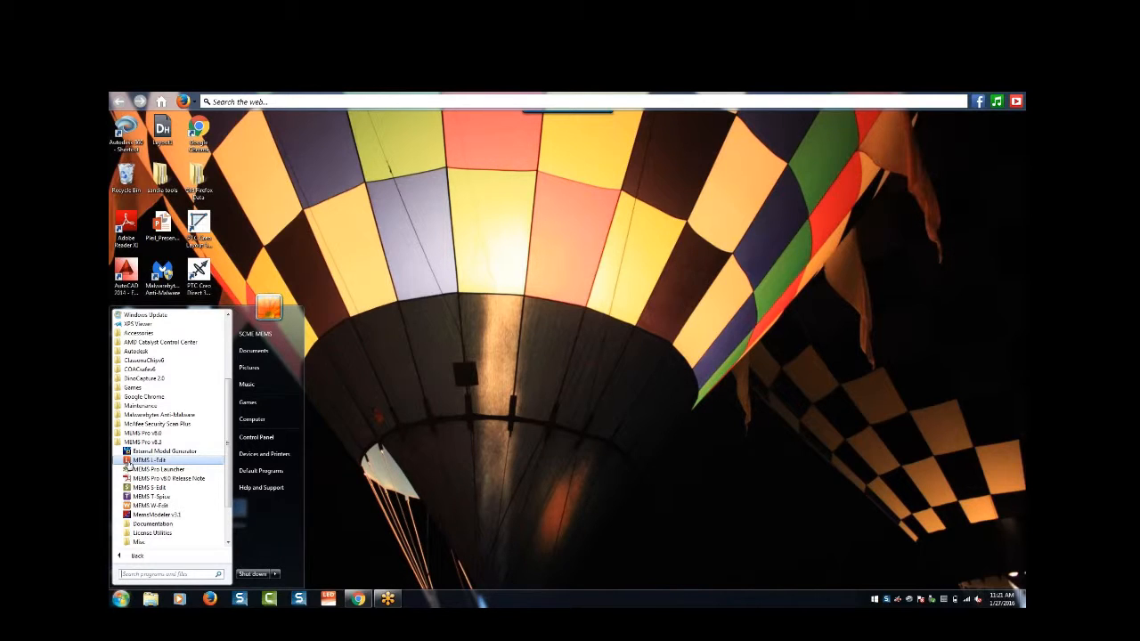
{"action": "left_click", "coordinate": [129, 461]}
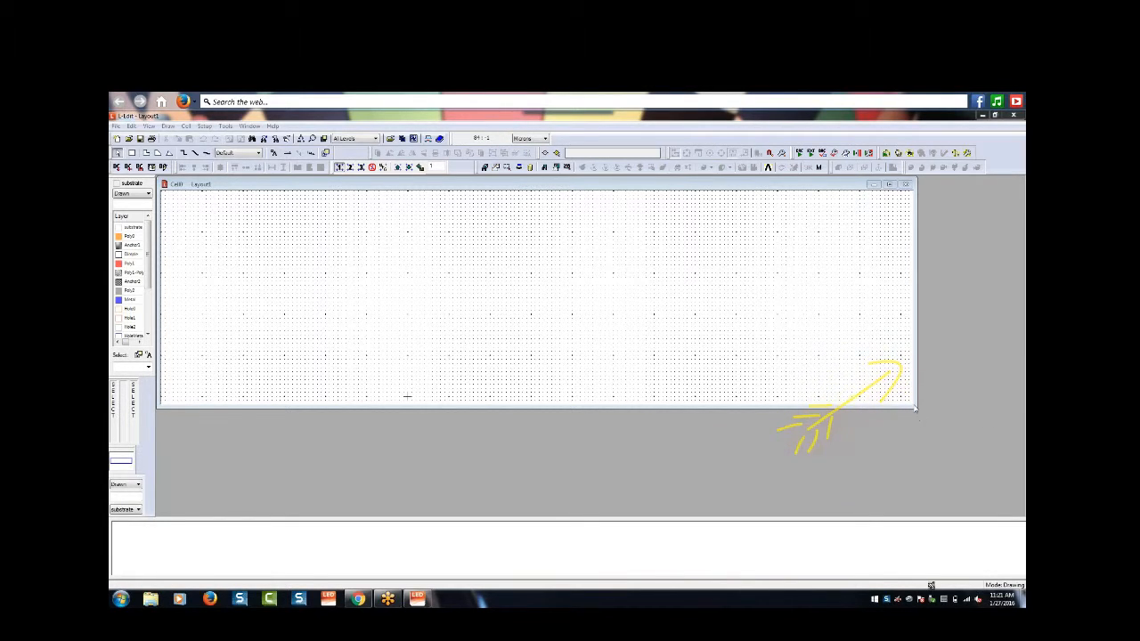
{"action": "left_click_drag", "start_coordinate": [914, 404], "coordinate": [1021, 513]}
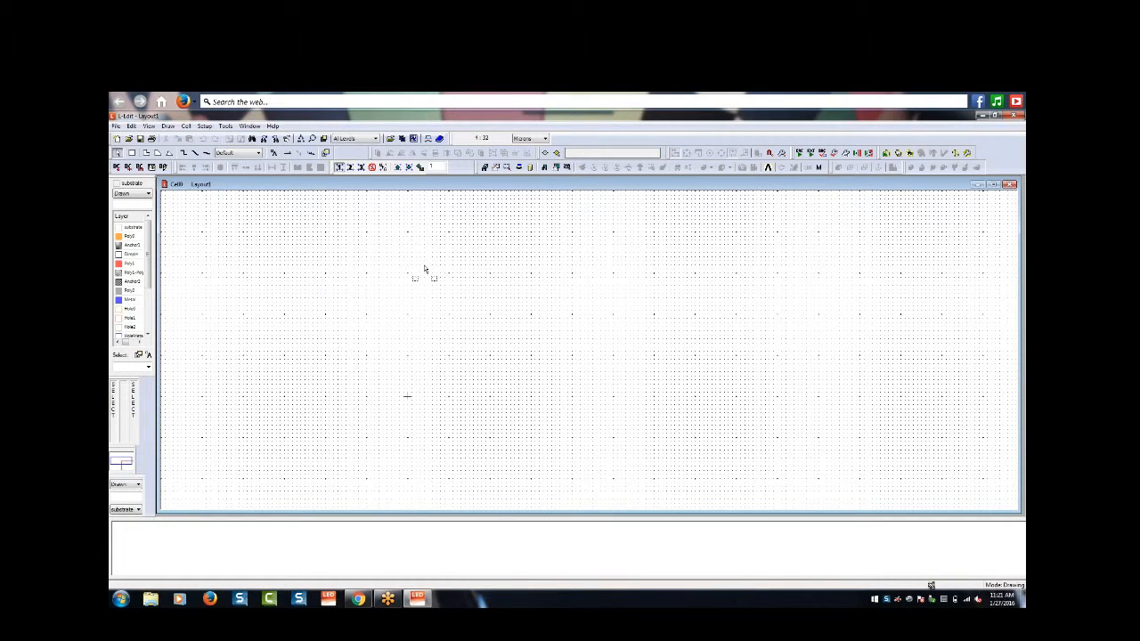
Step: Switch through mouse grids 1 and 2, and activate mouse grid 3 for 10-micron snapping
{"action": "left_click", "coordinate": [350, 168]}
{"action": "left_click", "coordinate": [339, 168]}
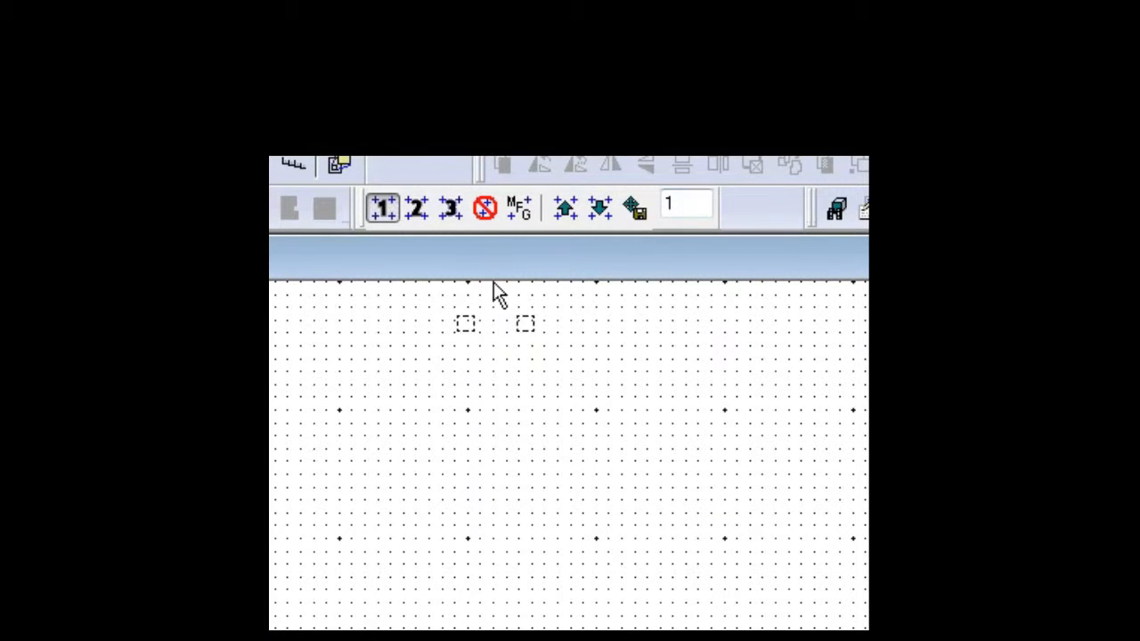
{"action": "left_click", "coordinate": [416, 210]}
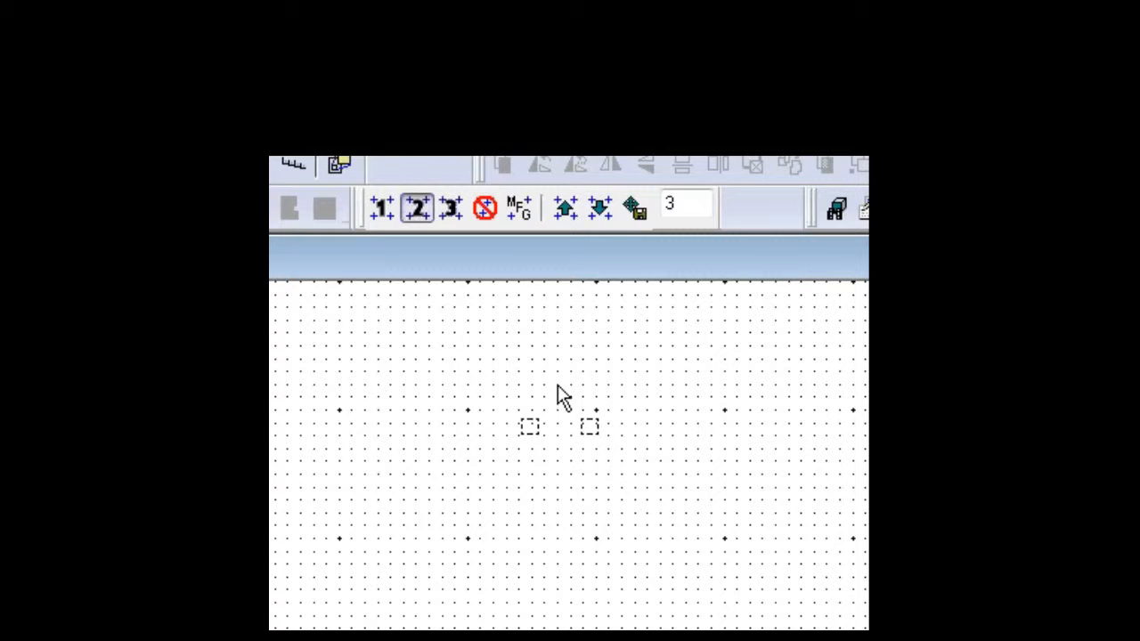
{"action": "left_click", "coordinate": [452, 208]}
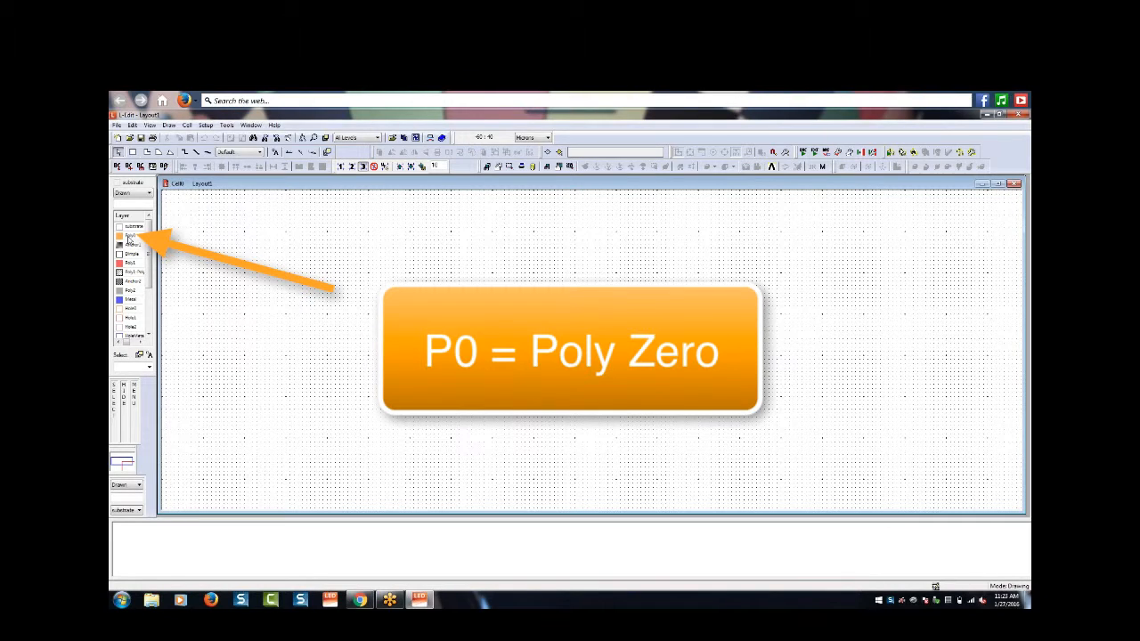
Step: Draw a Poly0 box about 80 by 40 microns with its lower edge centred on the layout origin
{"action": "left_click", "coordinate": [130, 236]}
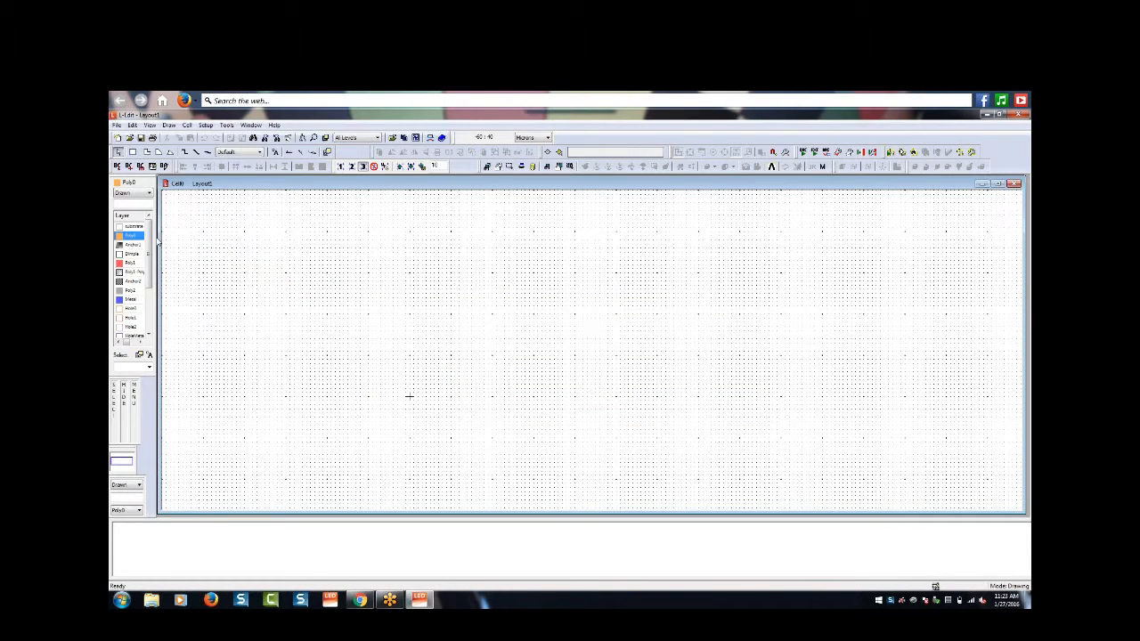
{"action": "left_click_drag", "start_coordinate": [286, 233], "coordinate": [823, 401]}
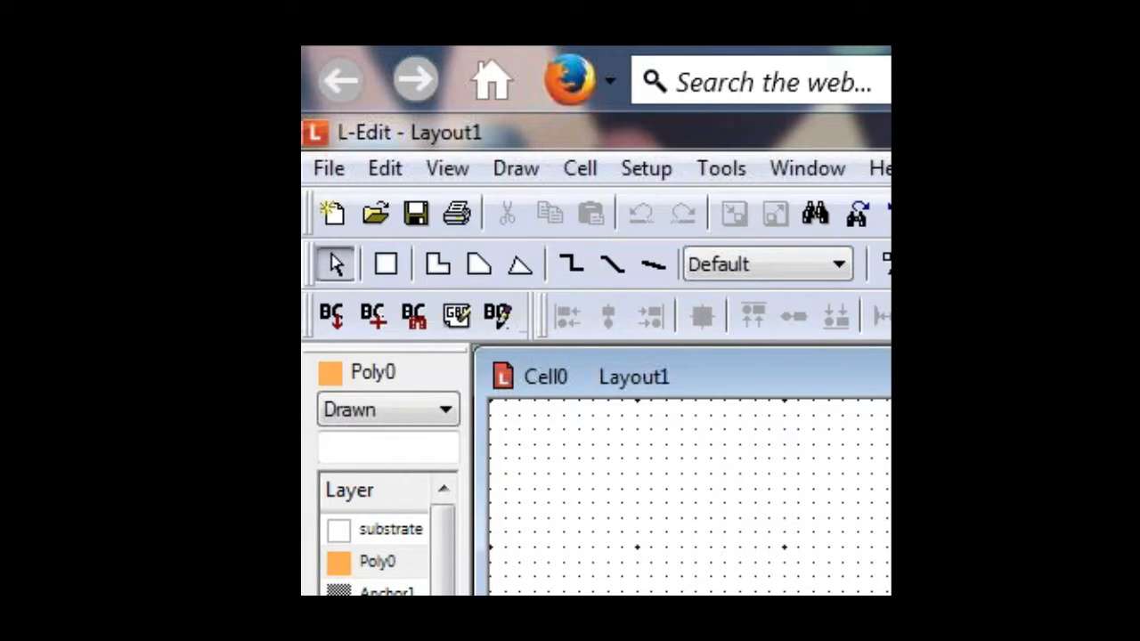
{"action": "left_click", "coordinate": [384, 264]}
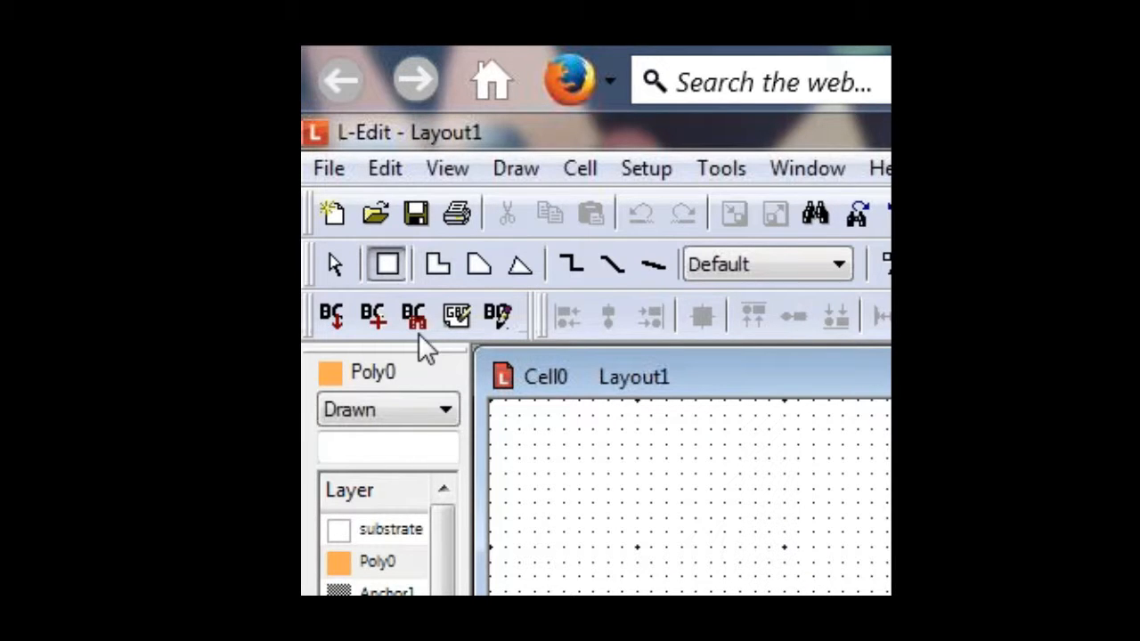
{"action": "left_click", "coordinate": [386, 559]}
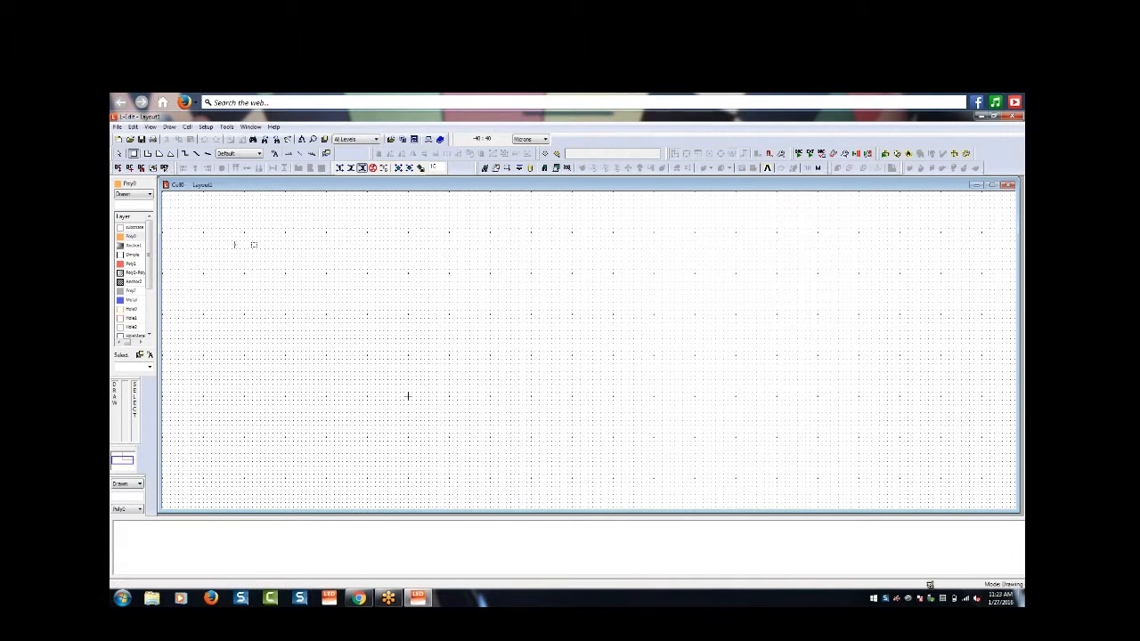
{"action": "mouse_move", "coordinate": [244, 233]}
{"action": "left_mouse_down"}
{"action": "mouse_move", "coordinate": [529, 315]}
{"action": "mouse_move", "coordinate": [695, 396]}
{"action": "mouse_move", "coordinate": [735, 396]}
{"action": "mouse_move", "coordinate": [573, 396]}
{"action": "left_mouse_up"}
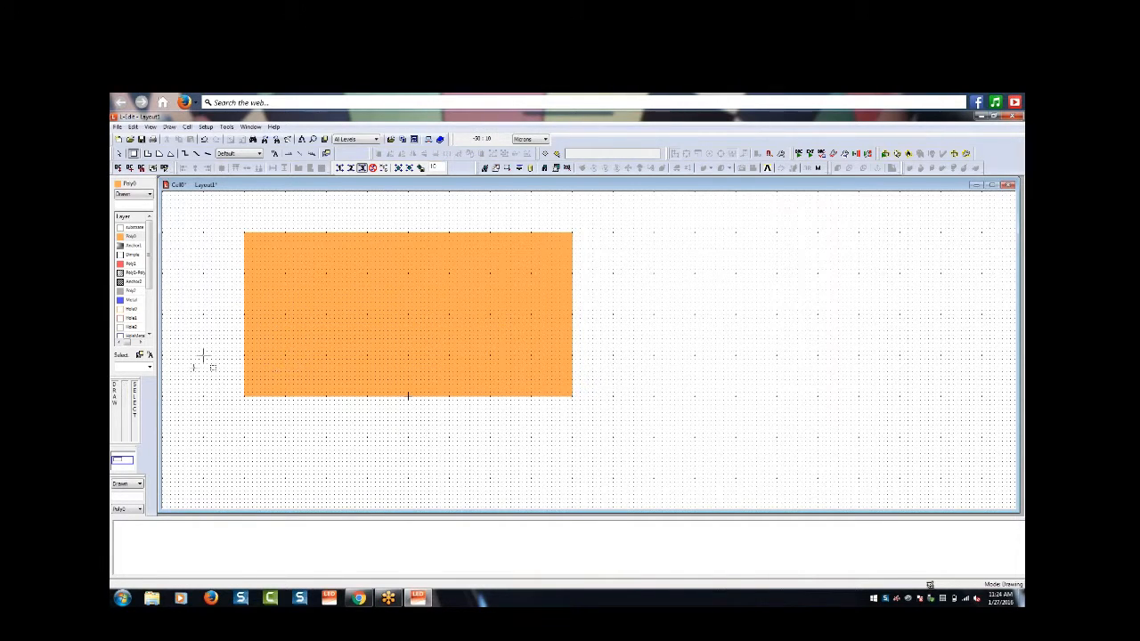
Step: Add two Poly0 boxes: about 10 by 20 microns below the base's lower-left corner, and about 90 by 10 microns extending right from its upper-right corner
{"action": "left_click", "coordinate": [131, 237]}
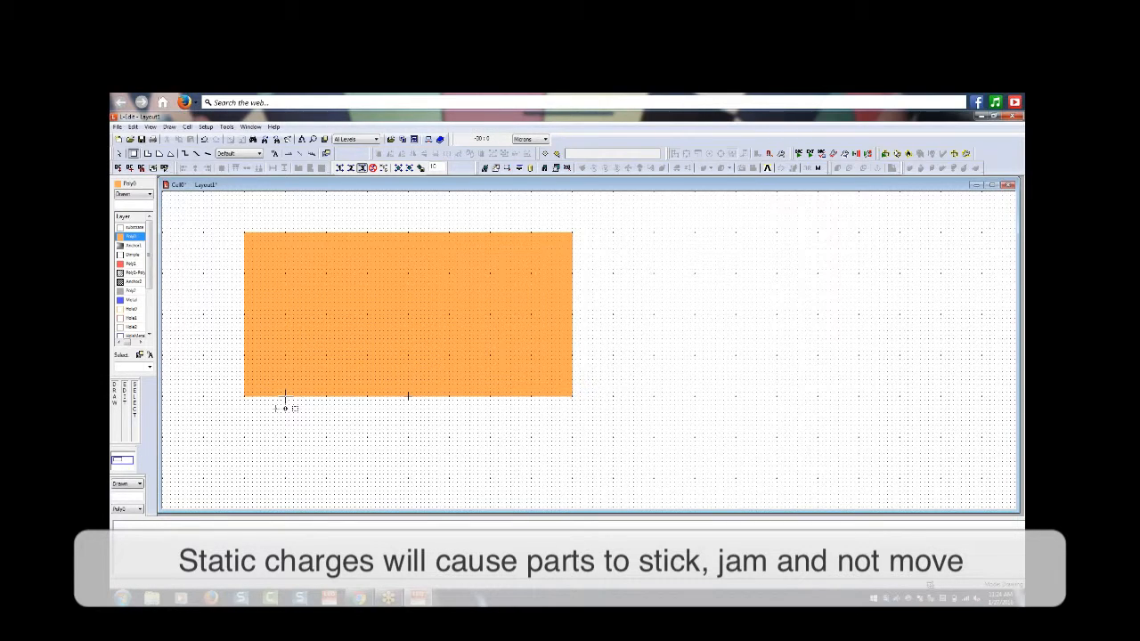
{"action": "left_click_drag", "start_coordinate": [285, 397], "coordinate": [244, 478]}
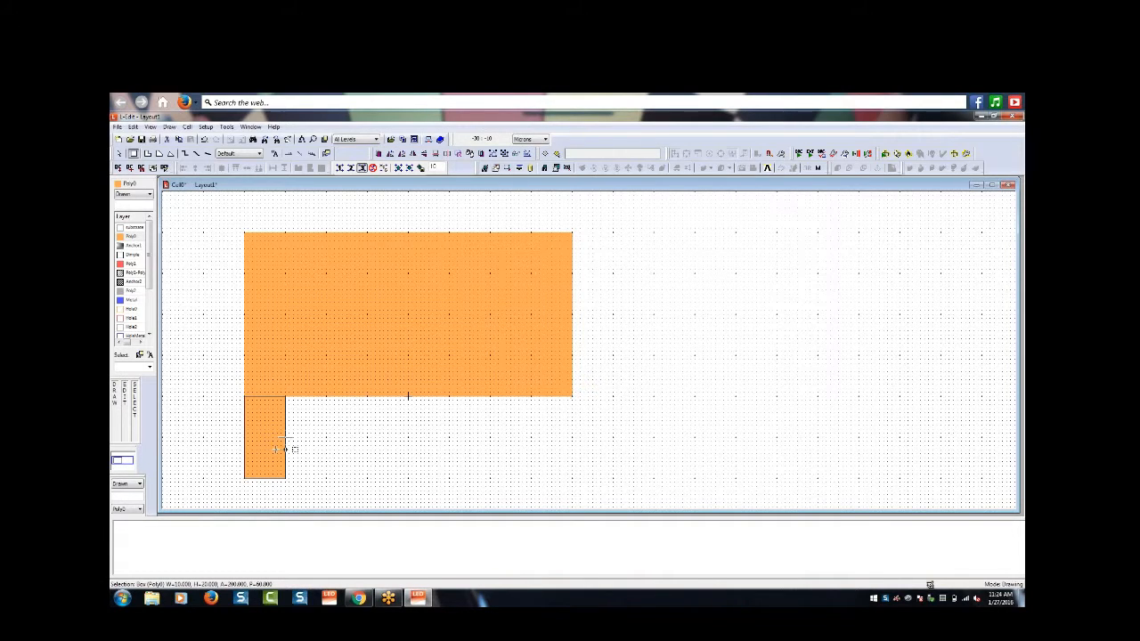
{"action": "mouse_move", "coordinate": [571, 233]}
{"action": "left_mouse_down"}
{"action": "mouse_move", "coordinate": [939, 232]}
{"action": "mouse_move", "coordinate": [940, 274]}
{"action": "left_mouse_up"}
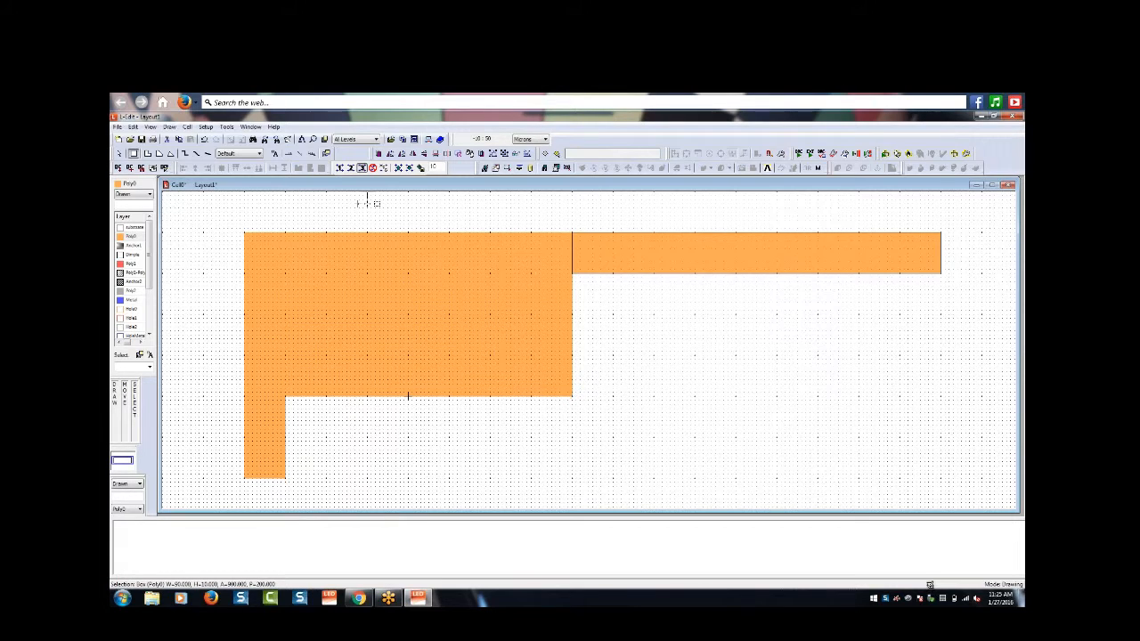
Step: Using mouse grid 2, draw a Poly1 box about 63 by 12 microns inside the Poly0 base, and an Anchor1 box about 3 by 6 microns near its left end
{"action": "left_click", "coordinate": [131, 263]}
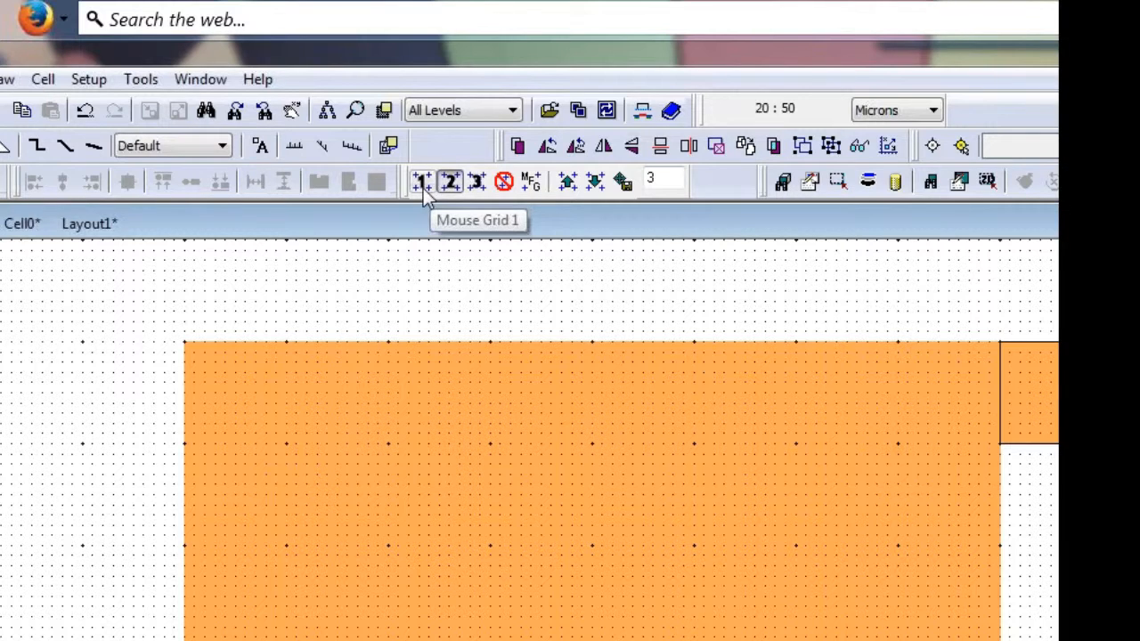
{"action": "mouse_move", "coordinate": [285, 413]}
{"action": "left_mouse_down"}
{"action": "mouse_move", "coordinate": [315, 473]}
{"action": "mouse_move", "coordinate": [928, 534]}
{"action": "left_mouse_up"}
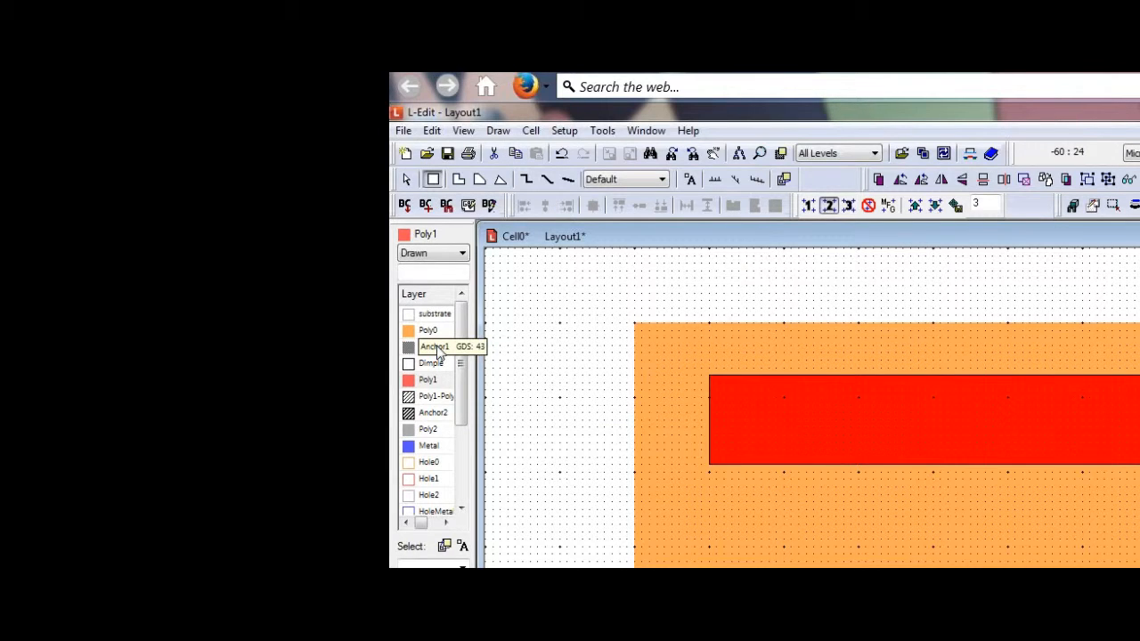
{"action": "left_click", "coordinate": [435, 346]}
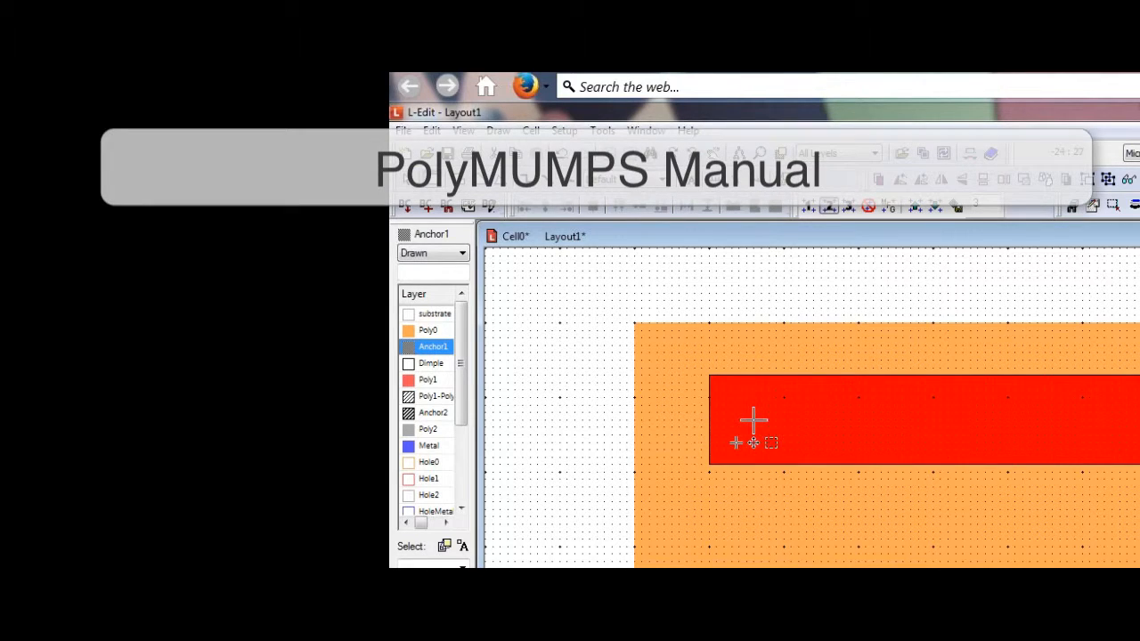
{"action": "mouse_move", "coordinate": [731, 397]}
{"action": "left_mouse_down"}
{"action": "mouse_move", "coordinate": [753, 416]}
{"action": "mouse_move", "coordinate": [753, 442]}
{"action": "left_mouse_up"}
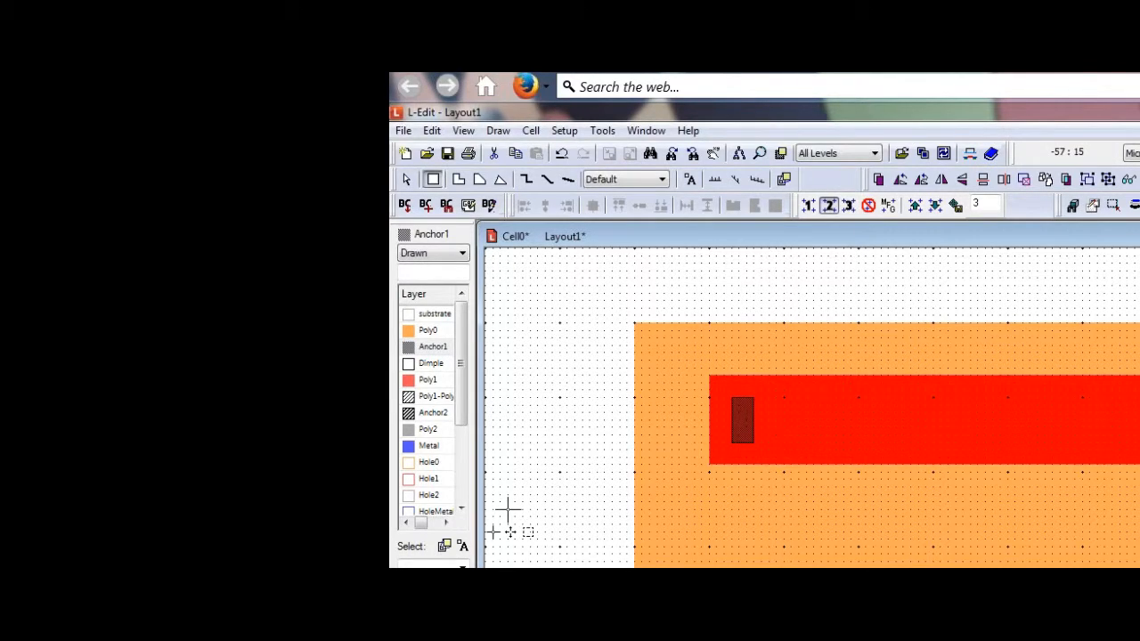
{"action": "left_click", "coordinate": [405, 181]}
{"action": "left_click", "coordinate": [748, 425]}
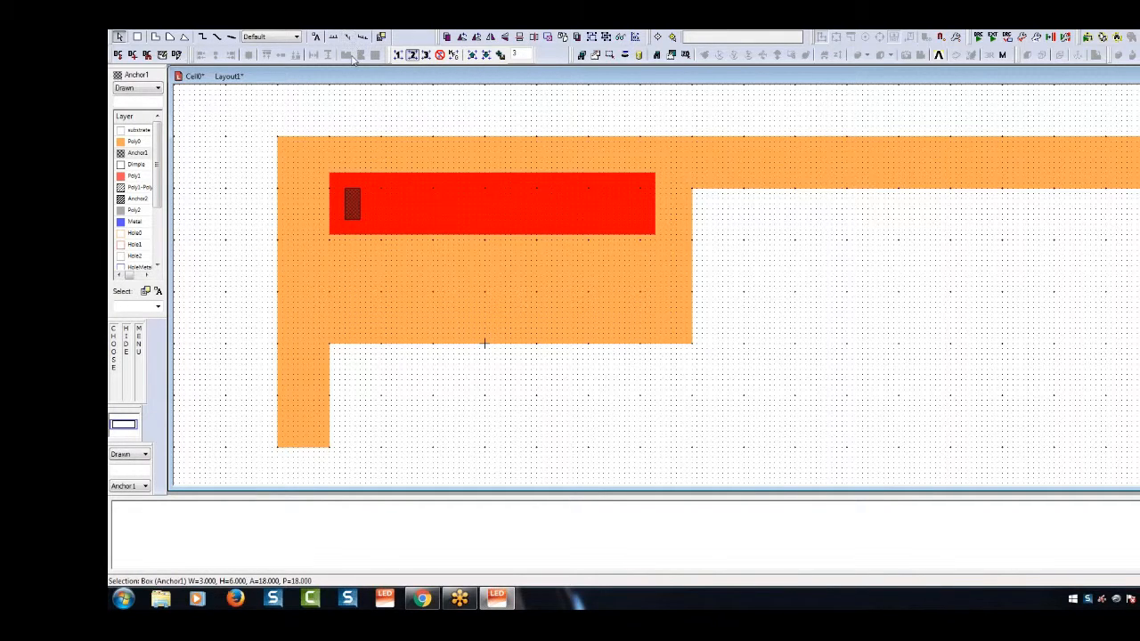
Step: Load the macro file MEMSPhysical.dll from the MEMSLibs folder of MEMS Pro v8.3
{"action": "left_click", "coordinate": [253, 4]}
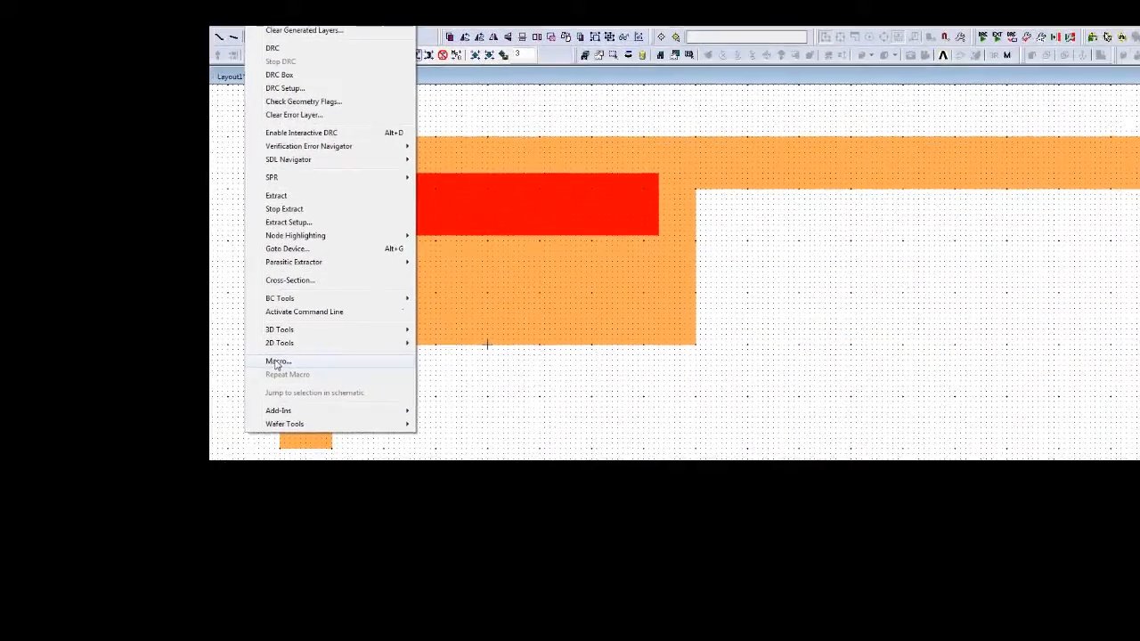
{"action": "left_click", "coordinate": [441, 466]}
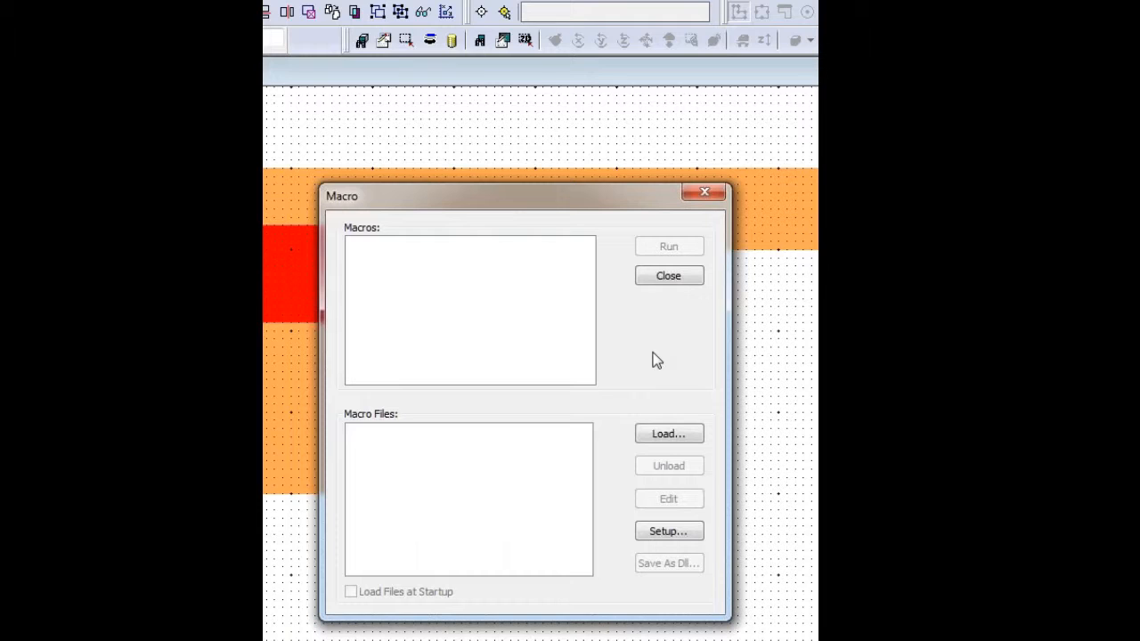
{"action": "left_click", "coordinate": [659, 436]}
{"action": "double_click", "coordinate": [545, 425]}
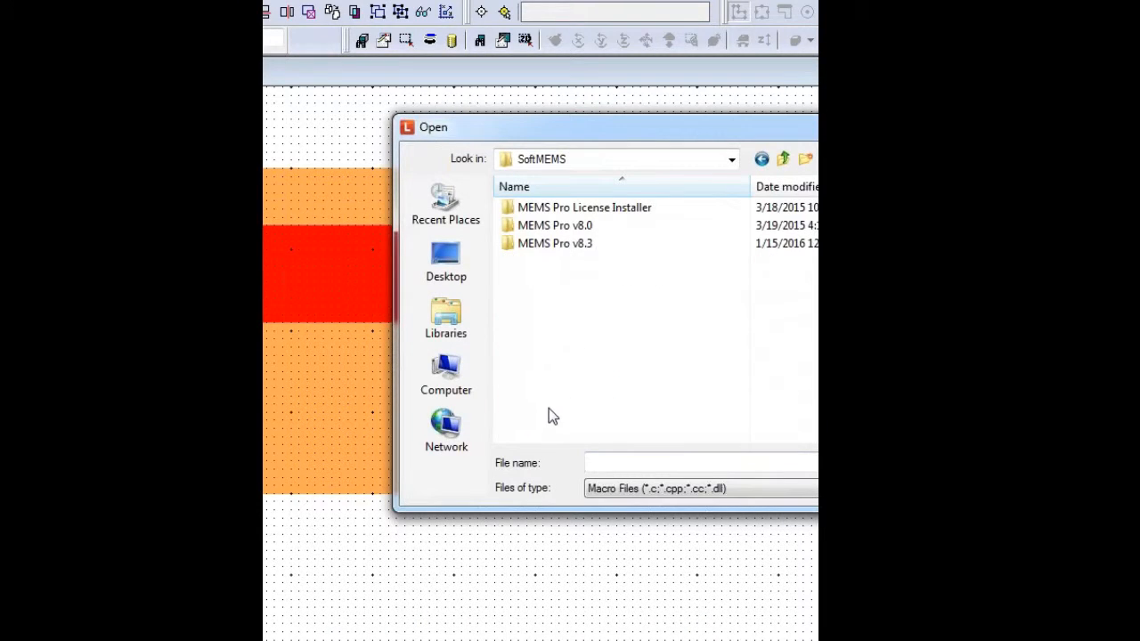
{"action": "double_click", "coordinate": [585, 245]}
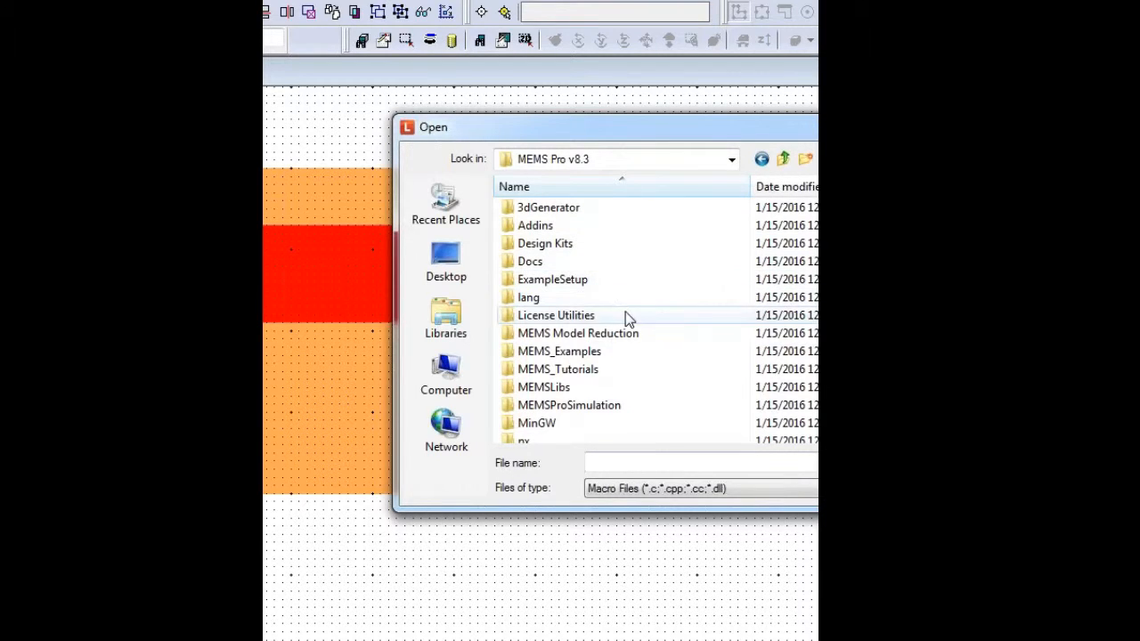
{"action": "scroll", "coordinate": [625, 313], "scroll_direction": "down", "scroll_amount": 1}
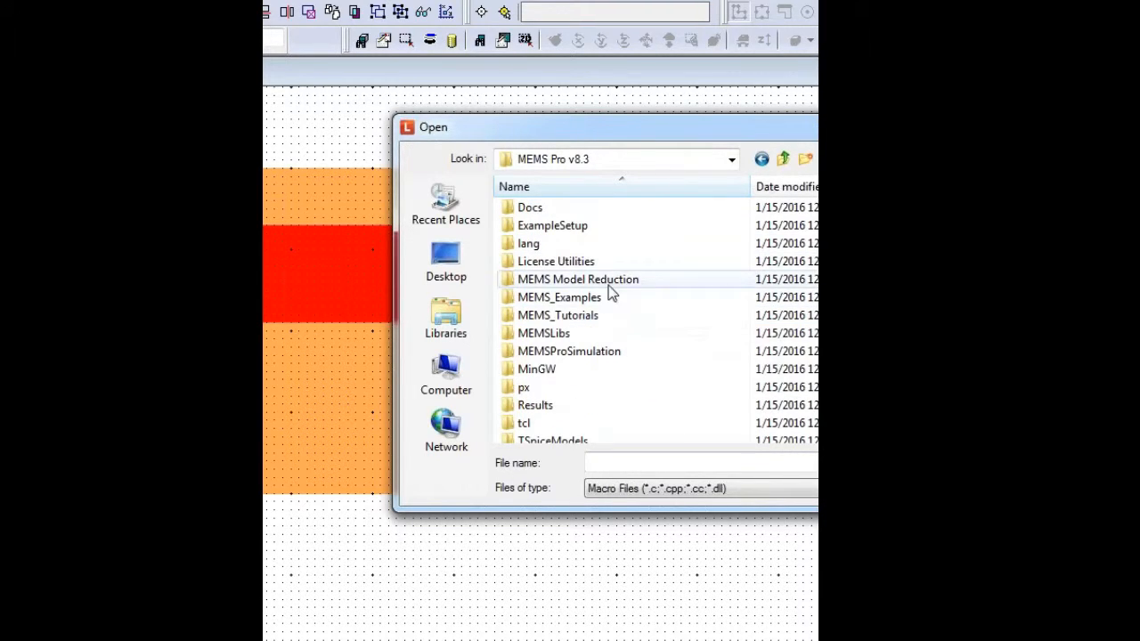
{"action": "double_click", "coordinate": [541, 335]}
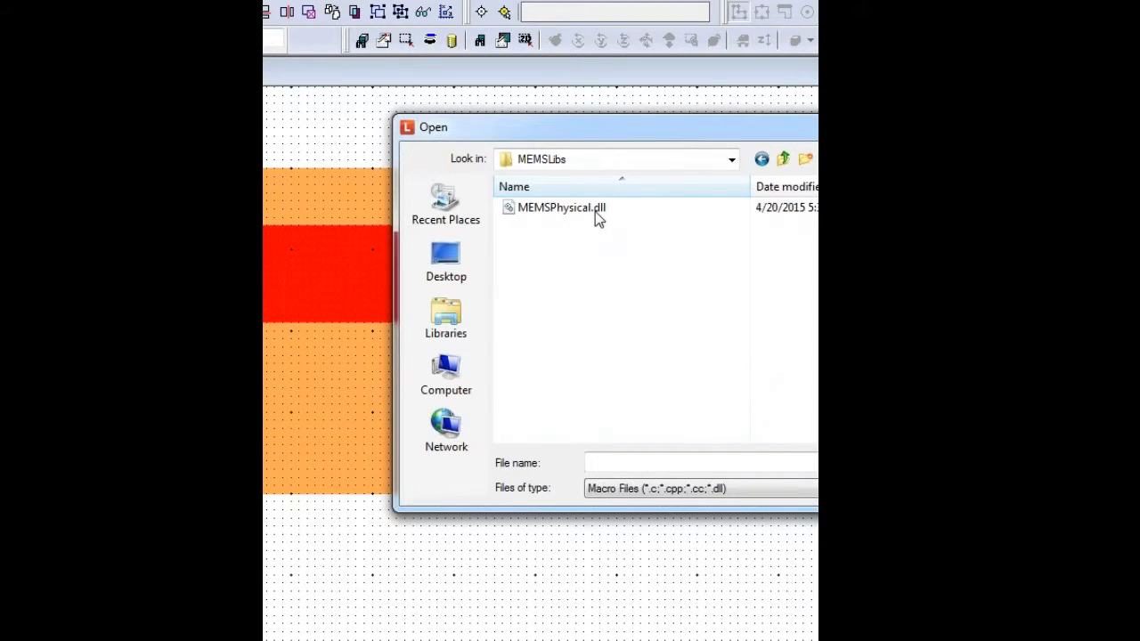
{"action": "left_click", "coordinate": [595, 211]}
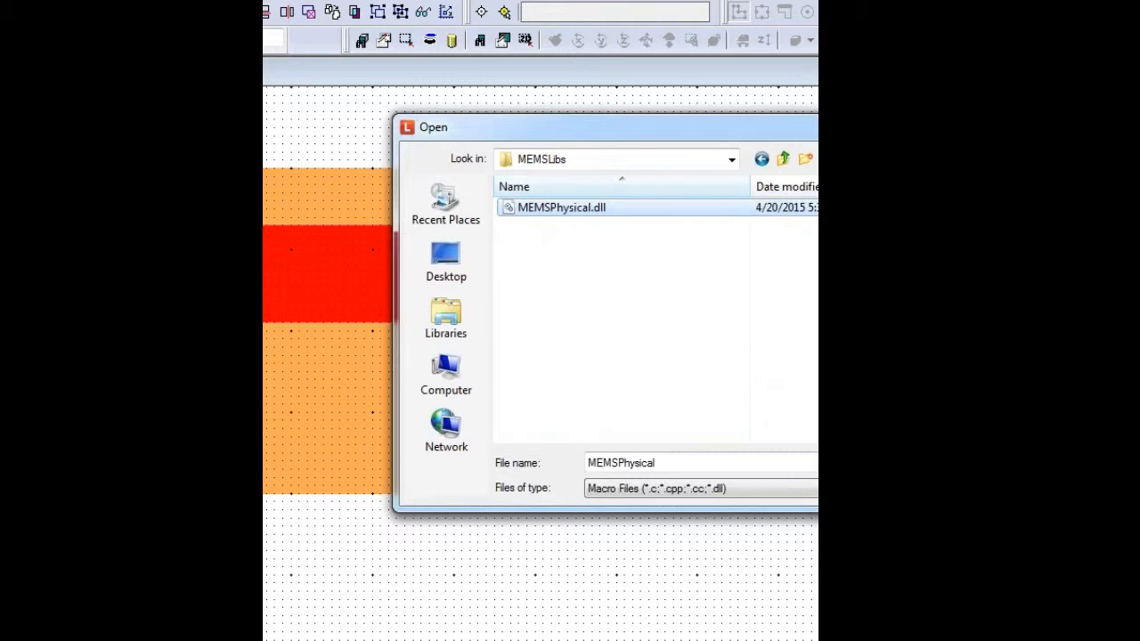
{"action": "left_click", "coordinate": [870, 462]}
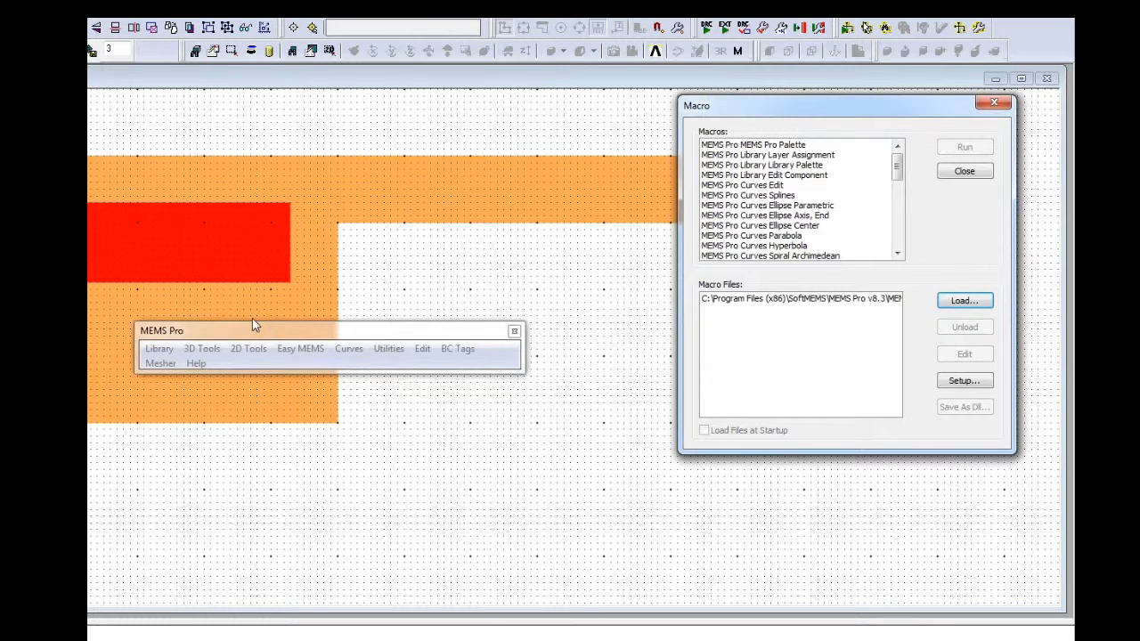
Step: Run the MEMS Pro Palette macro, and move and widen the MEMS Pro palette so all its entries fit on one row
{"action": "left_click_drag", "start_coordinate": [247, 330], "coordinate": [340, 23]}
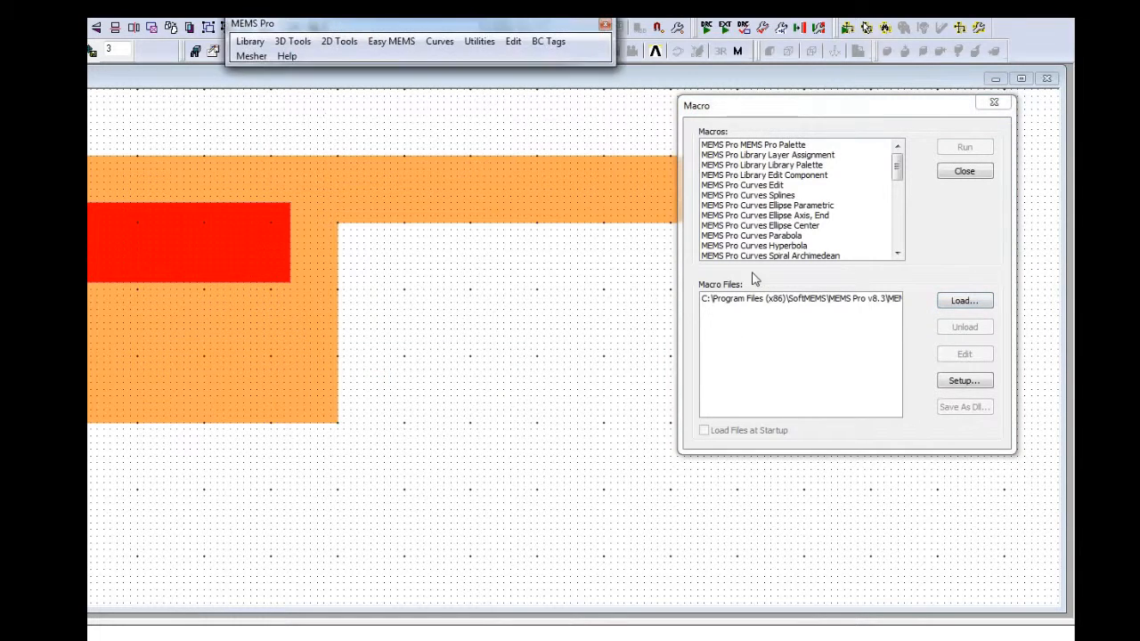
{"action": "left_click", "coordinate": [763, 148]}
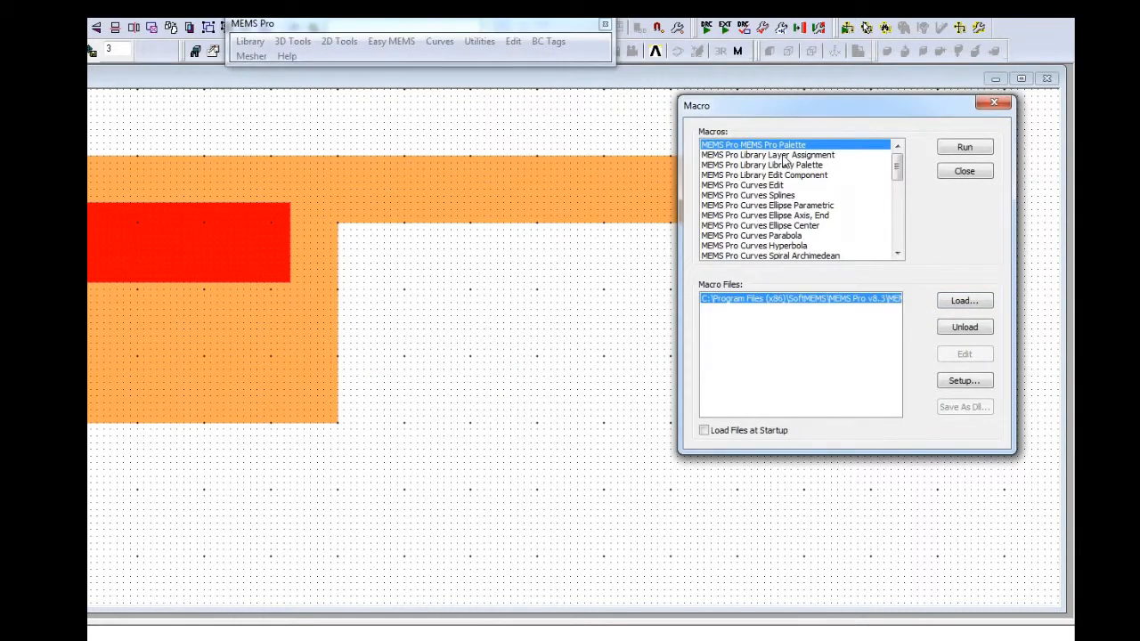
{"action": "left_click", "coordinate": [965, 148]}
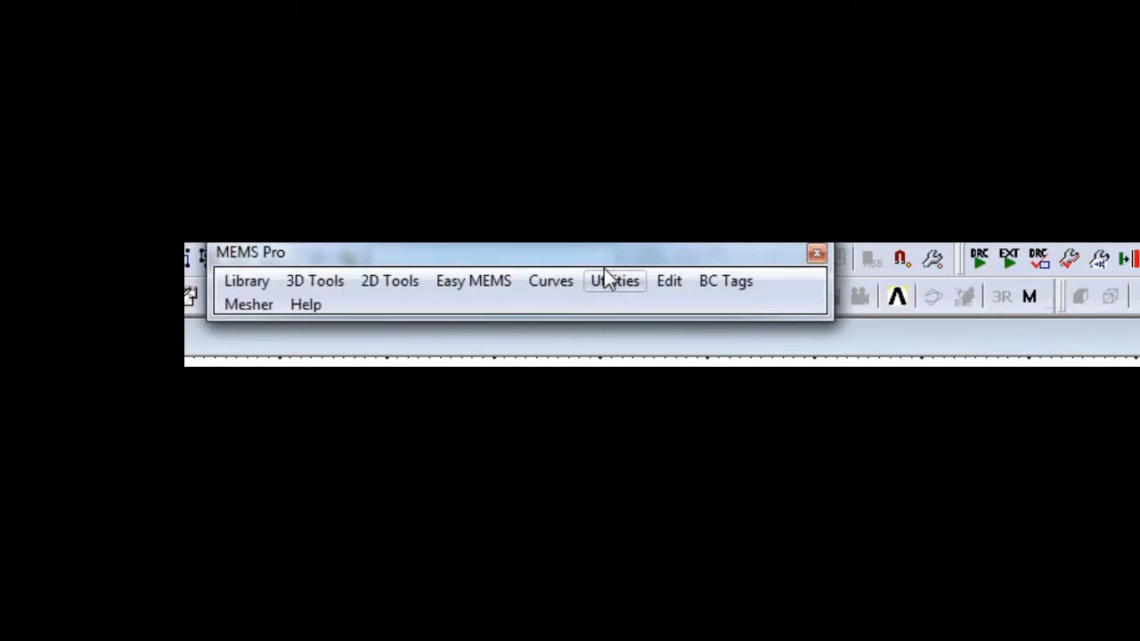
{"action": "left_click_drag", "start_coordinate": [604, 264], "coordinate": [855, 253]}
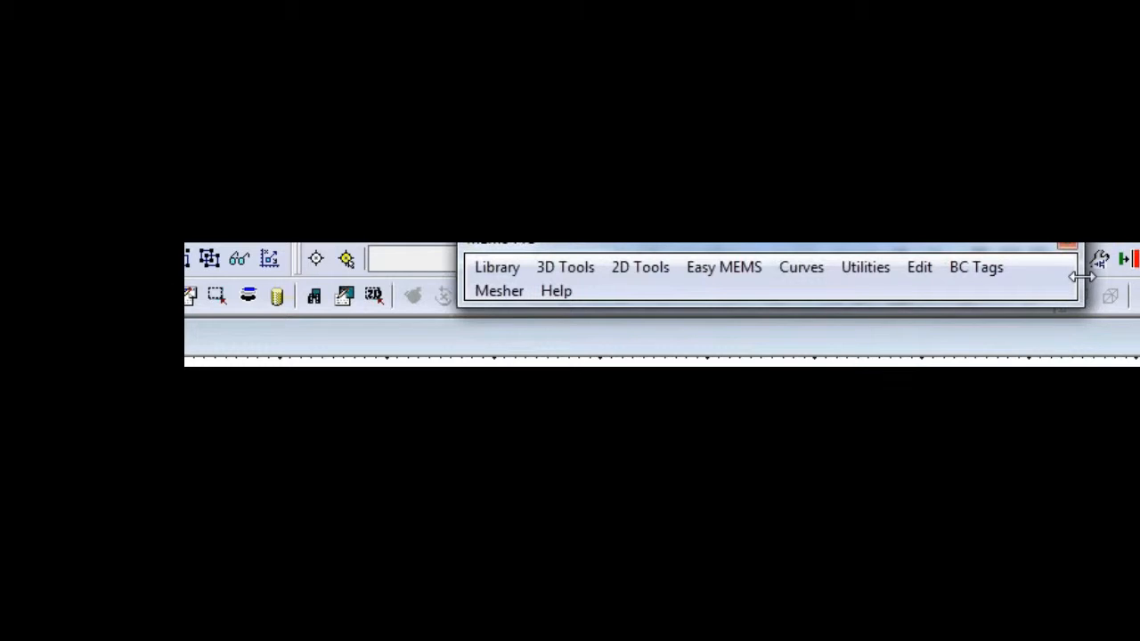
{"action": "left_click_drag", "start_coordinate": [1081, 277], "coordinate": [1138, 277]}
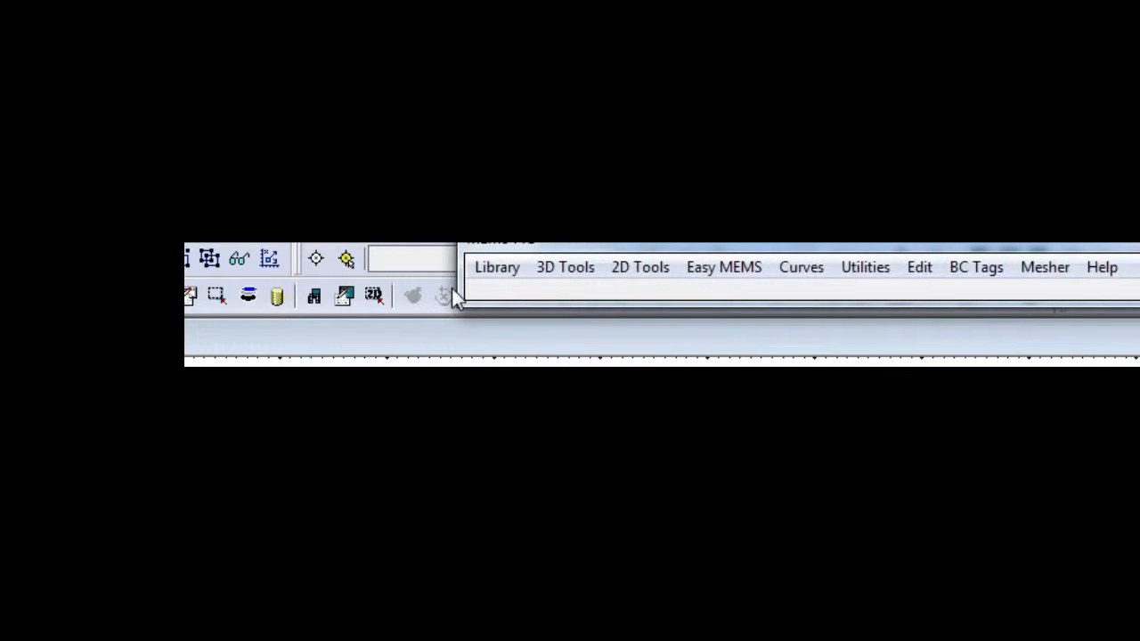
Step: Look over the Linear Comb Drive Motor parameters in the Library Palette and close it without inserting anything
{"action": "left_click", "coordinate": [496, 271]}
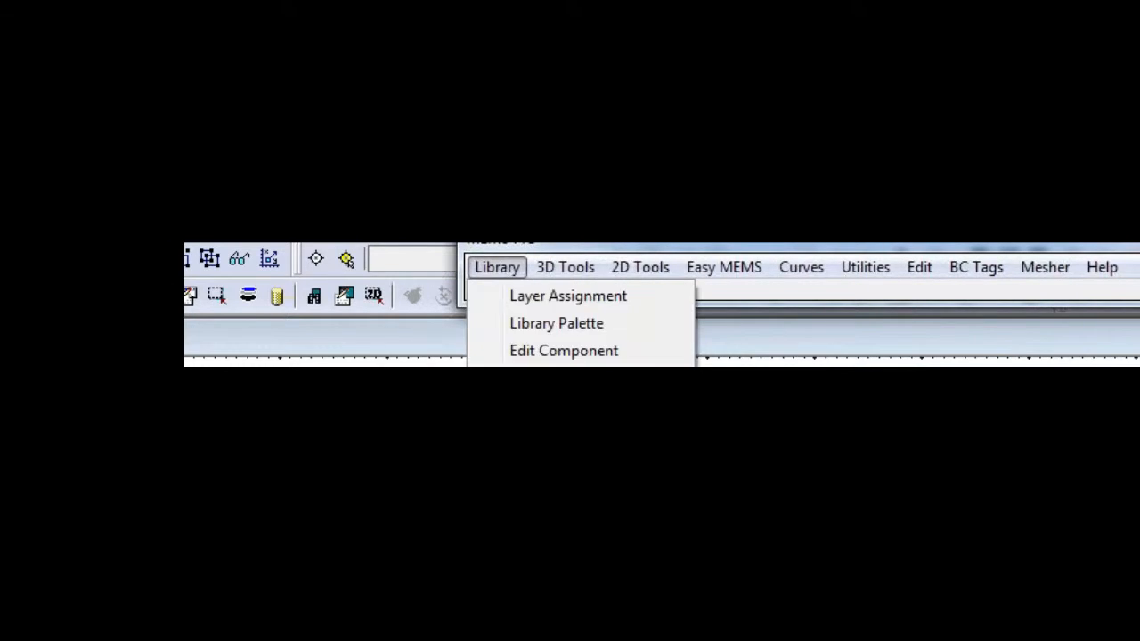
{"action": "left_click", "coordinate": [574, 328]}
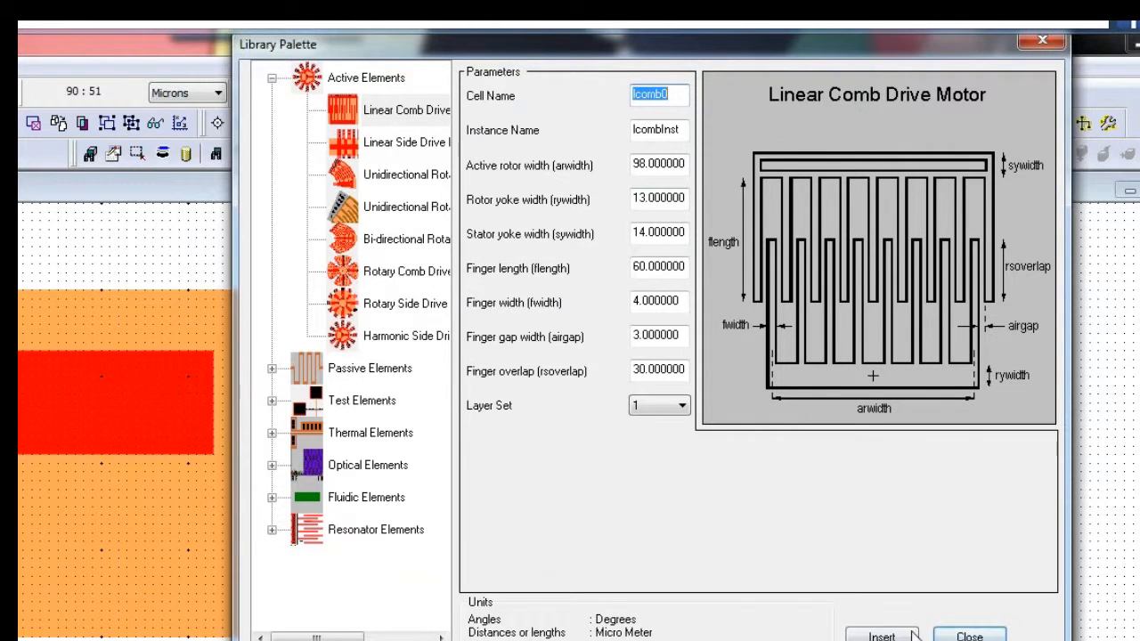
{"action": "left_click", "coordinate": [967, 638]}
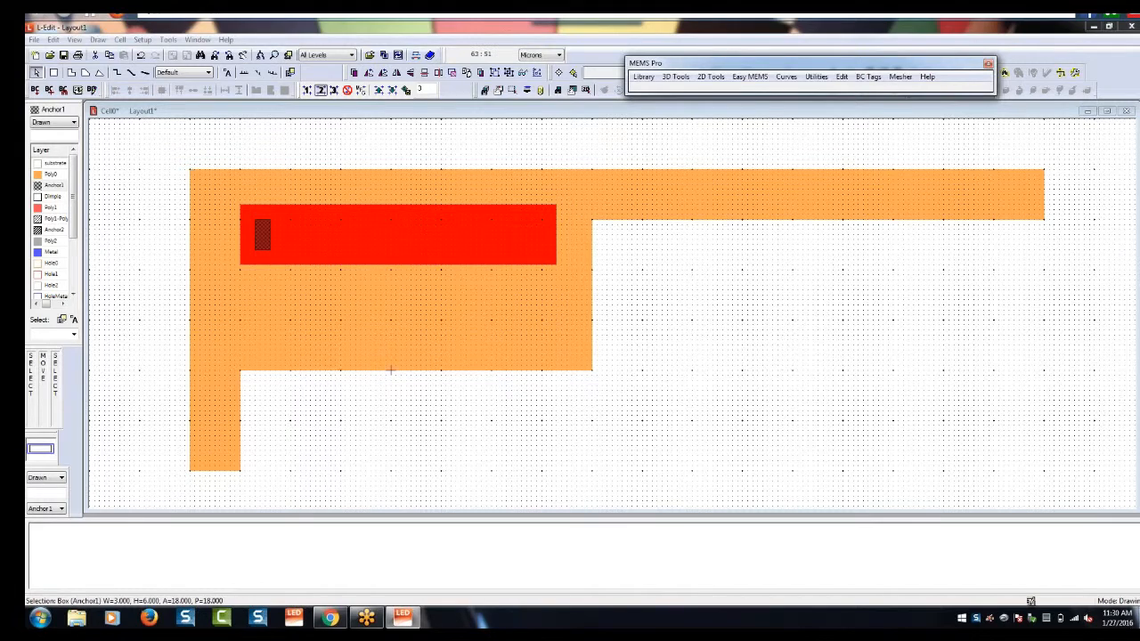
Step: Set the 3D area with a clipping box about 84 by 15 microns across the base's upper edge, covering part of the Poly1 box
{"action": "left_click", "coordinate": [420, 131]}
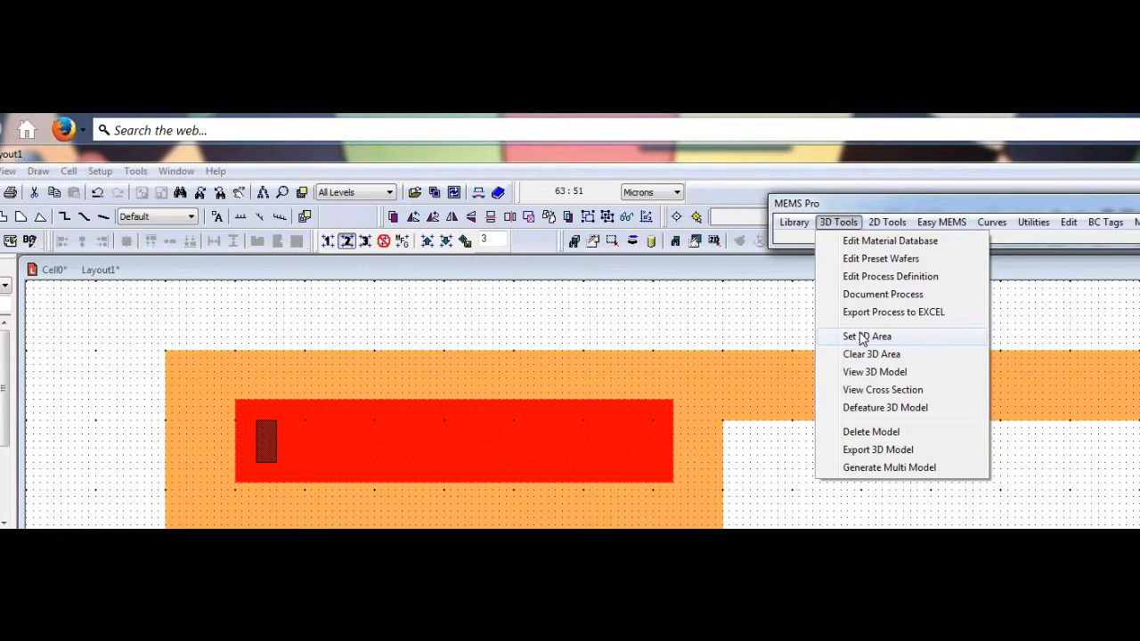
{"action": "left_click", "coordinate": [862, 339]}
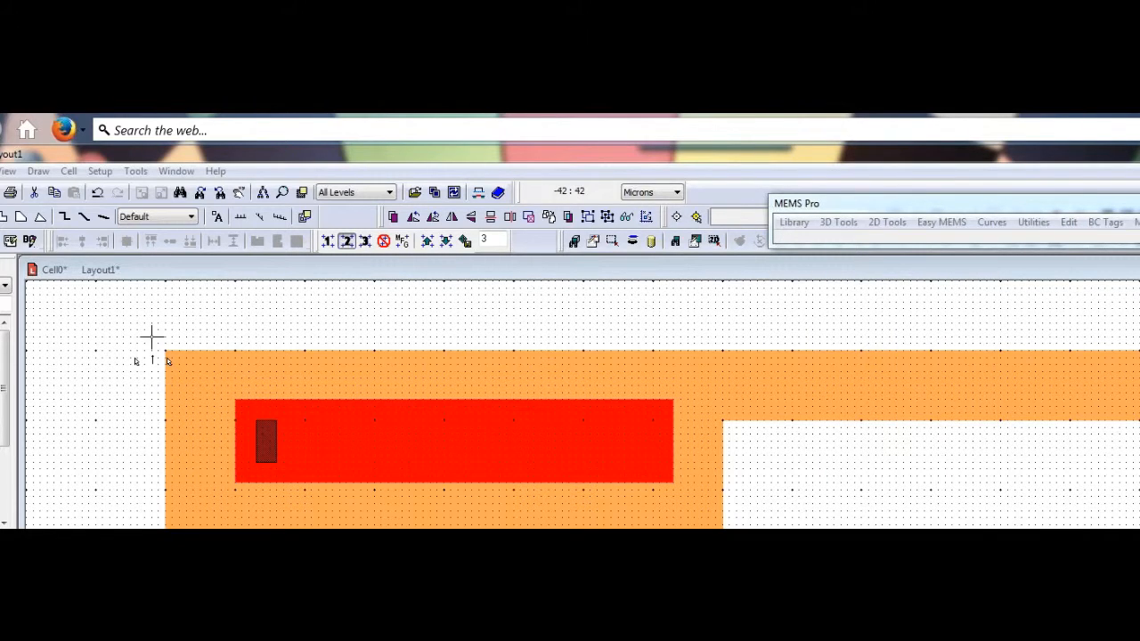
{"action": "left_click_drag", "start_coordinate": [151, 336], "coordinate": [736, 441]}
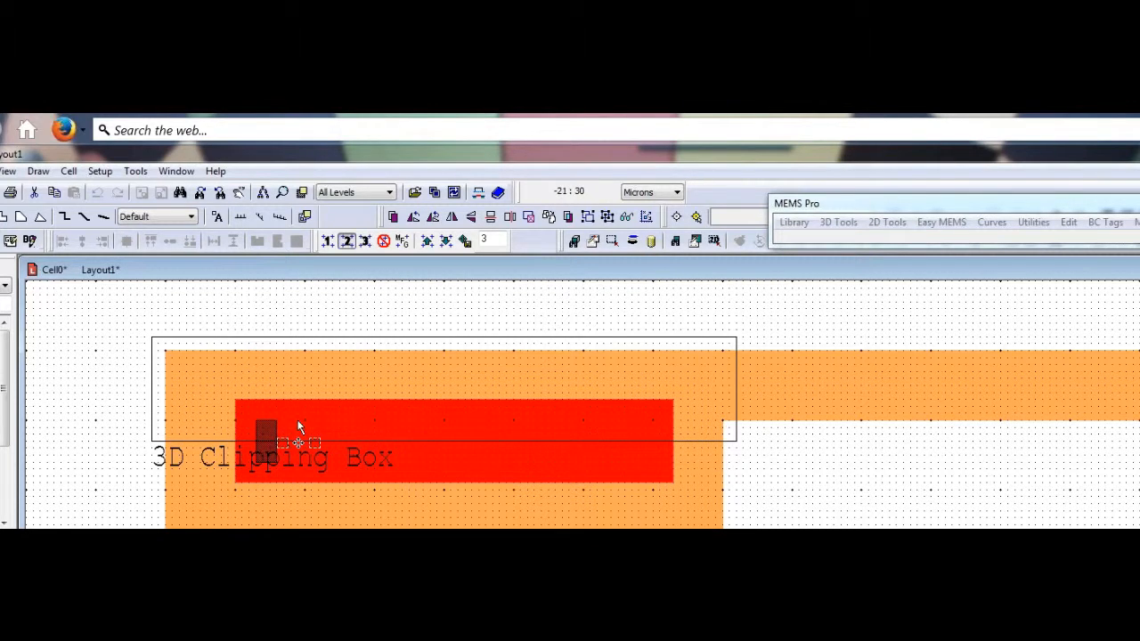
Step: Generate the 3D model of the clipped area, dismiss the log dialog without saving, and move the MEMS Pro palette off the model
{"action": "left_click", "coordinate": [849, 230]}
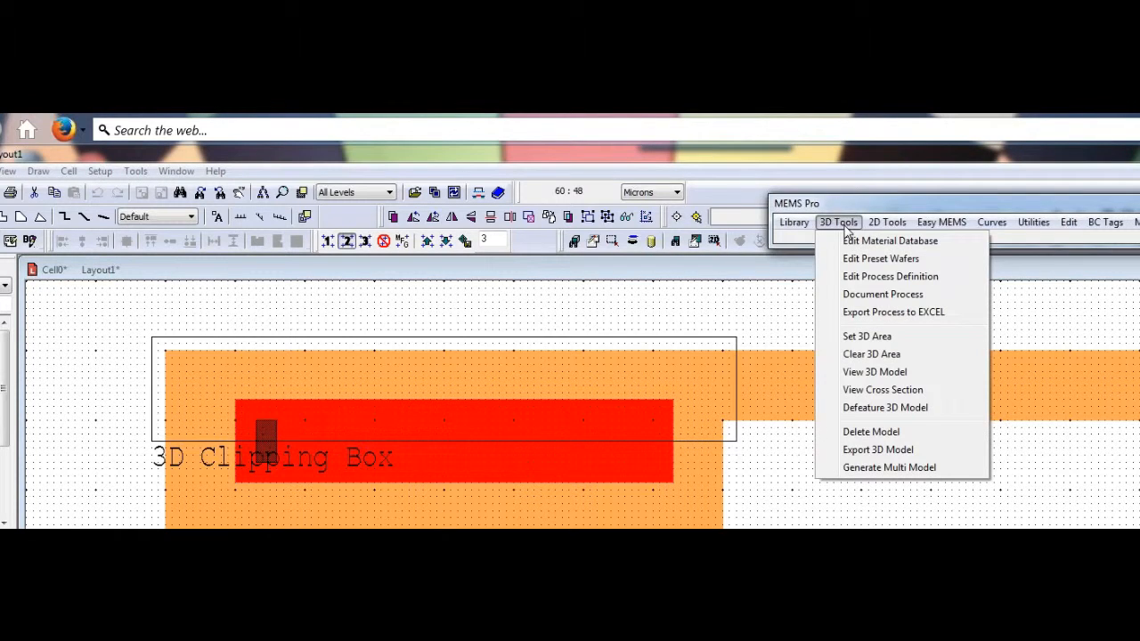
{"action": "left_click", "coordinate": [870, 374]}
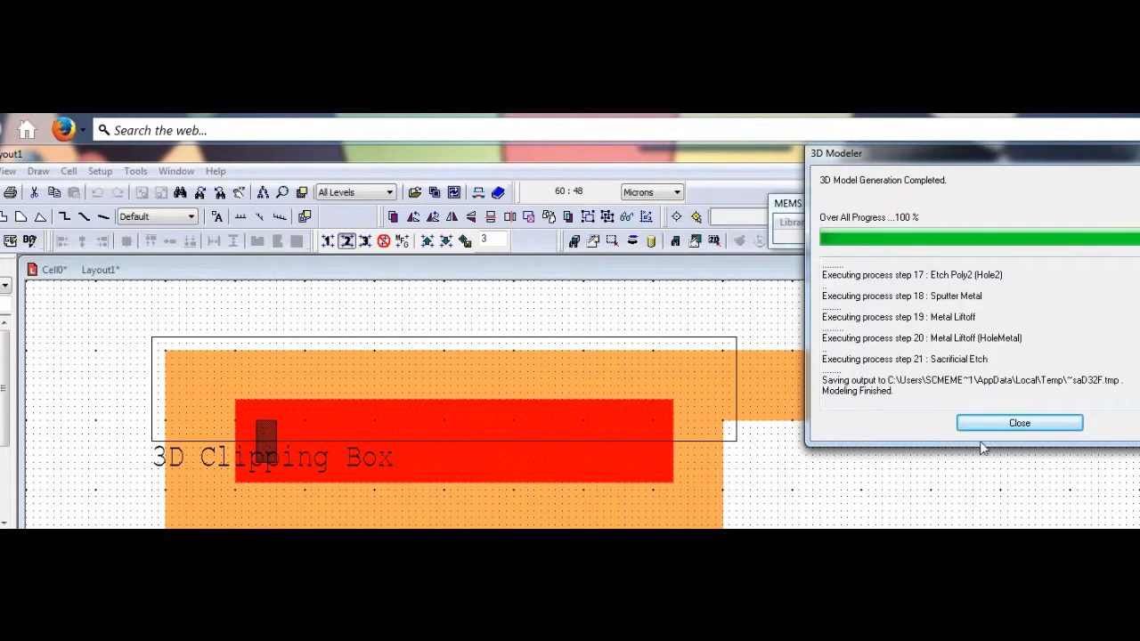
{"action": "left_click", "coordinate": [1019, 426]}
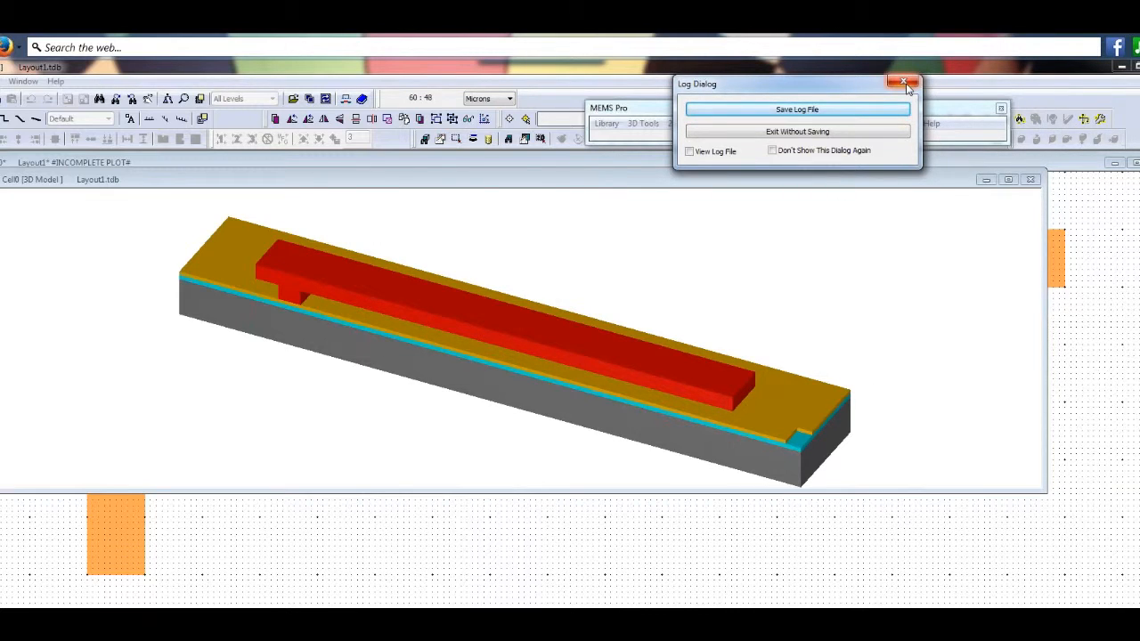
{"action": "left_click", "coordinate": [905, 84]}
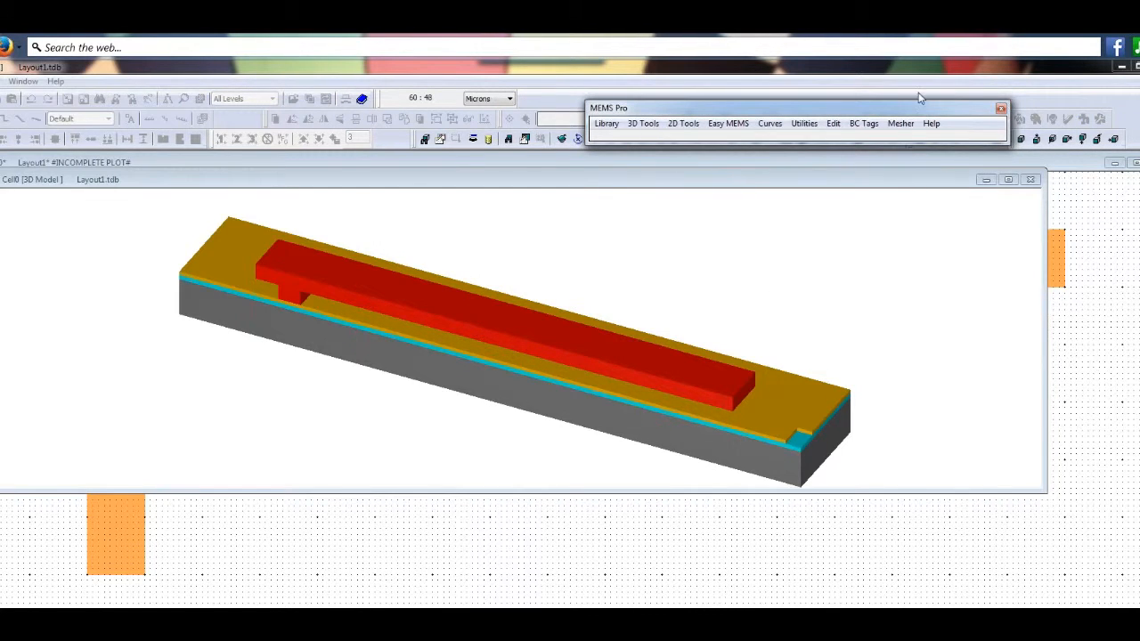
{"action": "left_click_drag", "start_coordinate": [911, 108], "coordinate": [1139, 219]}
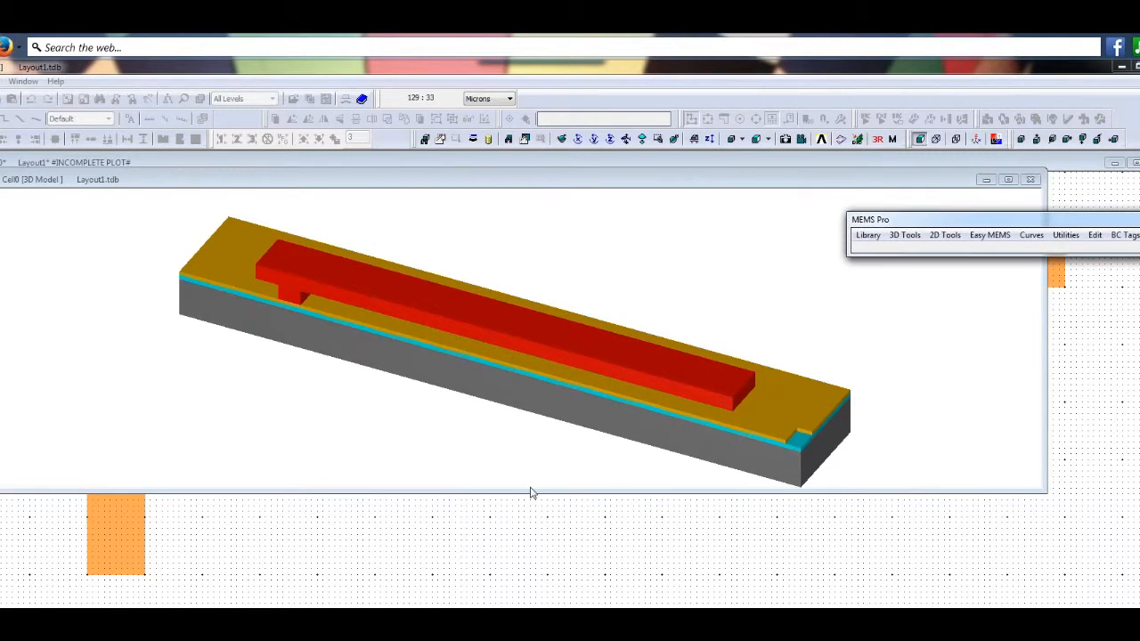
Step: Zoom in and out on the 3D model to examine the Poly1 beam and its anchor
{"action": "left_click", "coordinate": [479, 332]}
{"action": "scroll", "coordinate": [490, 351], "scroll_direction": "up", "scroll_amount": 1}
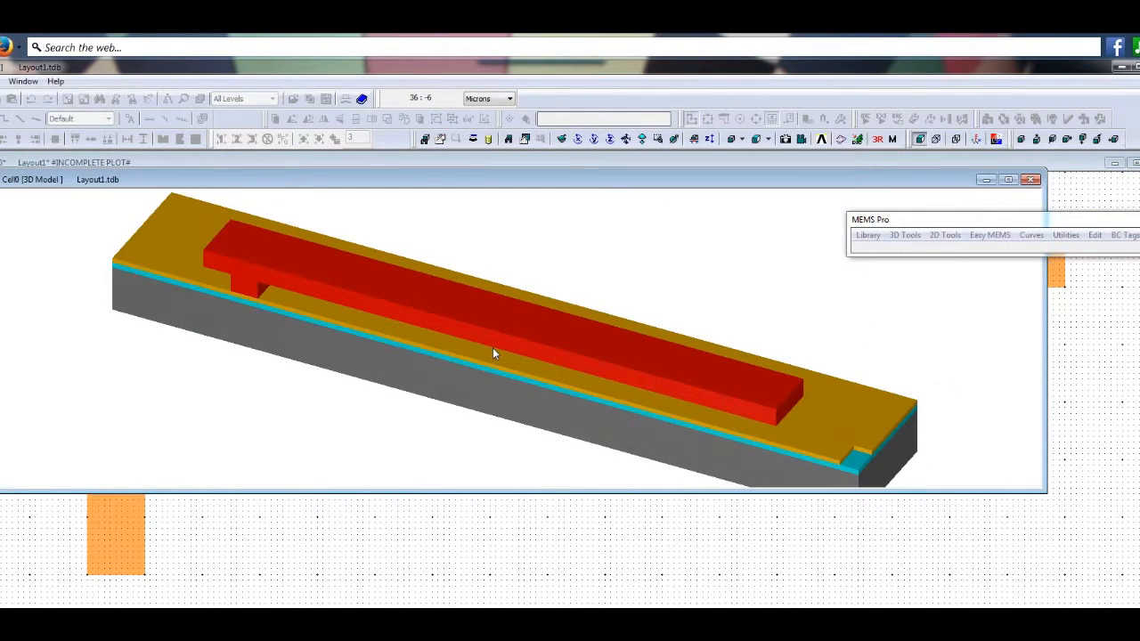
{"action": "scroll", "coordinate": [494, 352], "scroll_direction": "down", "scroll_amount": 1}
{"action": "scroll", "coordinate": [494, 356], "scroll_direction": "up", "scroll_amount": 4}
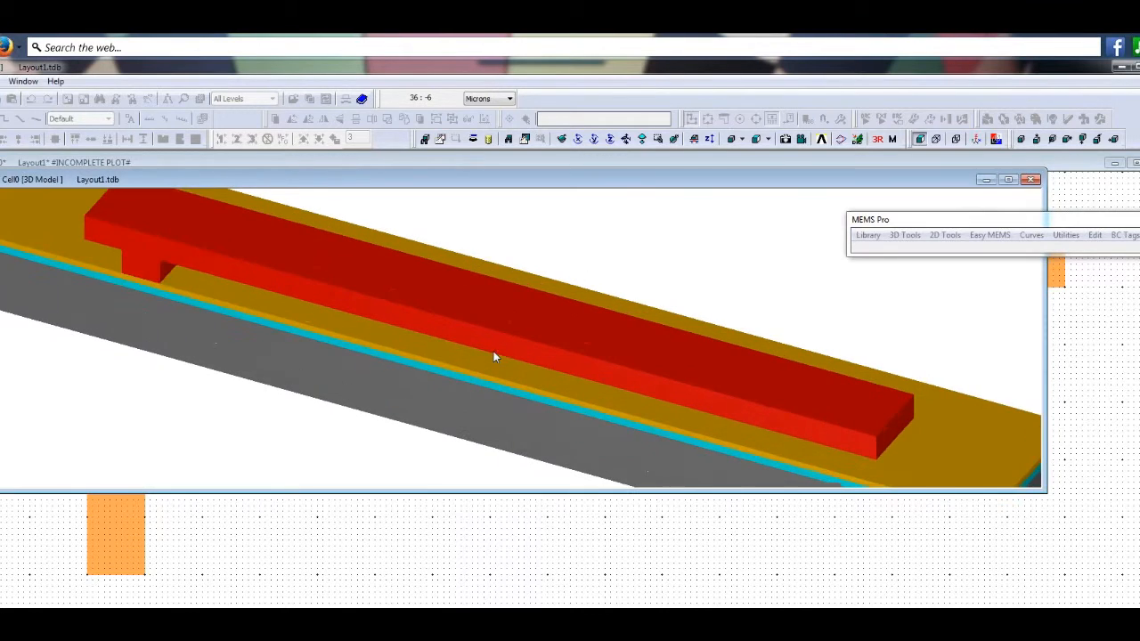
{"action": "scroll", "coordinate": [486, 357], "scroll_direction": "down", "scroll_amount": 3}
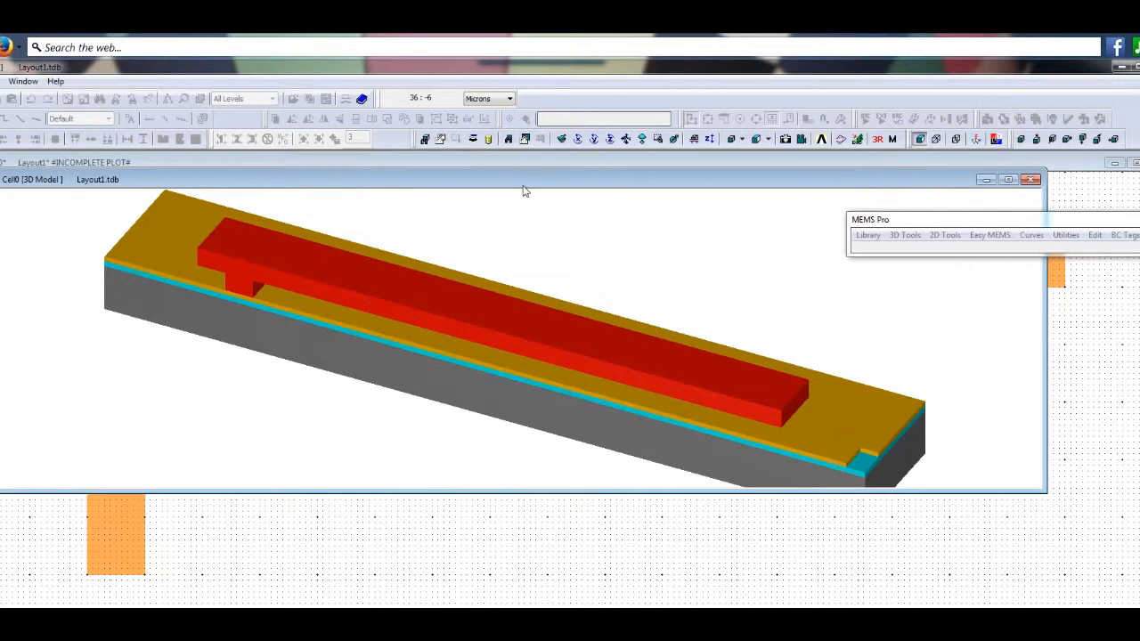
{"action": "scroll", "coordinate": [519, 223], "scroll_direction": "down", "scroll_amount": 3}
{"action": "scroll", "coordinate": [521, 220], "scroll_direction": "up", "scroll_amount": 2}
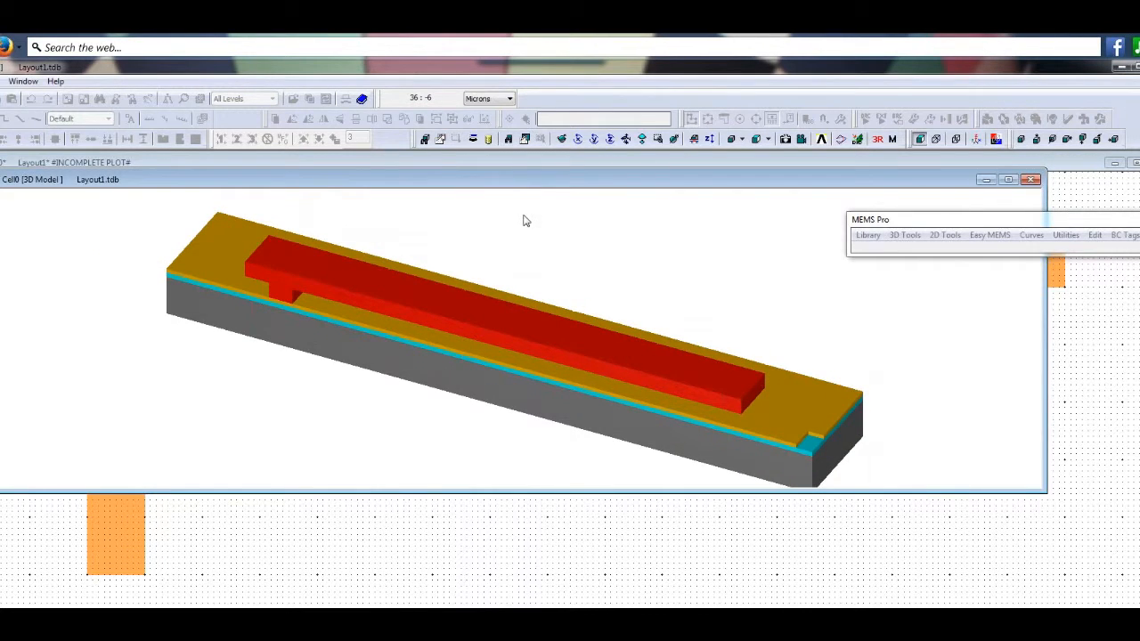
{"action": "scroll", "coordinate": [524, 222], "scroll_direction": "down", "scroll_amount": 1}
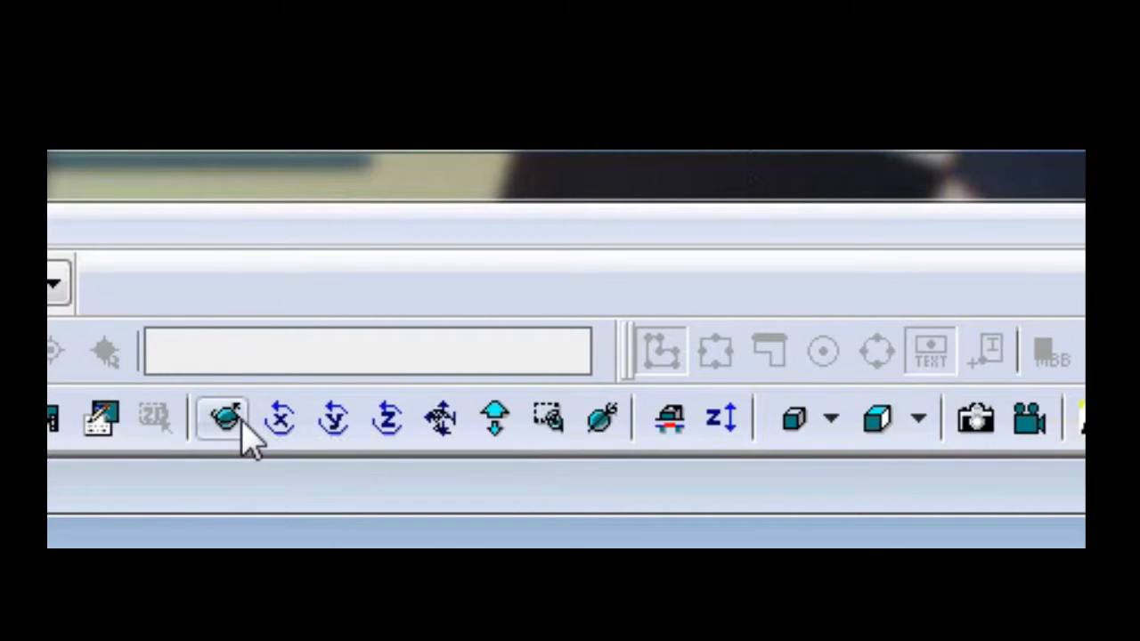
Step: Orbit the 3D model freely to see its underside, and restore the isometric view
{"action": "left_click", "coordinate": [243, 423]}
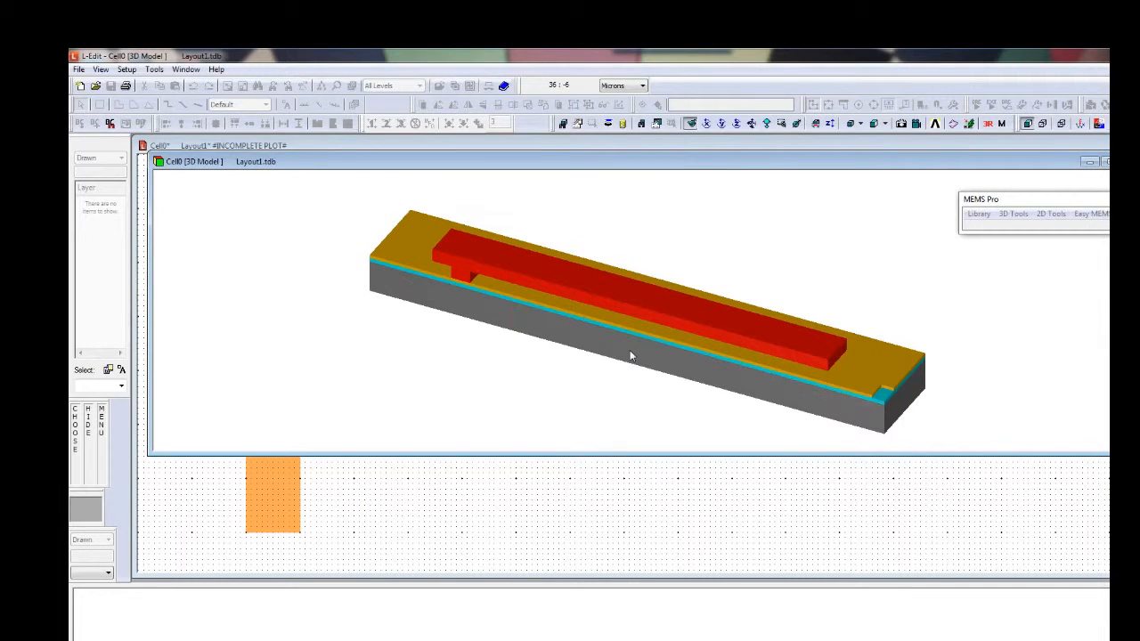
{"action": "left_click_drag", "start_coordinate": [632, 353], "coordinate": [631, 440]}
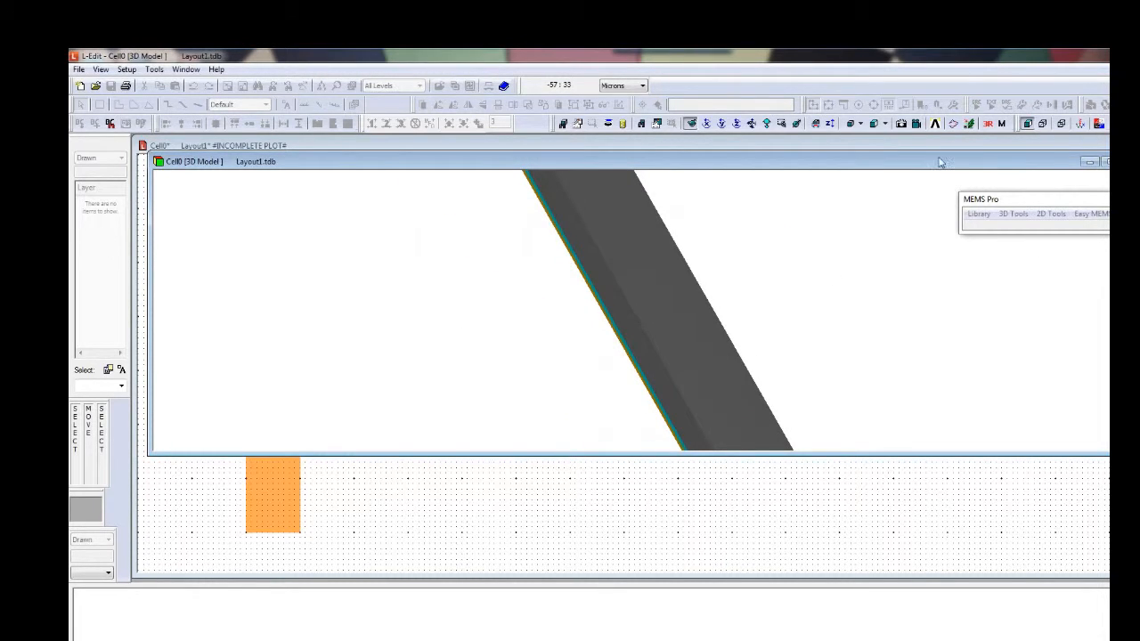
{"action": "left_click", "coordinate": [861, 124]}
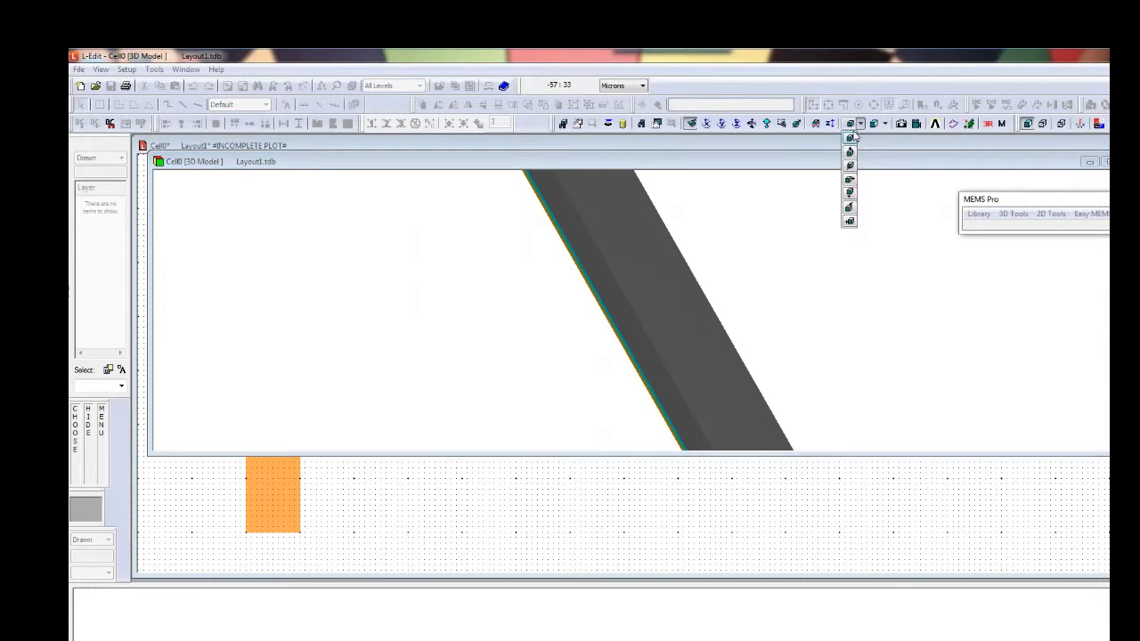
{"action": "left_click", "coordinate": [851, 140]}
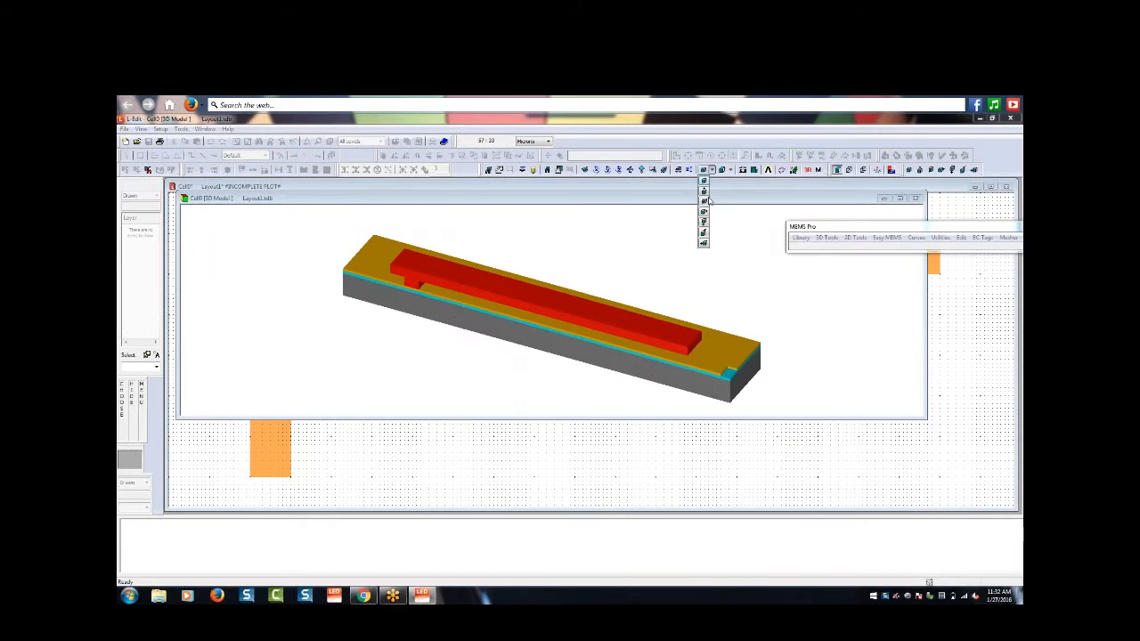
Step: Inspect the 3D model in the top and right views, and return to the isometric view
{"action": "left_click", "coordinate": [704, 192]}
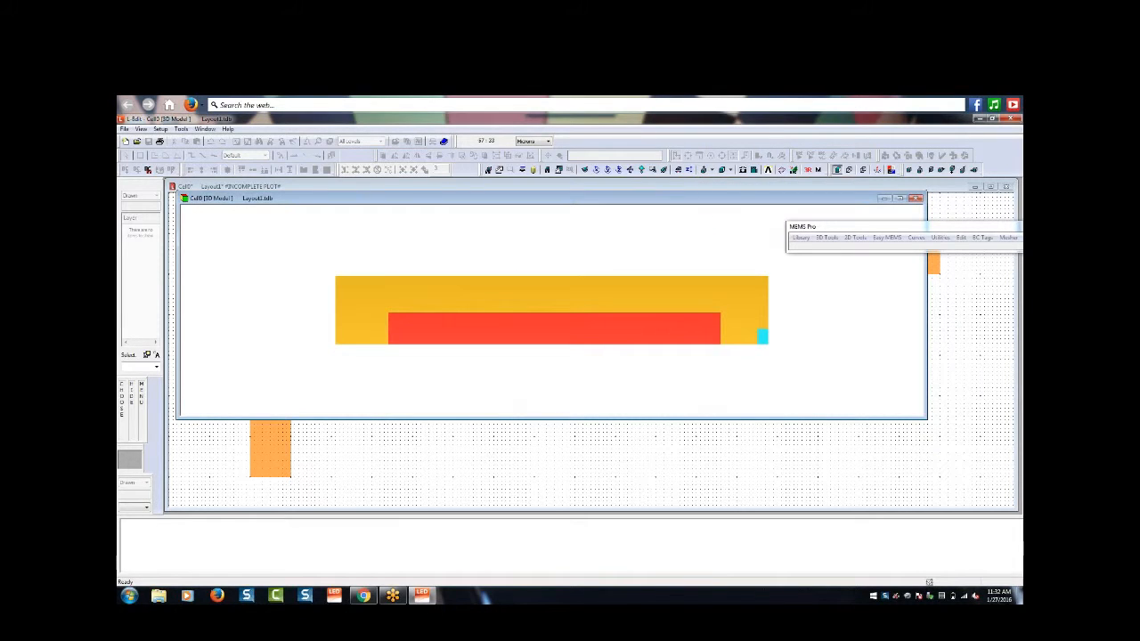
{"action": "left_click", "coordinate": [712, 175]}
{"action": "left_click", "coordinate": [705, 212]}
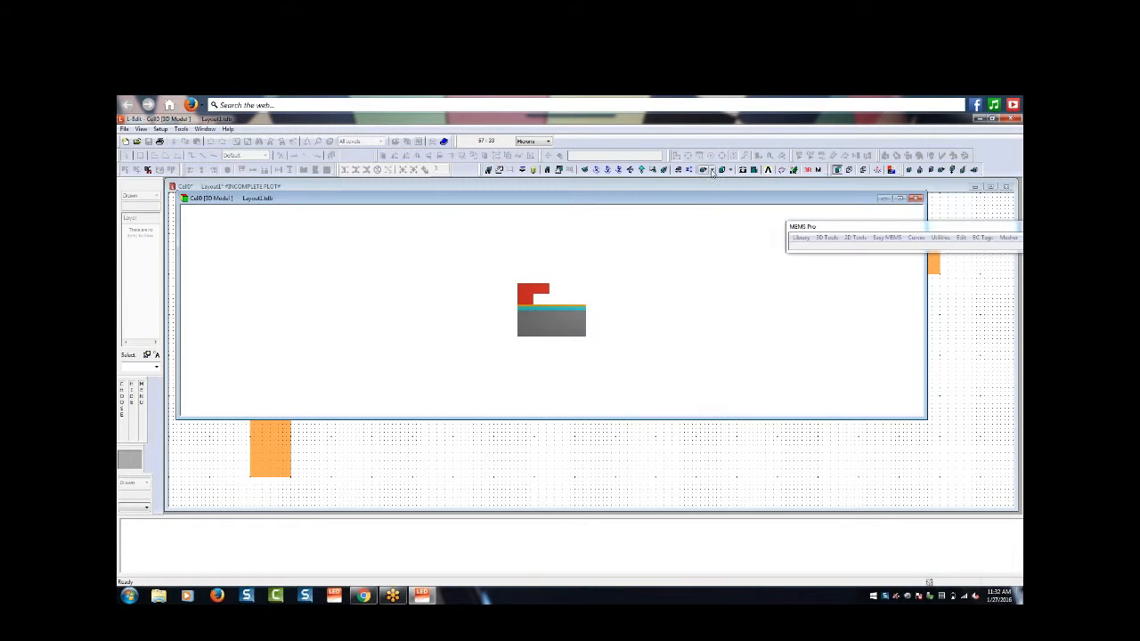
{"action": "left_click", "coordinate": [711, 173]}
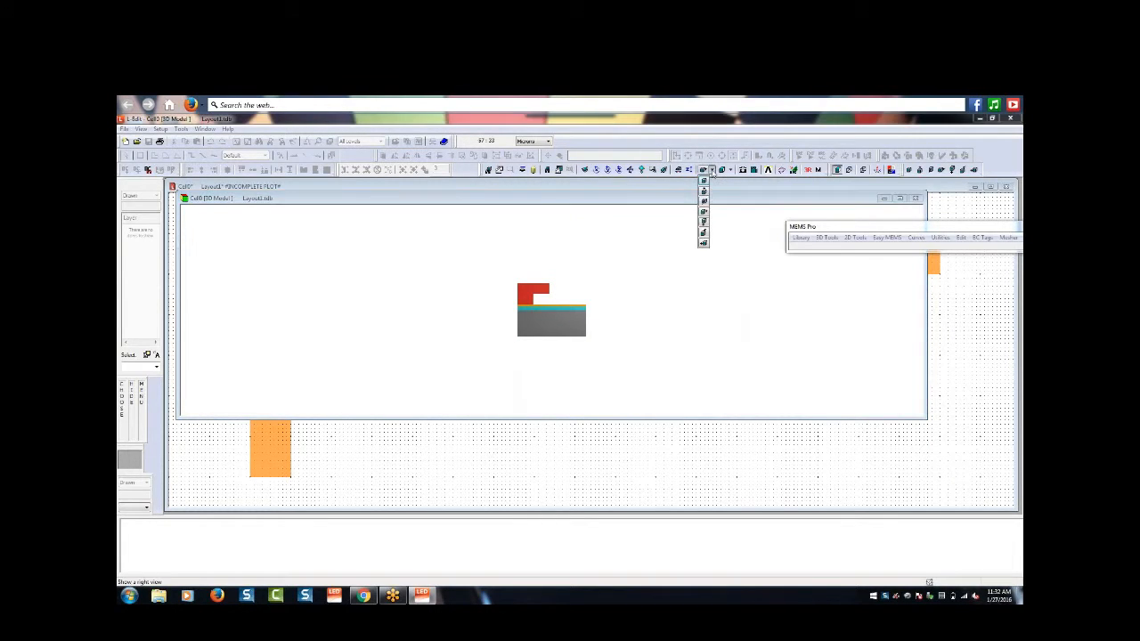
{"action": "left_click", "coordinate": [704, 183]}
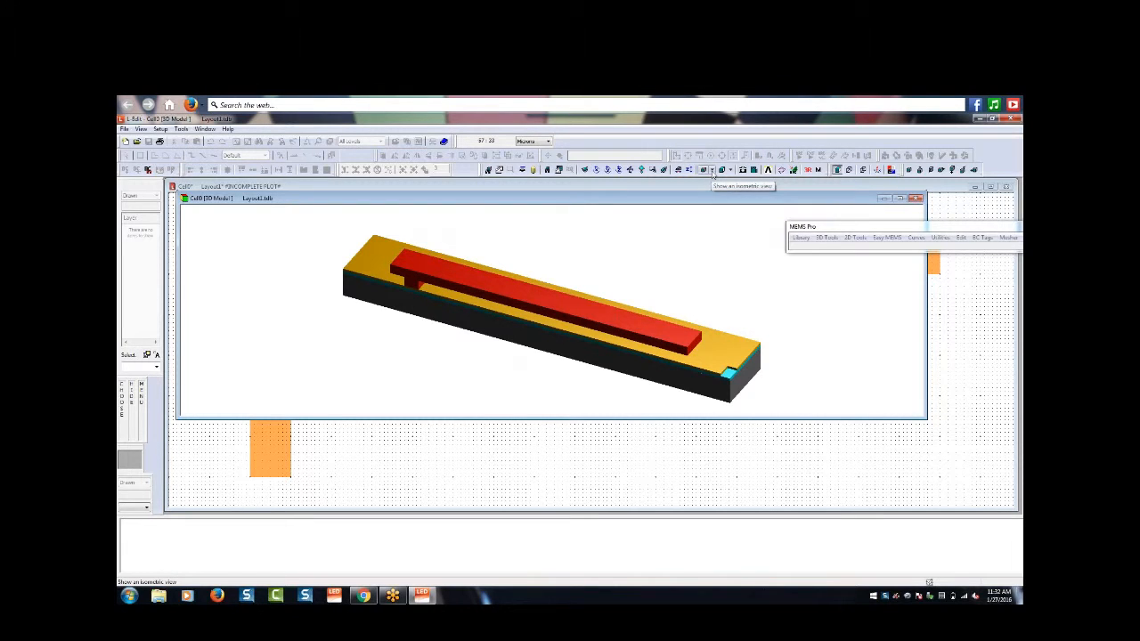
Step: Show the model from the top and from the front, and examine the anchor under the Poly1 beam up close
{"action": "left_click", "coordinate": [711, 174]}
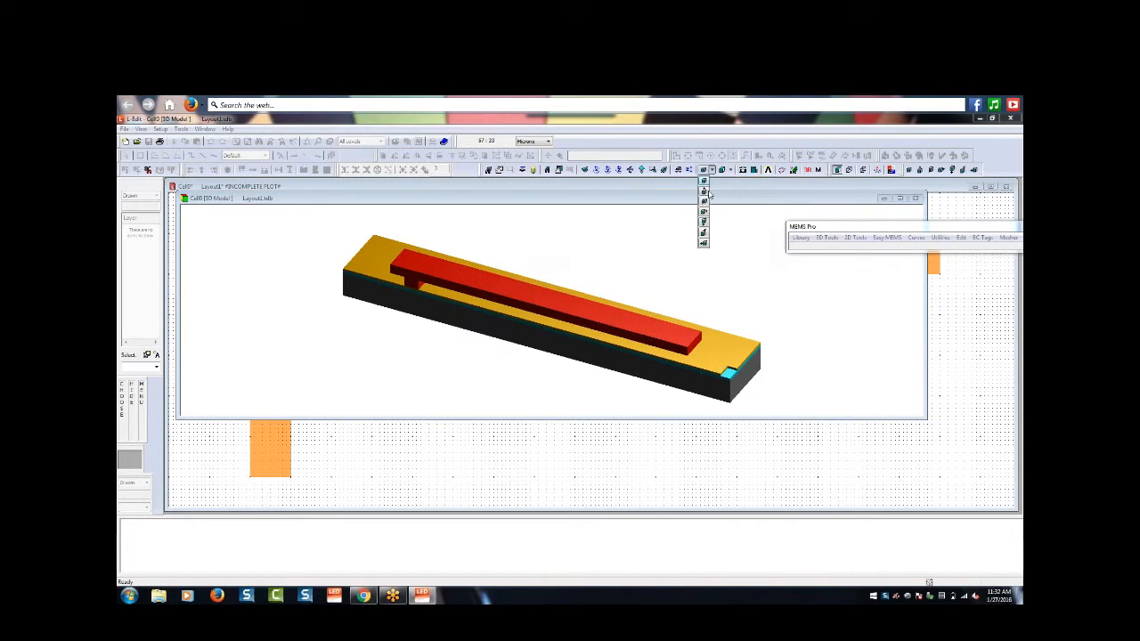
{"action": "left_click", "coordinate": [705, 196]}
{"action": "left_click", "coordinate": [712, 173]}
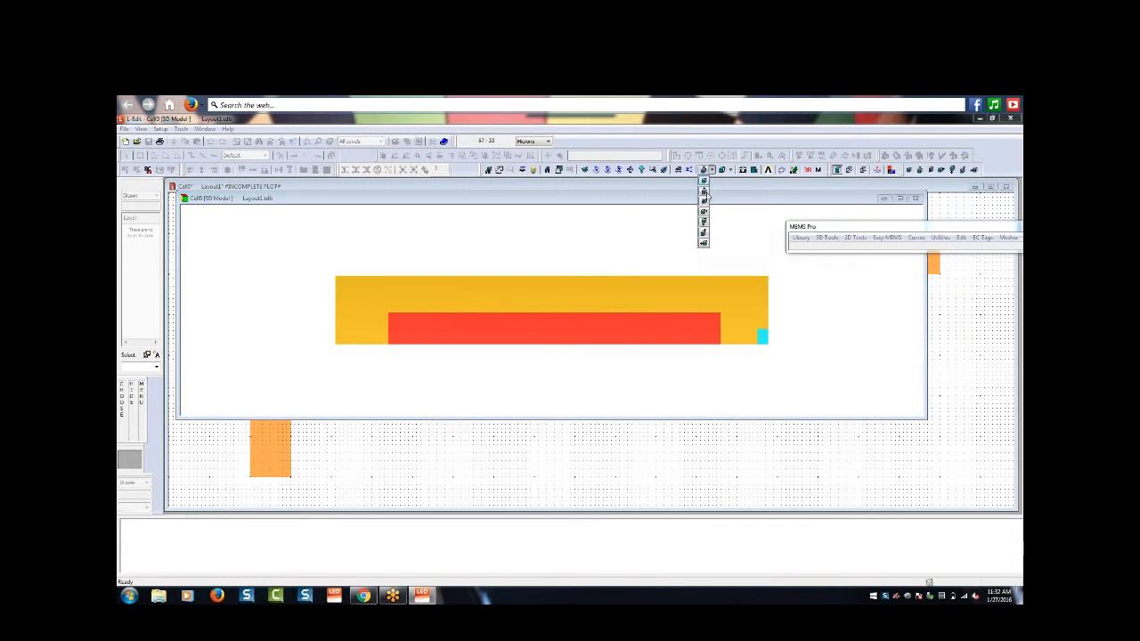
{"action": "left_click", "coordinate": [703, 202]}
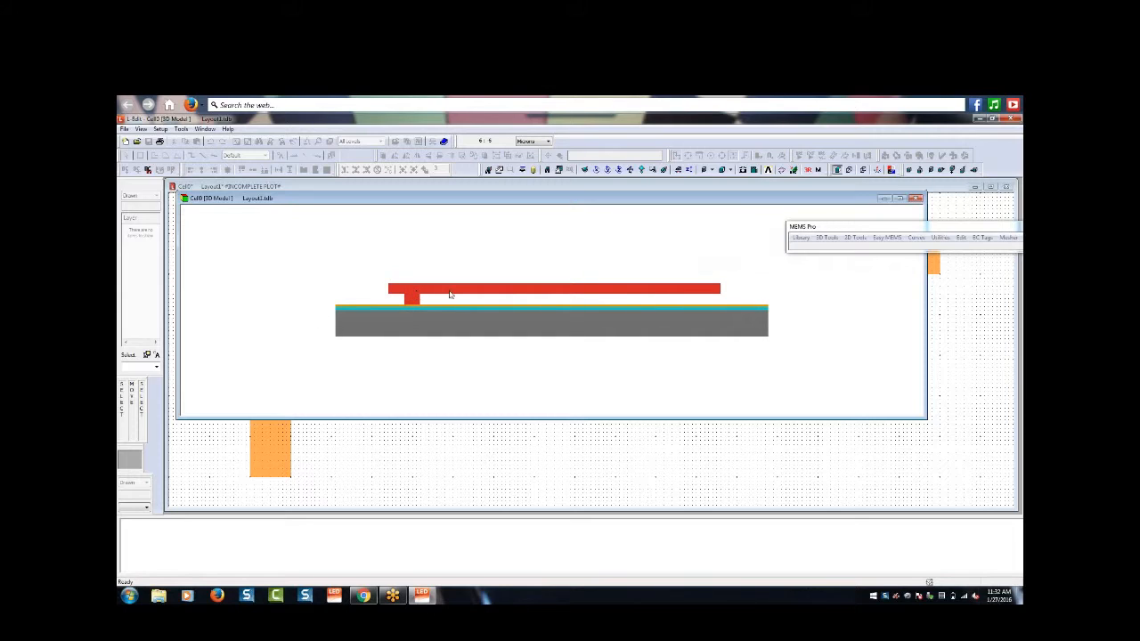
{"action": "scroll", "coordinate": [534, 337], "scroll_direction": "up", "scroll_amount": 3}
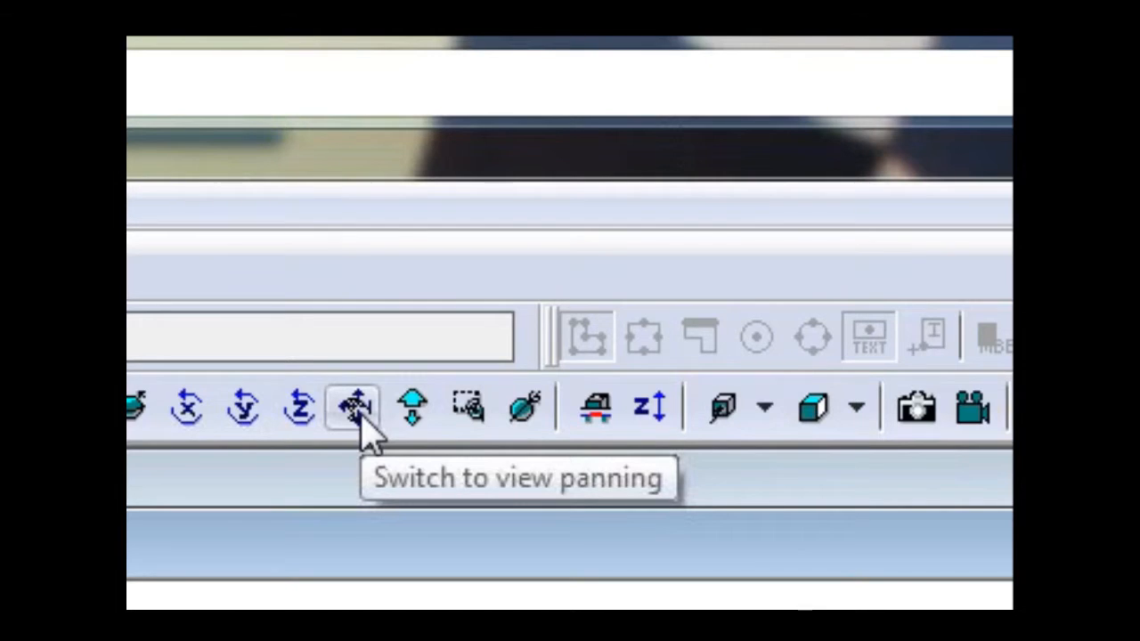
Step: Pan across the front view of the beam and anchor, and close the 3D model window
{"action": "left_click", "coordinate": [361, 415]}
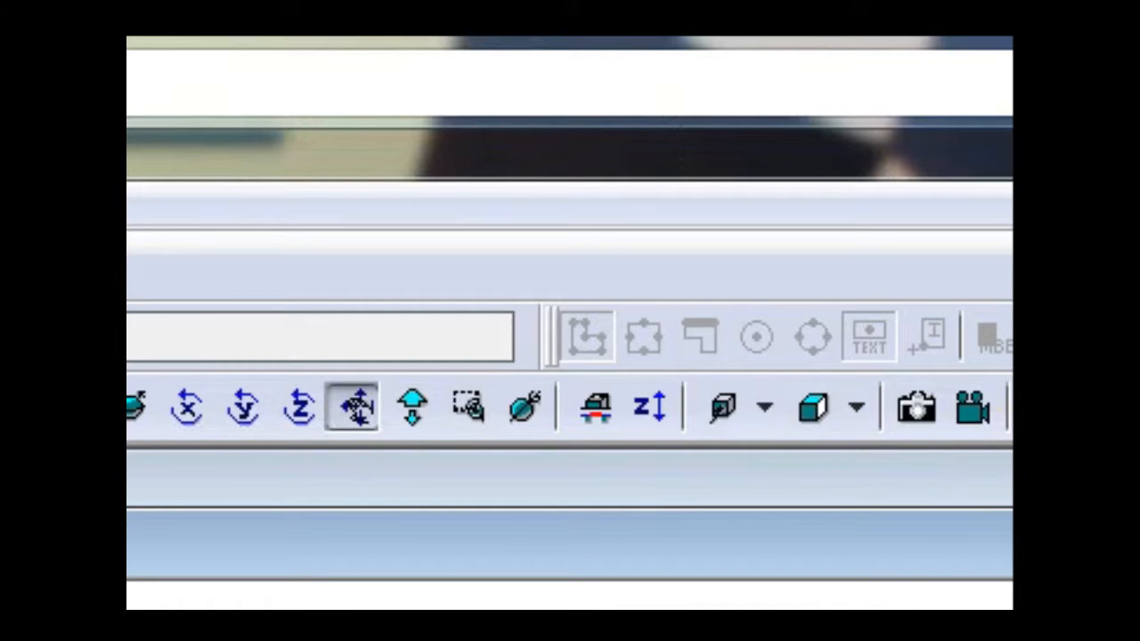
{"action": "left_click_drag", "start_coordinate": [602, 271], "coordinate": [597, 288]}
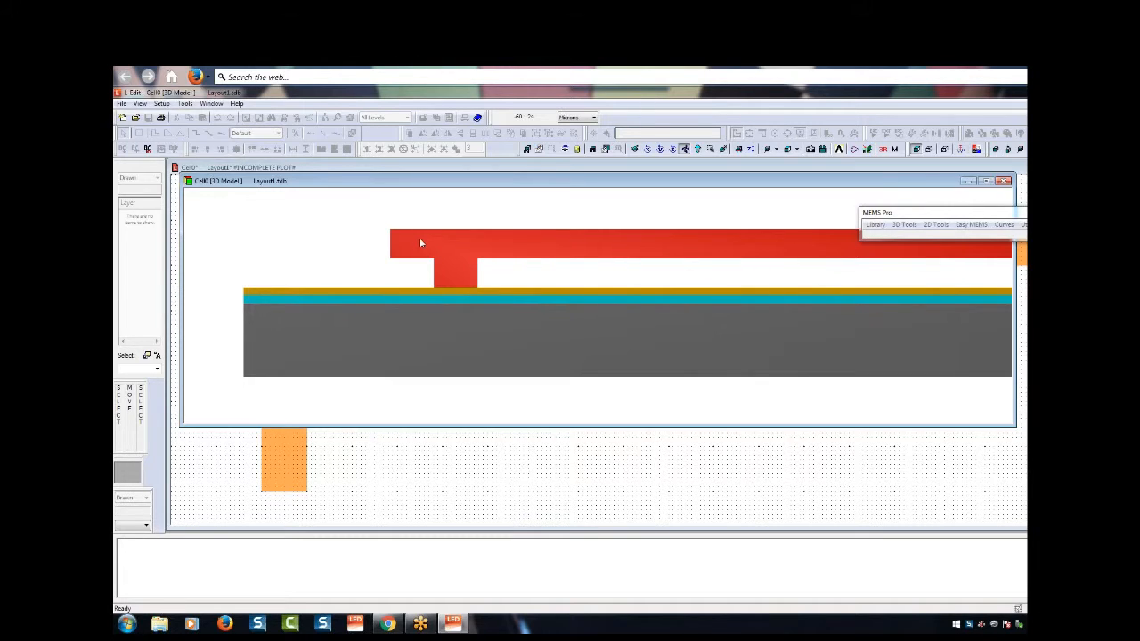
{"action": "mouse_move", "coordinate": [450, 199]}
{"action": "left_mouse_down"}
{"action": "mouse_move", "coordinate": [453, 286]}
{"action": "mouse_move", "coordinate": [464, 264]}
{"action": "left_mouse_up"}
{"action": "left_click", "coordinate": [1004, 181]}
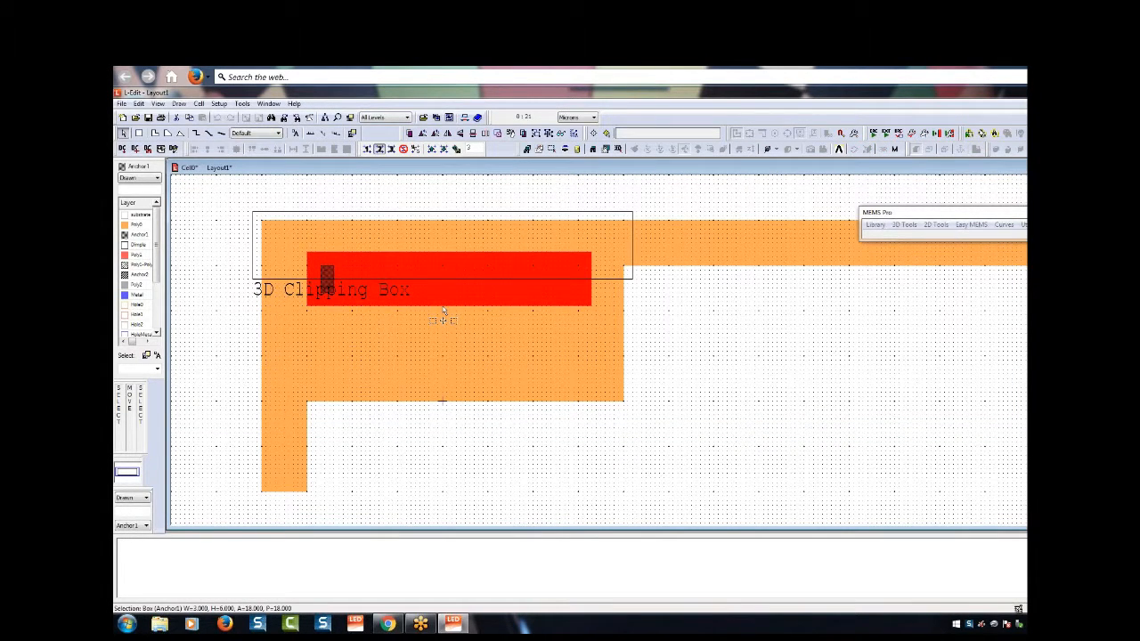
Step: Remove the Anchor1 box near the left end of the Poly1 box from the layout
{"action": "left_click", "coordinate": [389, 216]}
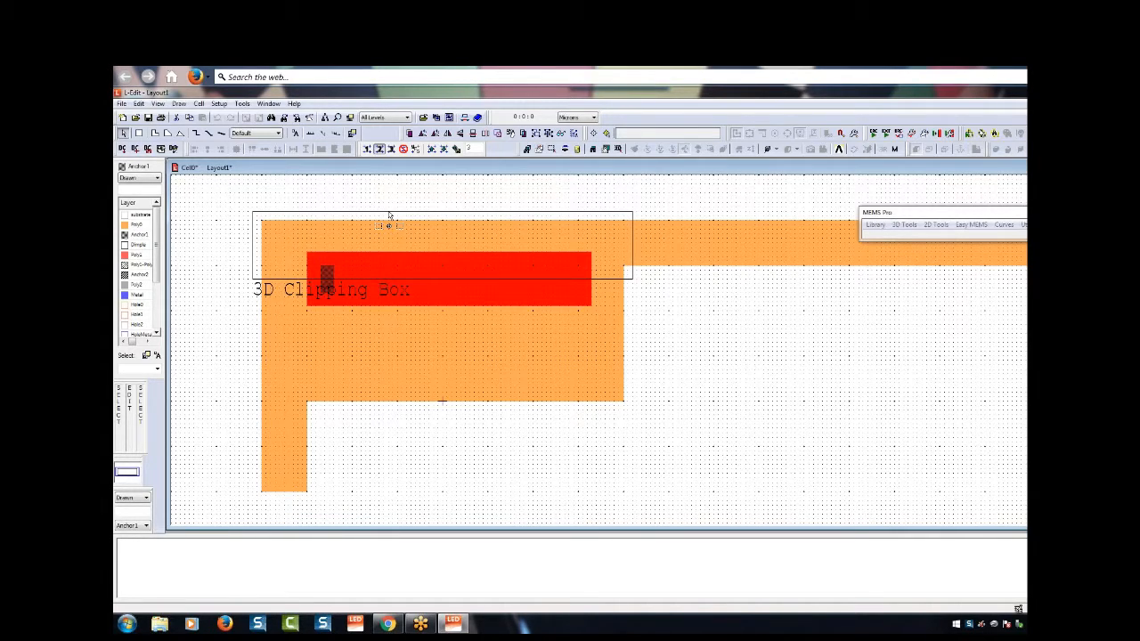
{"action": "left_click", "coordinate": [139, 104]}
{"action": "left_click", "coordinate": [155, 143]}
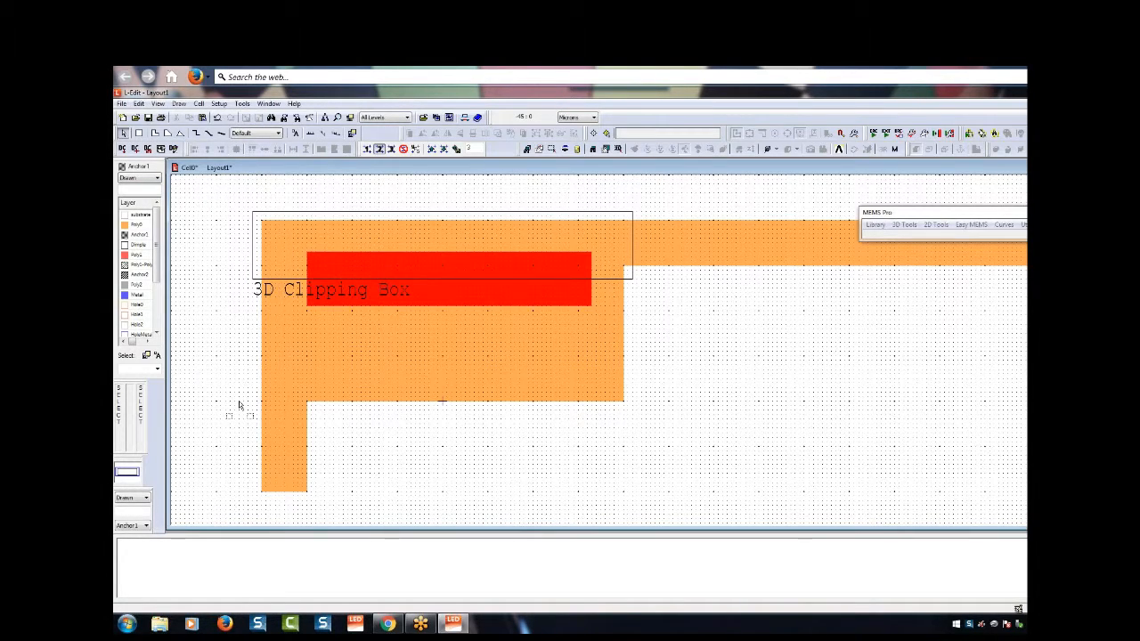
Step: Set the 3D area with a clipping box that encloses the whole Poly1 box
{"action": "left_click", "coordinate": [904, 225]}
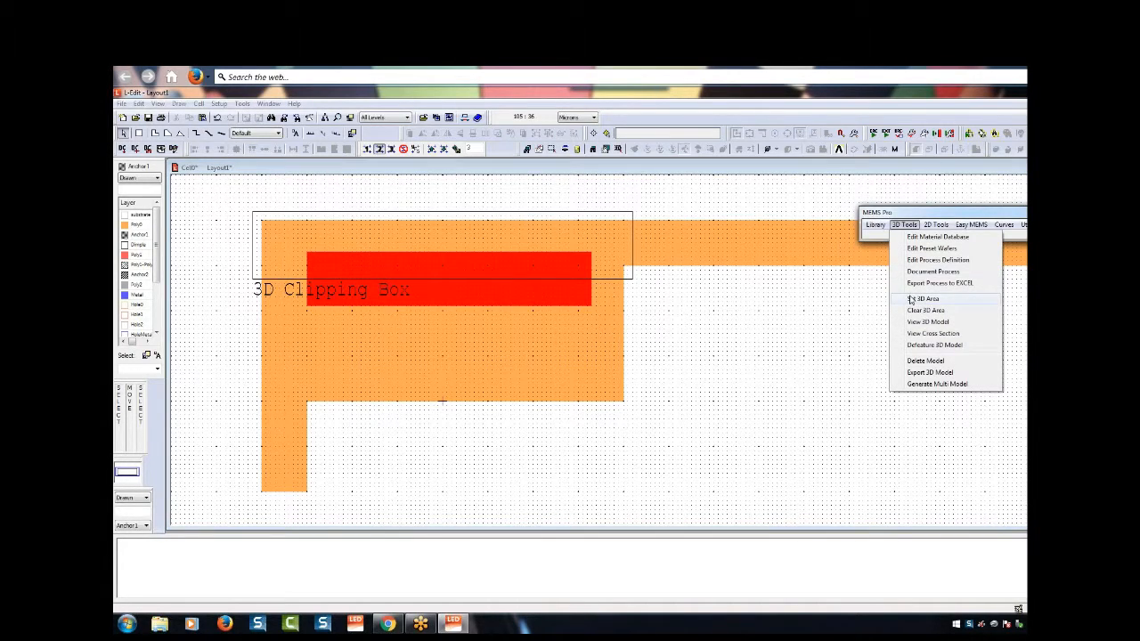
{"action": "left_click", "coordinate": [910, 300]}
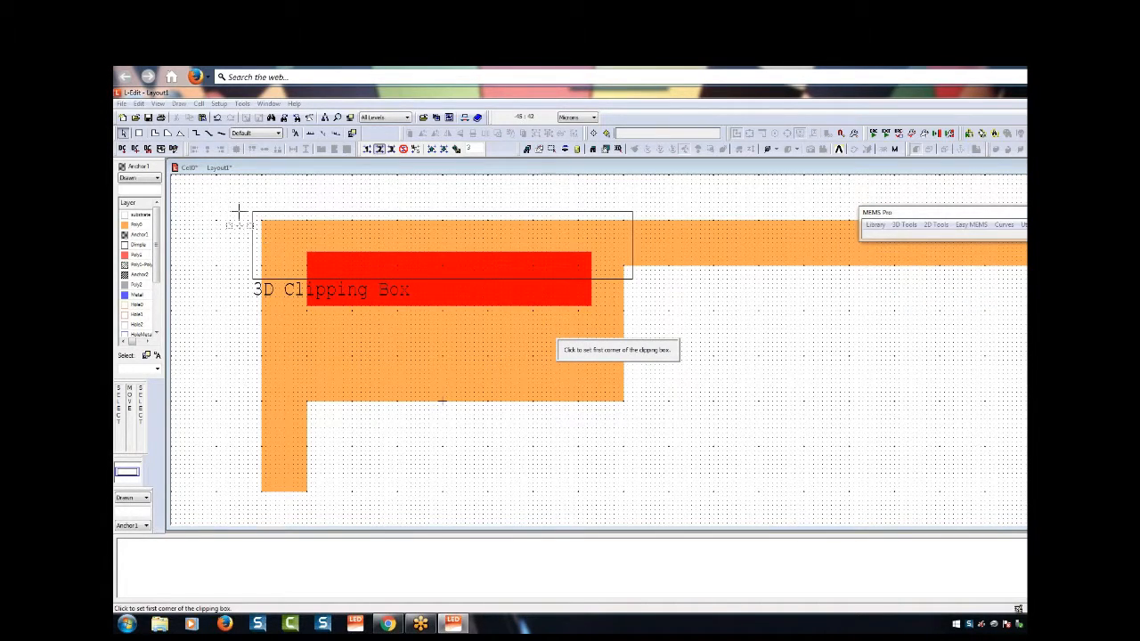
{"action": "left_click", "coordinate": [239, 198]}
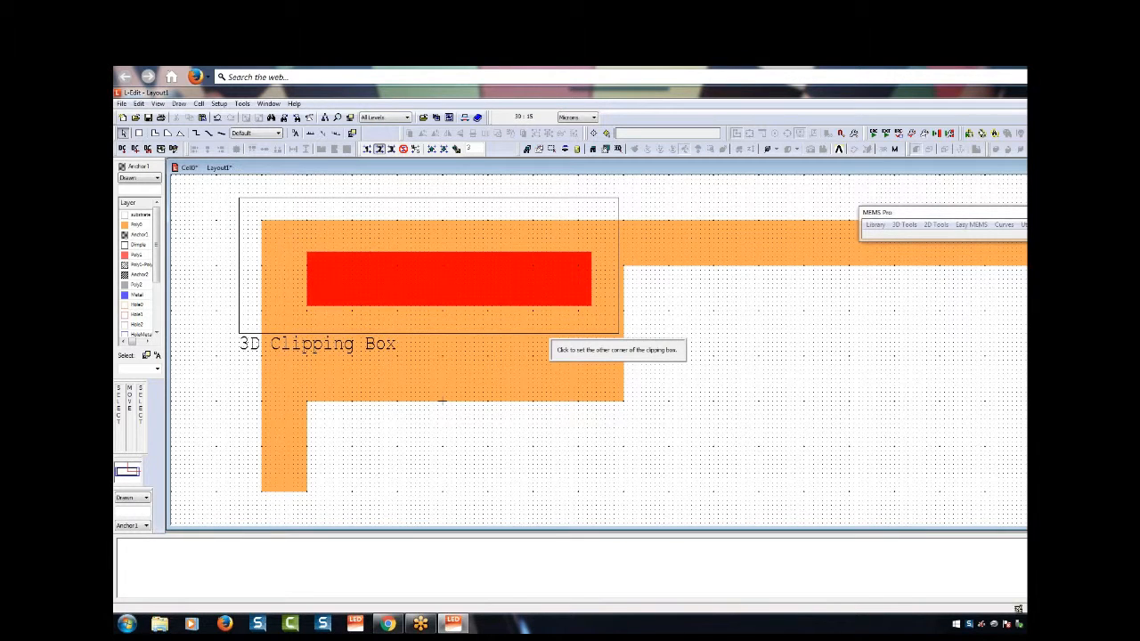
{"action": "left_click", "coordinate": [619, 327]}
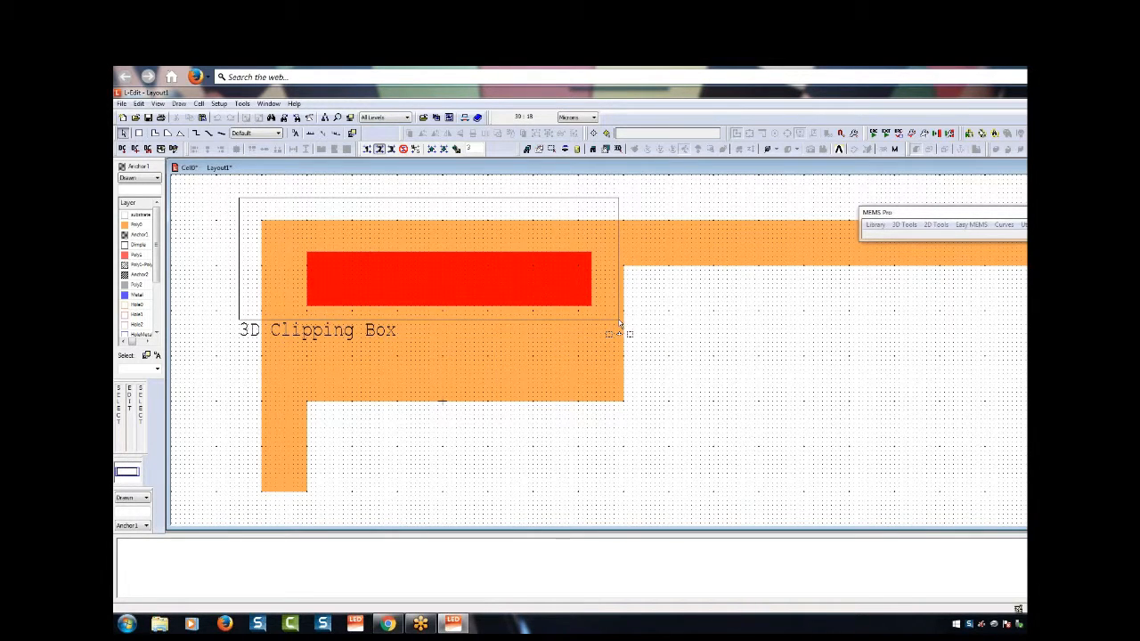
Step: Regenerate the out-of-date 3D model for the current clipping box, and dismiss the log without saving it
{"action": "left_click", "coordinate": [902, 226]}
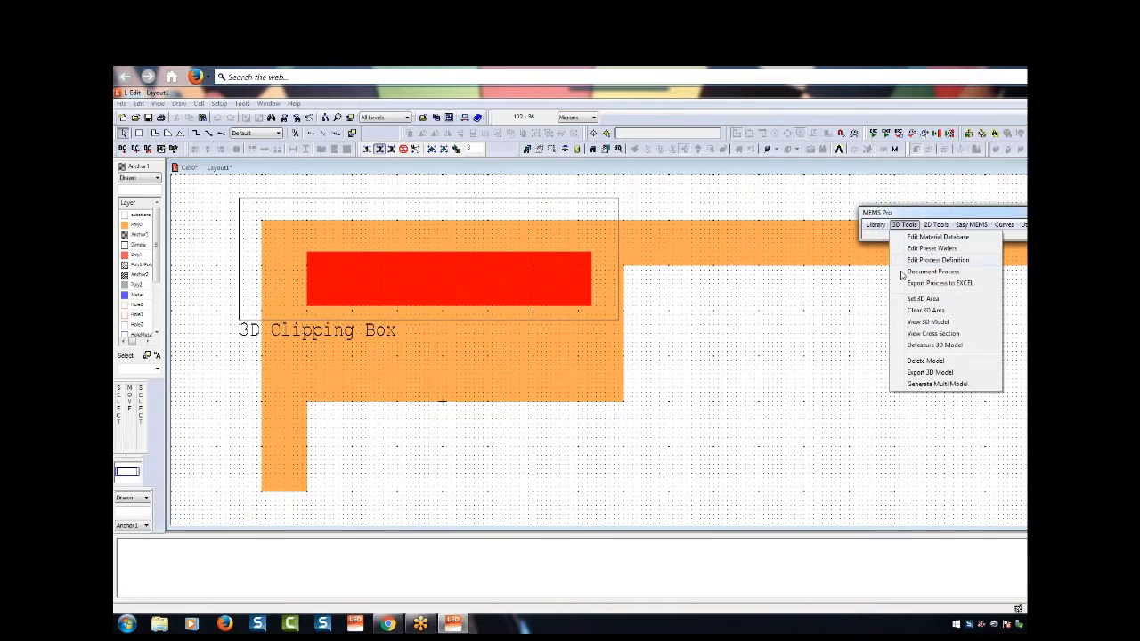
{"action": "left_click", "coordinate": [923, 322]}
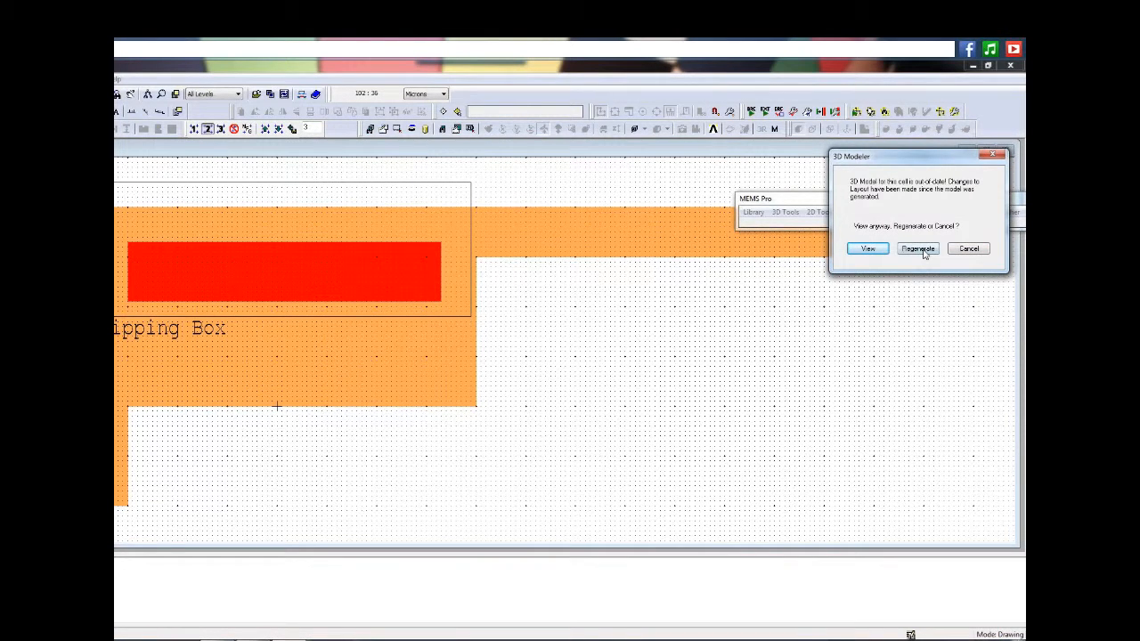
{"action": "left_click", "coordinate": [923, 252]}
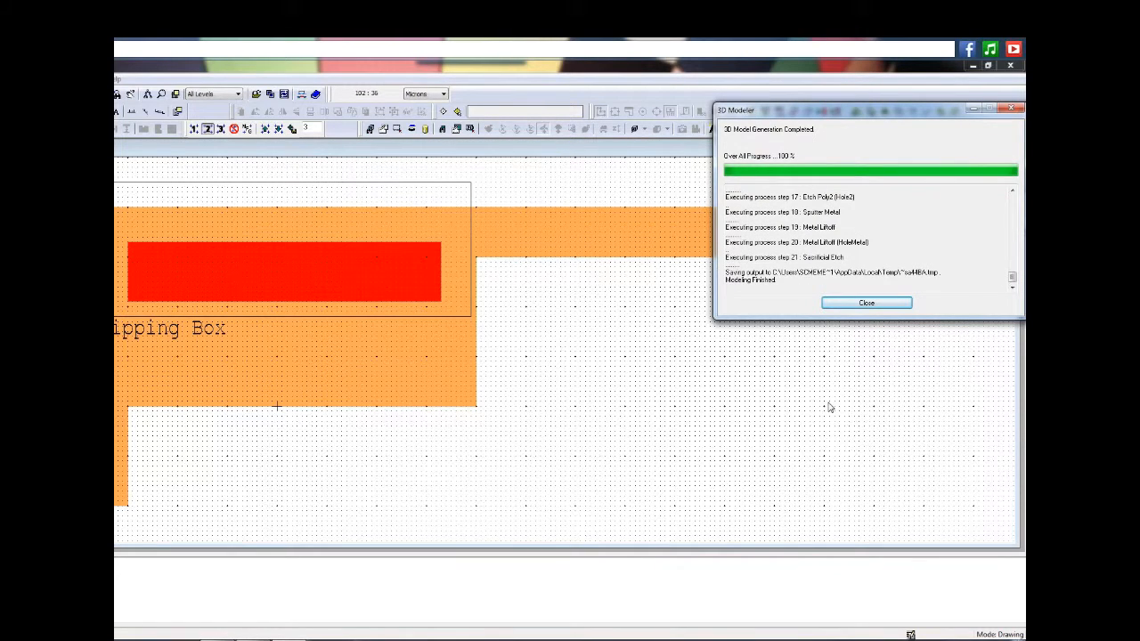
{"action": "left_click", "coordinate": [866, 303]}
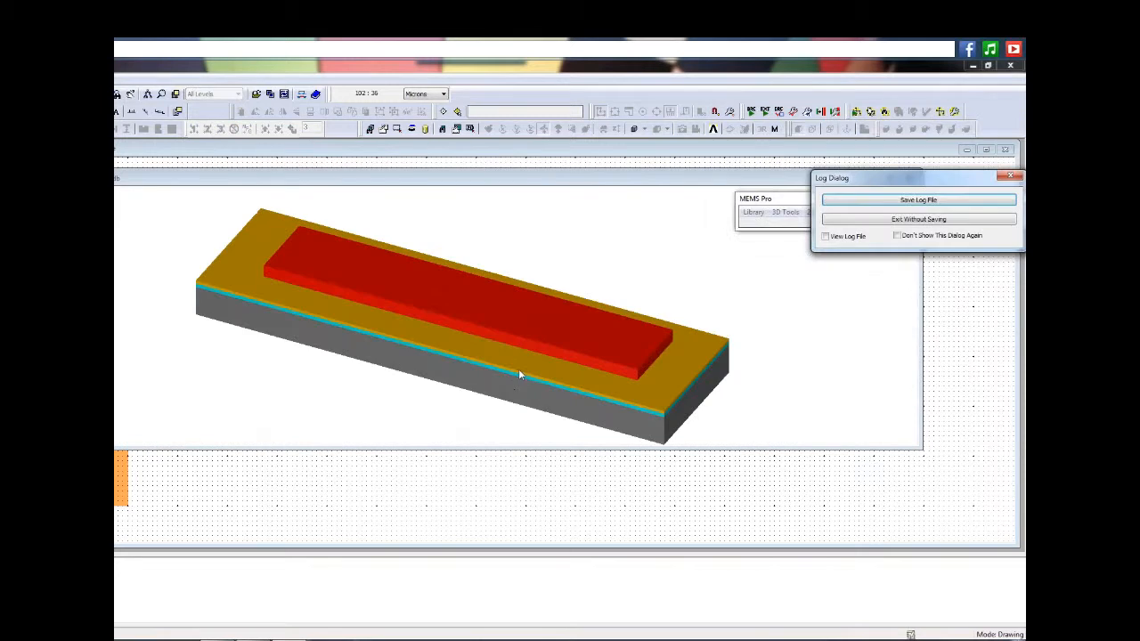
{"action": "left_click", "coordinate": [1010, 176]}
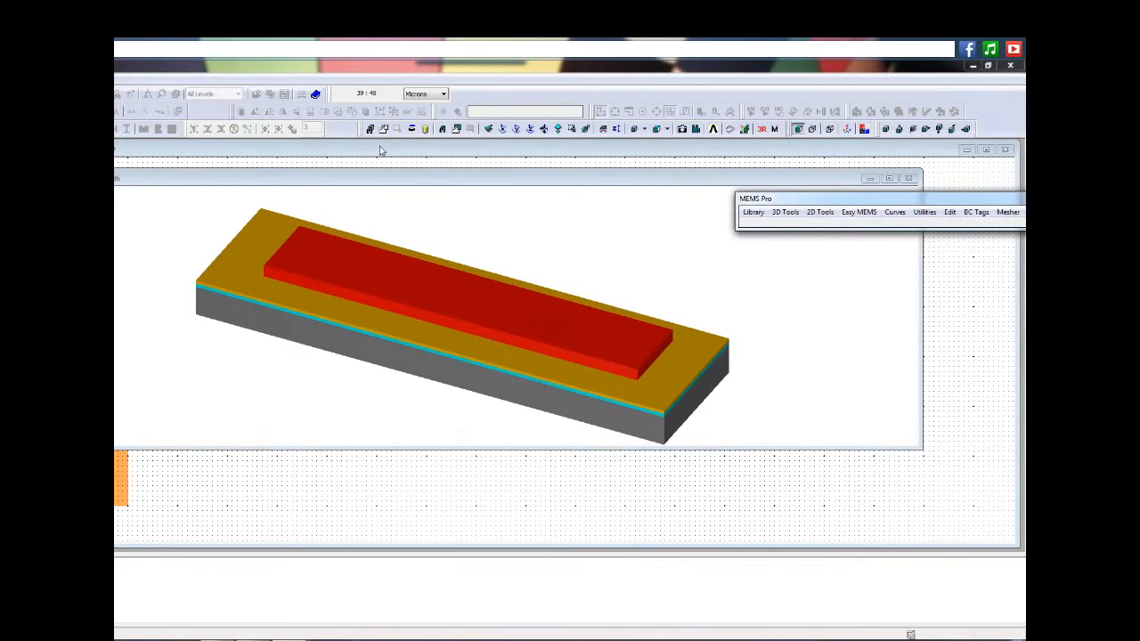
Step: Orbit the 3D model to a side view to examine the space between Poly1 and Poly0, and close the model window
{"action": "left_click", "coordinate": [489, 128]}
{"action": "left_click_drag", "start_coordinate": [479, 350], "coordinate": [493, 333]}
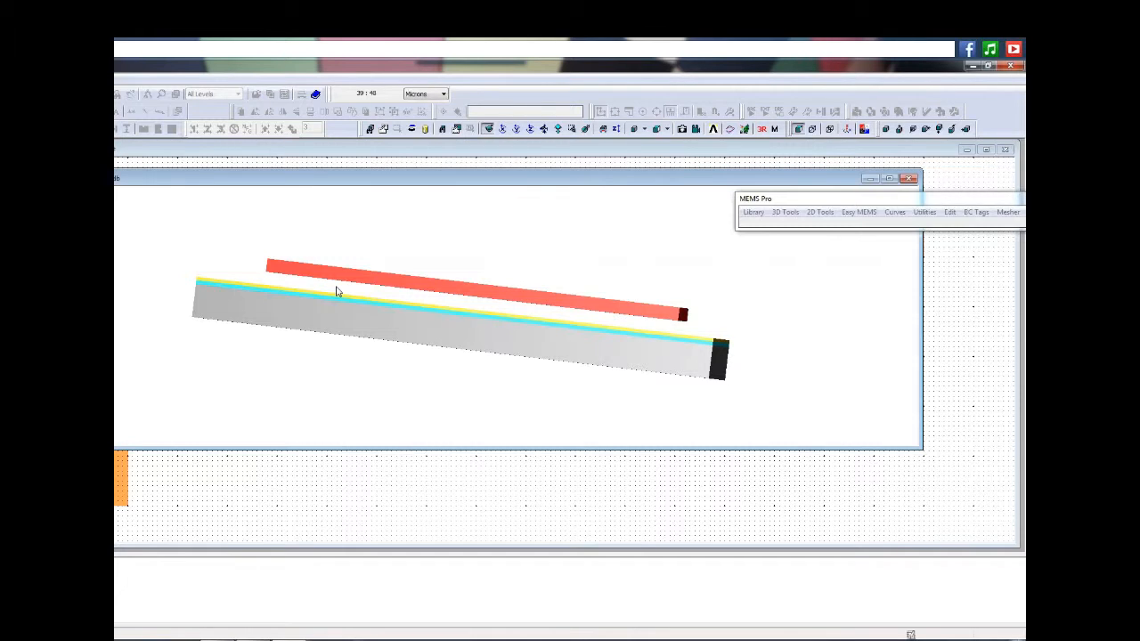
{"action": "left_click", "coordinate": [908, 179]}
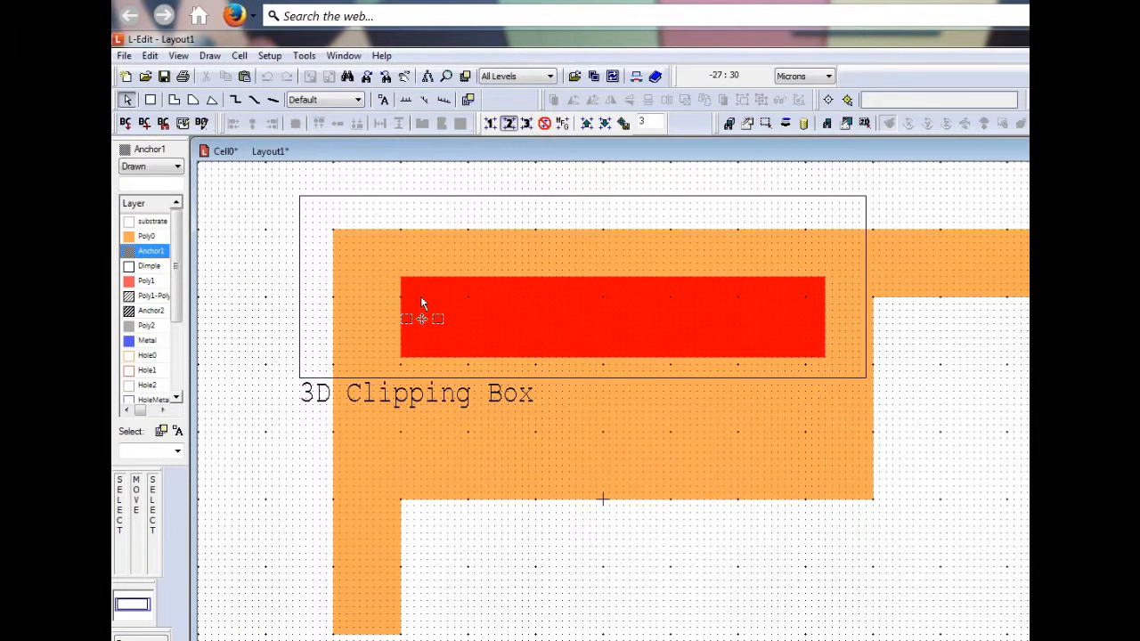
Step: Draw a small square Anchor1 box inside the left end of the Poly1 box, with its upper-left corner at (-27, 30)
{"action": "left_click_drag", "start_coordinate": [142, 256], "coordinate": [157, 287]}
{"action": "left_click_drag", "start_coordinate": [440, 336], "coordinate": [442, 343]}
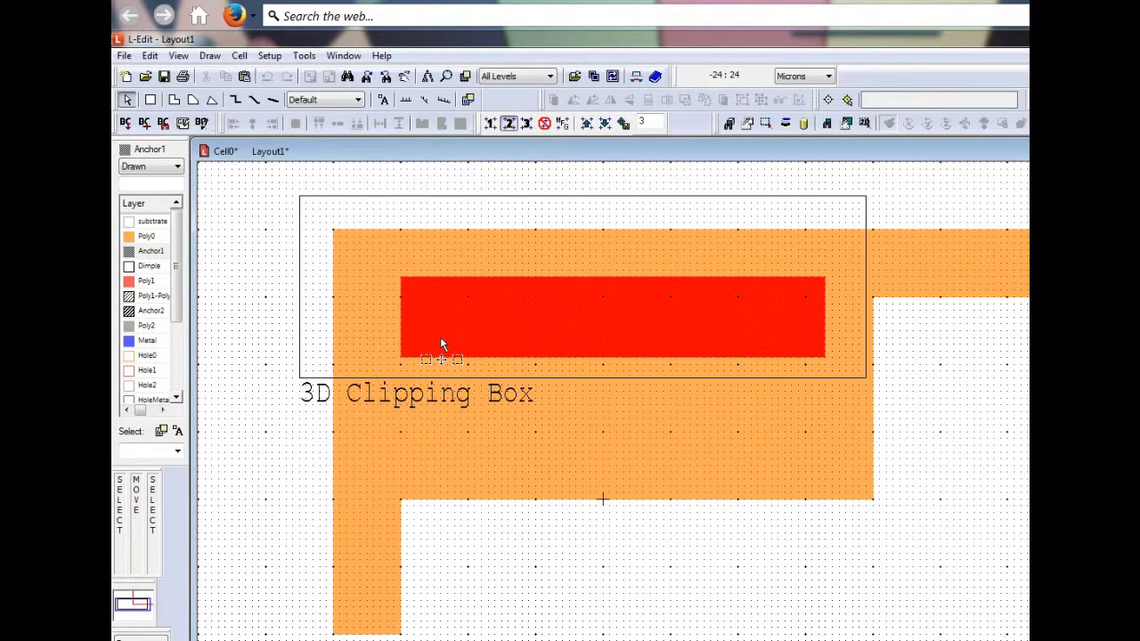
{"action": "left_click", "coordinate": [151, 99]}
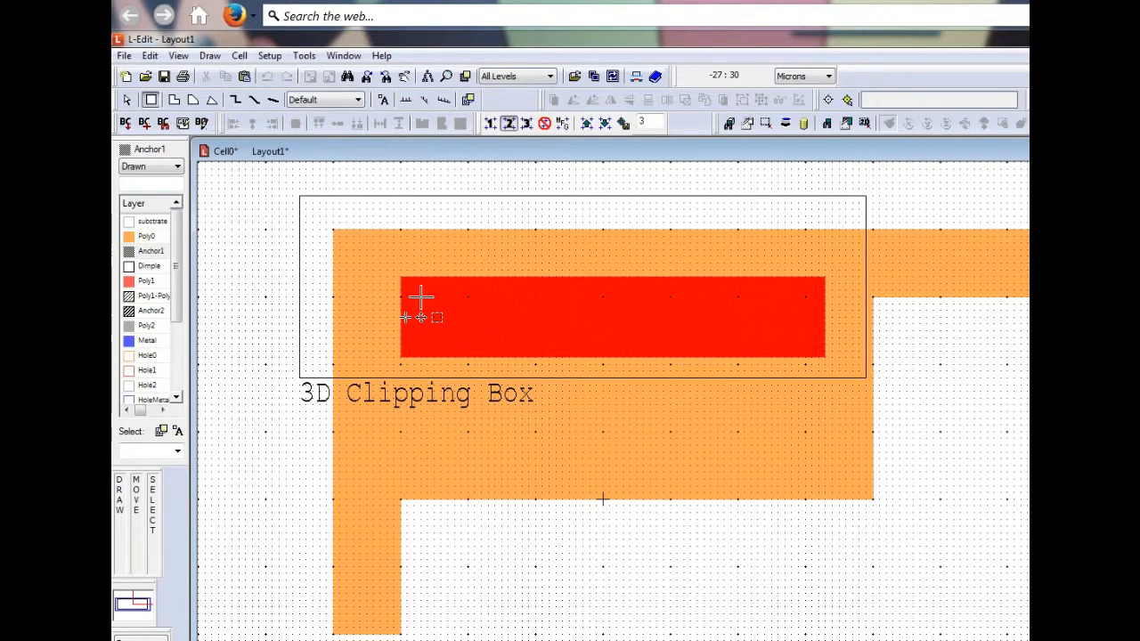
{"action": "left_click_drag", "start_coordinate": [420, 296], "coordinate": [460, 338]}
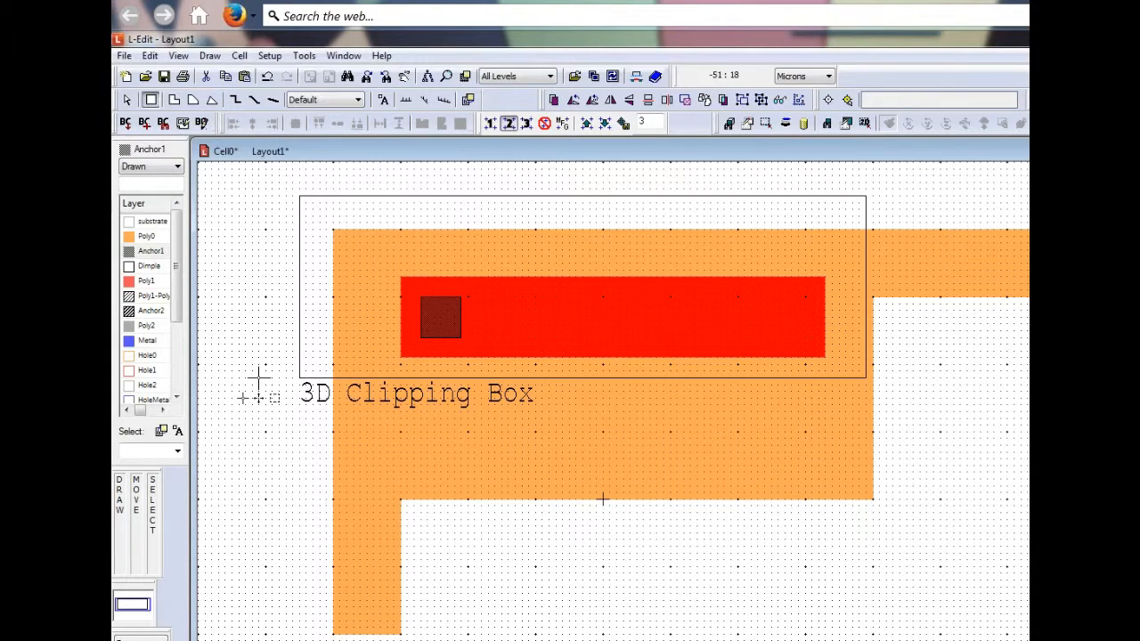
Step: Draw a square Hole0 box starting at (-15, 30) and a matching Hole1 box starting at (0, 30) inside the Poly1 box
{"action": "left_click", "coordinate": [148, 355]}
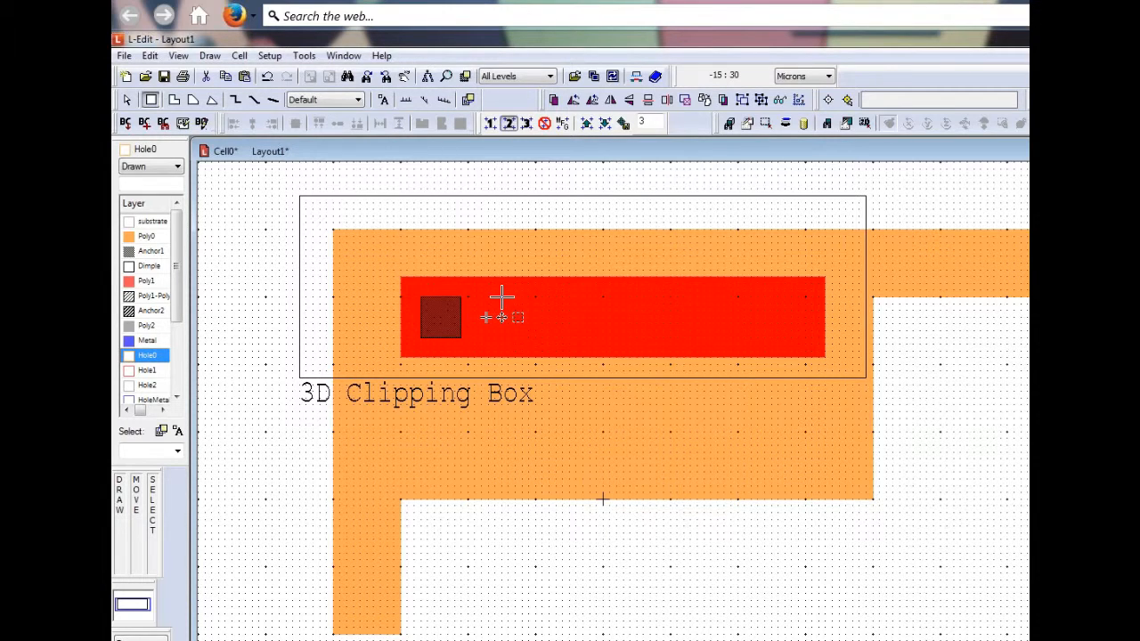
{"action": "left_click_drag", "start_coordinate": [501, 296], "coordinate": [540, 335]}
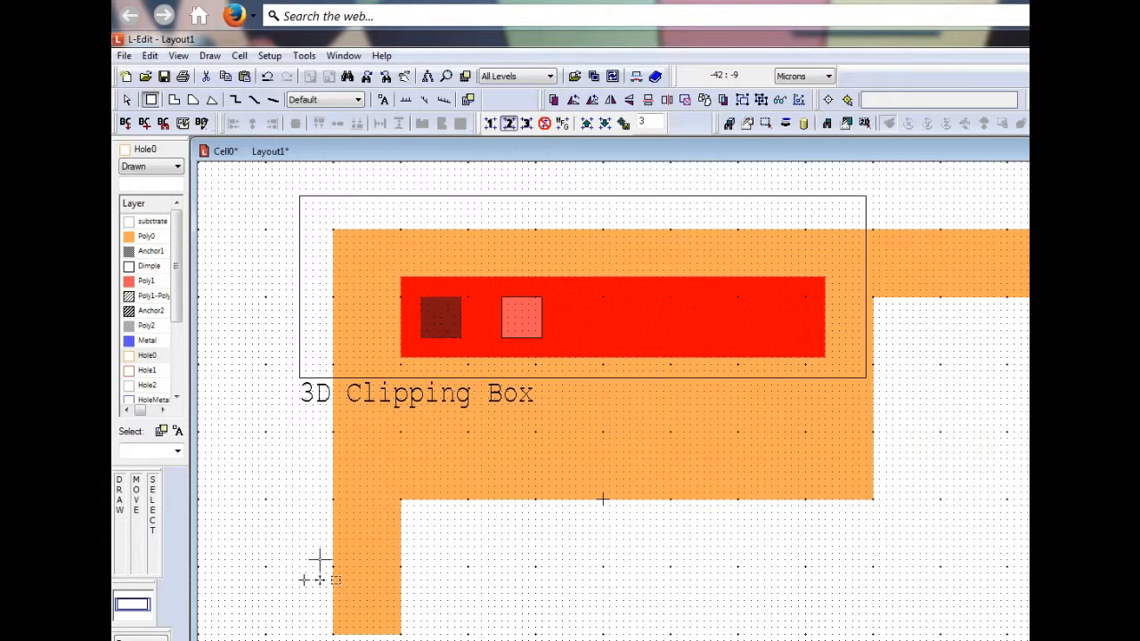
{"action": "left_click", "coordinate": [146, 370]}
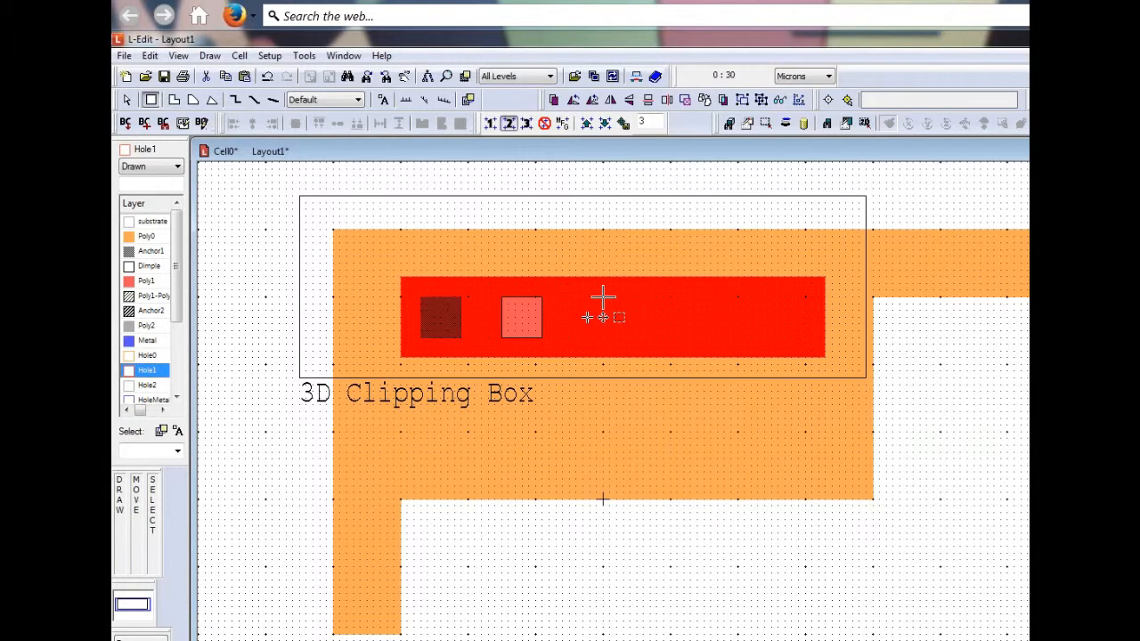
{"action": "left_click_drag", "start_coordinate": [602, 297], "coordinate": [642, 337]}
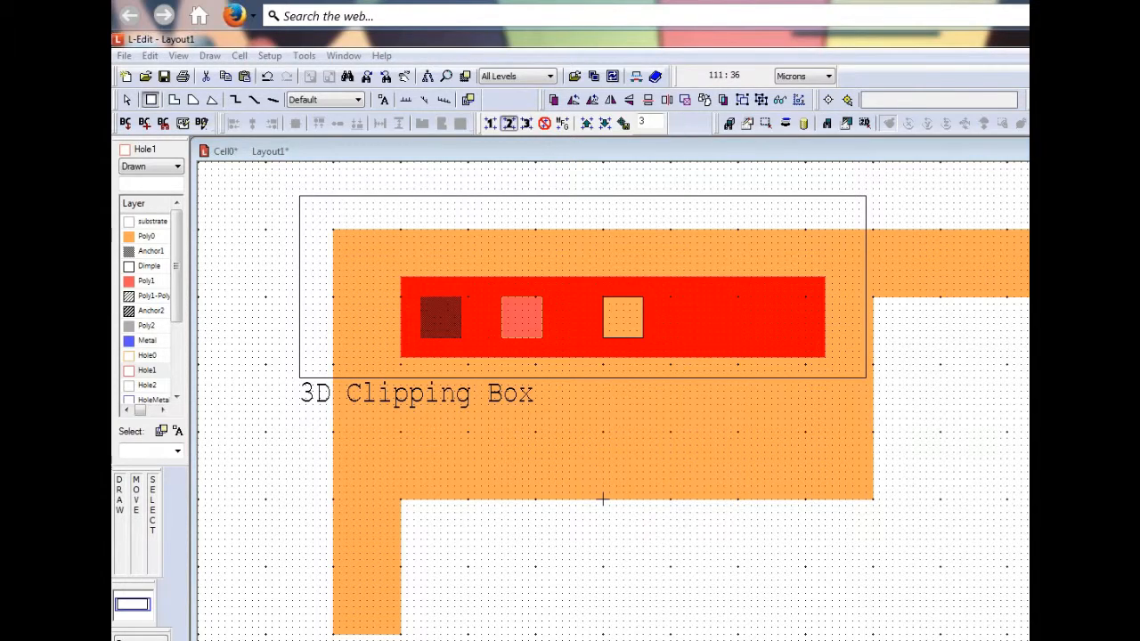
Step: Set a 3D clipping box whose upper edge cuts through the Anchor1, Hole0 and Hole1 boxes, regenerate the 3D model and dismiss the log
{"action": "left_click", "coordinate": [238, 317]}
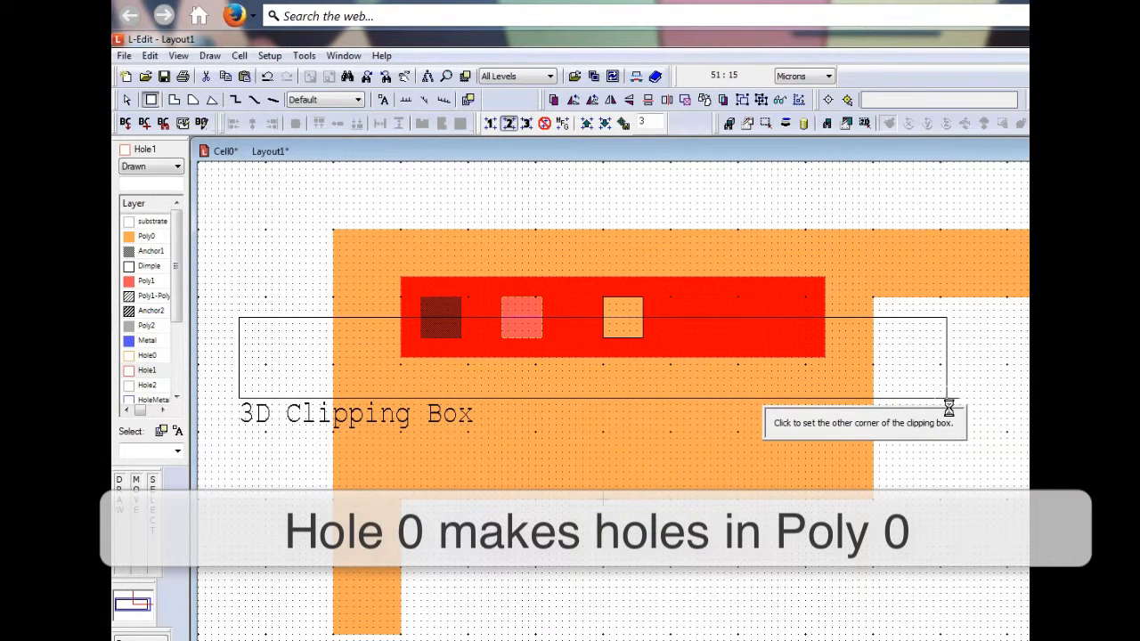
{"action": "left_click", "coordinate": [987, 416]}
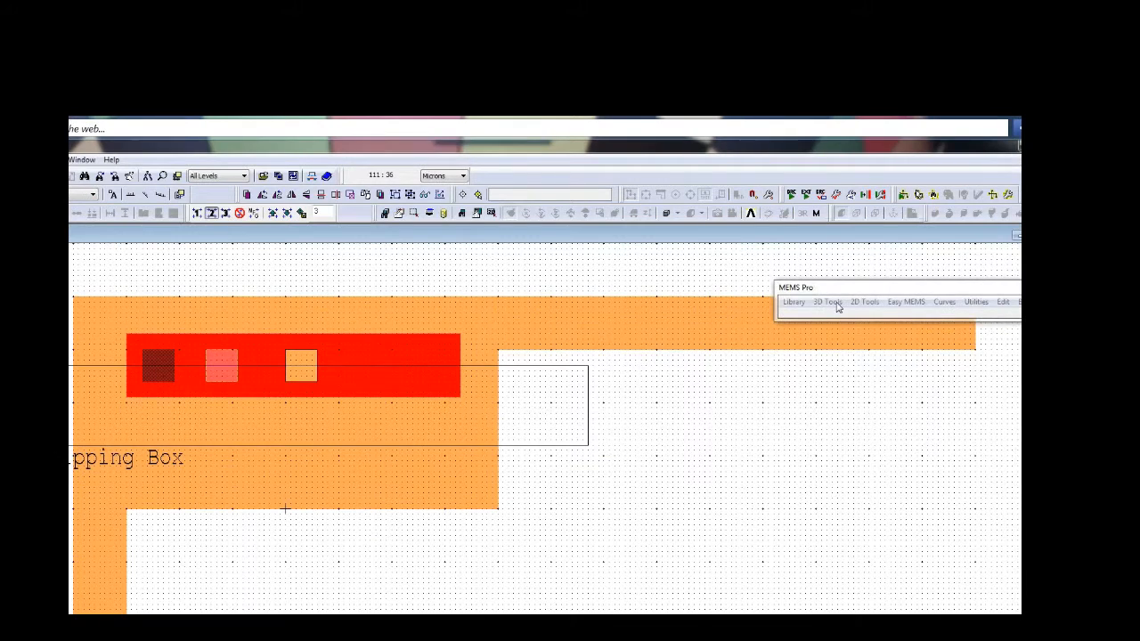
{"action": "left_click", "coordinate": [827, 301]}
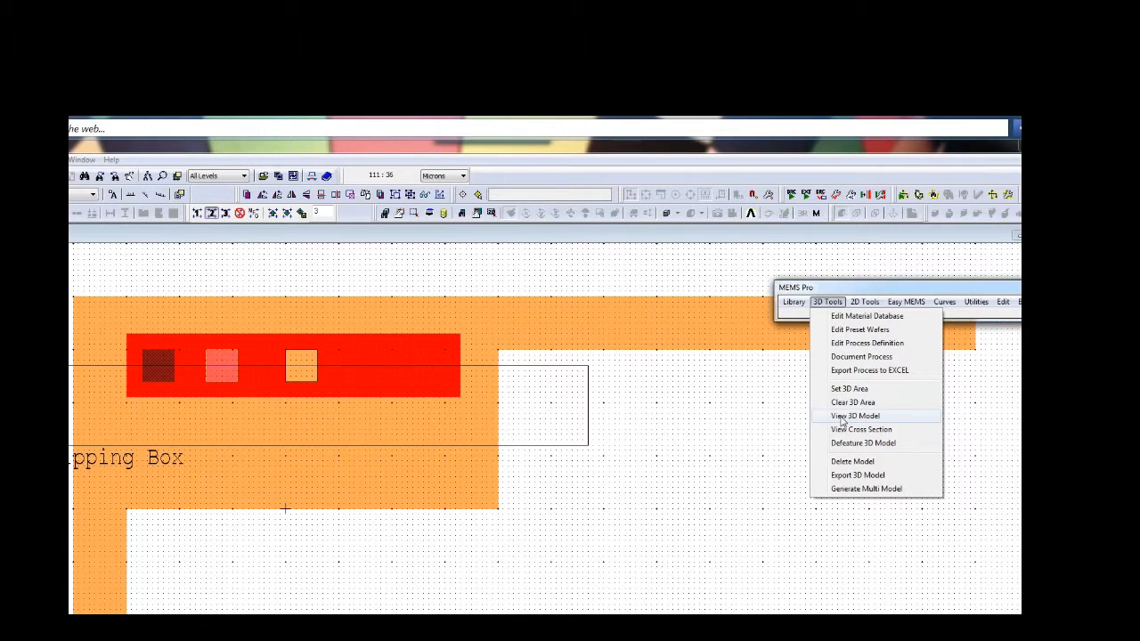
{"action": "left_click", "coordinate": [843, 417]}
{"action": "left_click", "coordinate": [970, 341]}
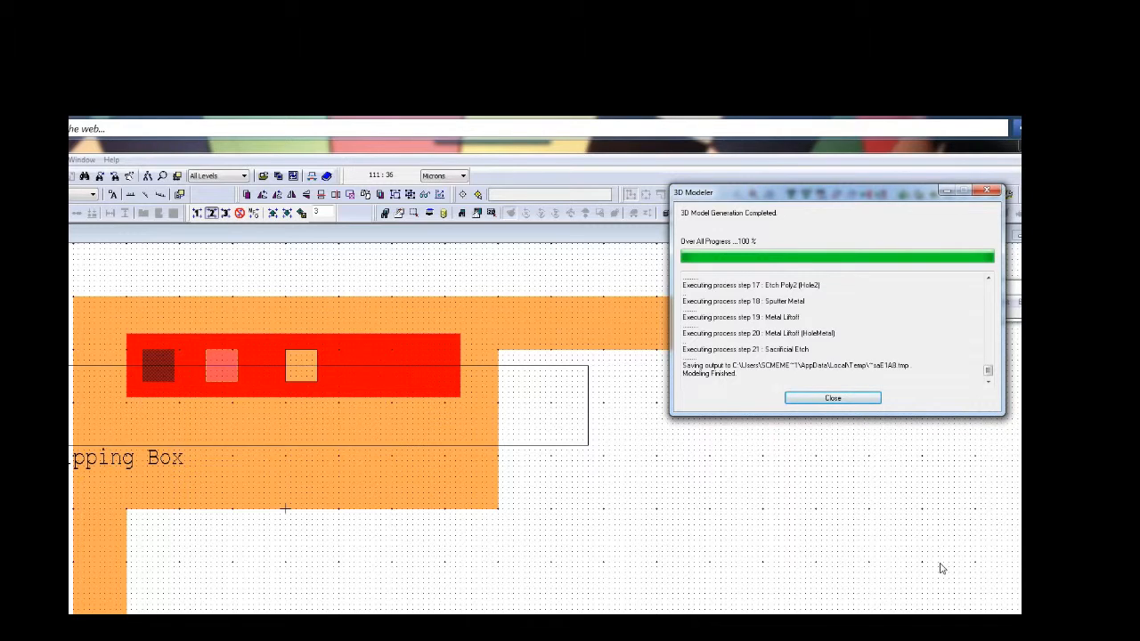
{"action": "left_click", "coordinate": [835, 398]}
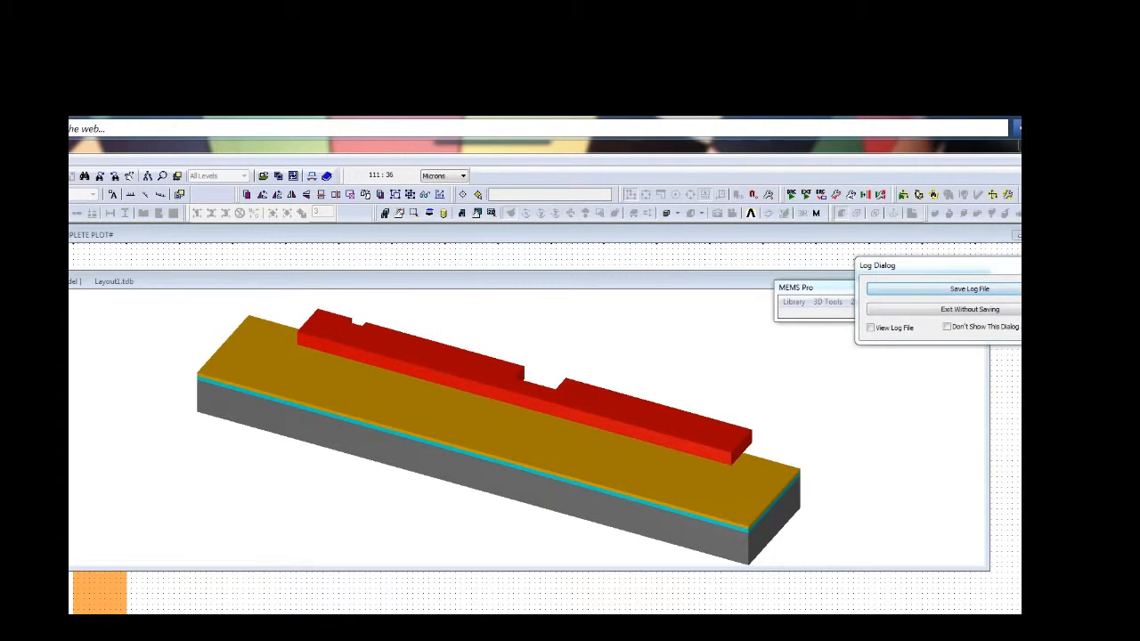
{"action": "left_click", "coordinate": [1065, 264]}
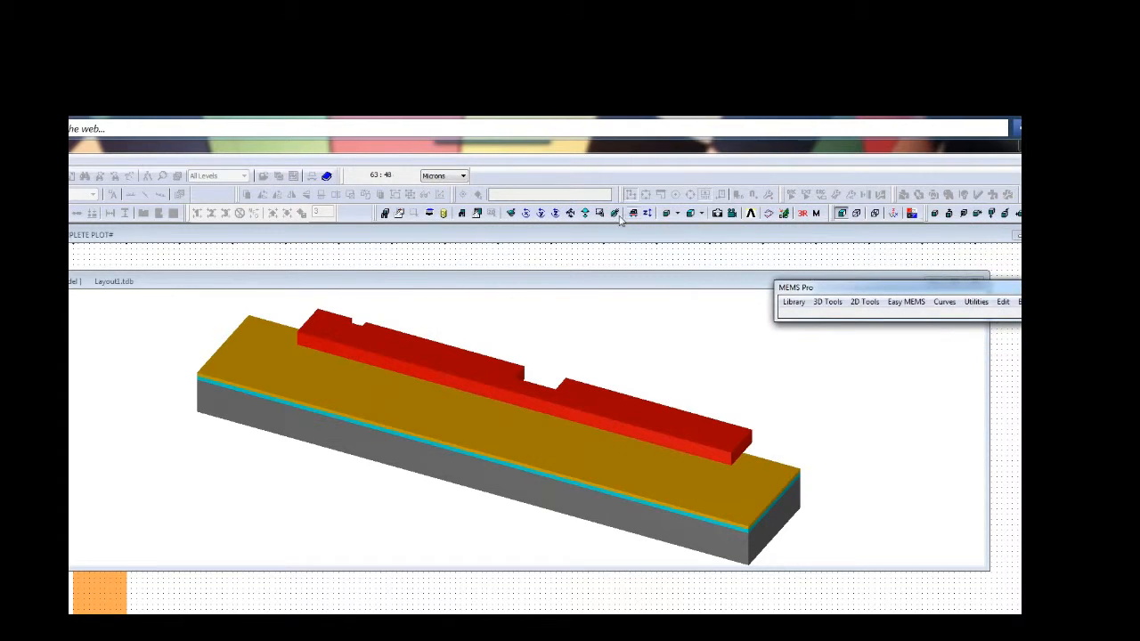
Step: Orbit the 3D model around its cut side to examine the Hole1 cut in Poly1, the Hole0 cut in Poly0 and the anchor
{"action": "left_click", "coordinate": [510, 214]}
{"action": "left_click_drag", "start_coordinate": [714, 485], "coordinate": [636, 516]}
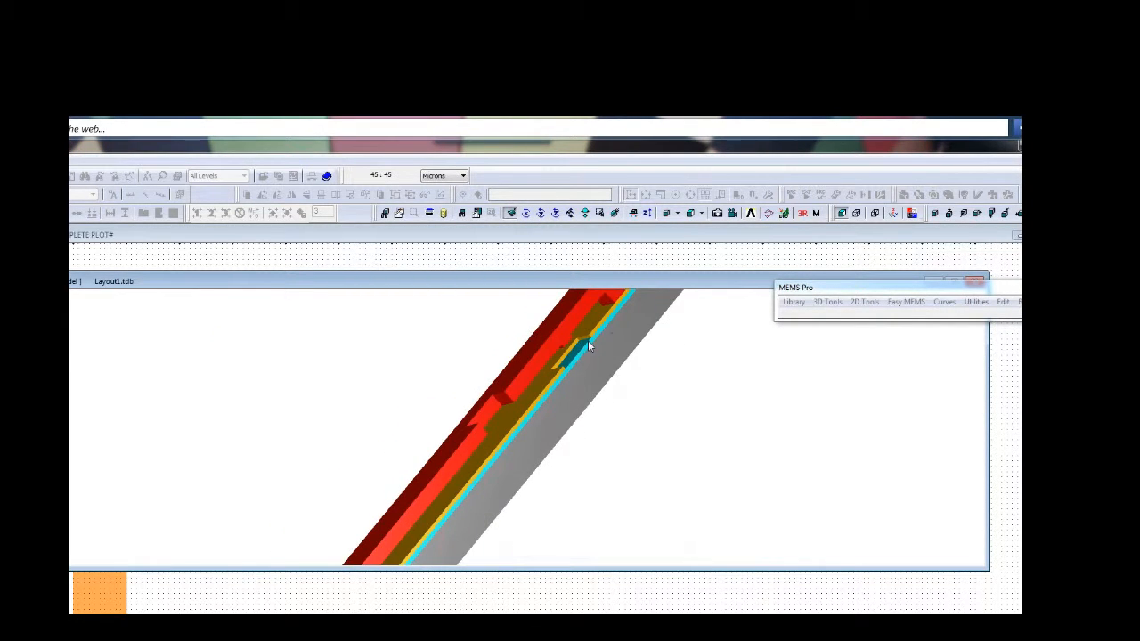
{"action": "left_click_drag", "start_coordinate": [451, 451], "coordinate": [445, 483]}
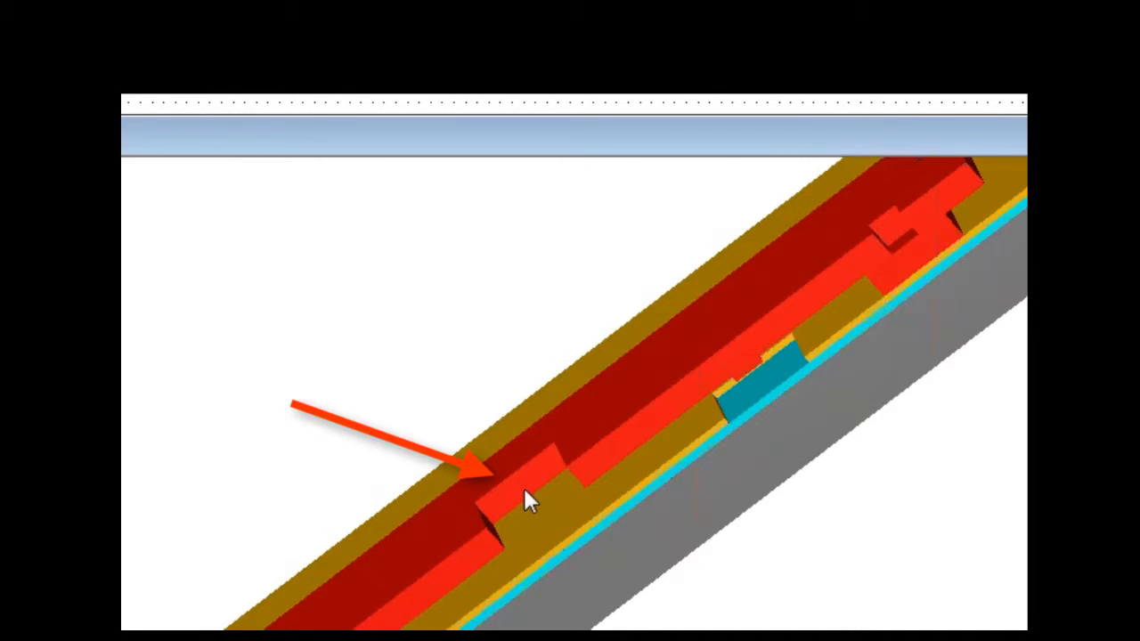
{"action": "mouse_move", "coordinate": [524, 487]}
{"action": "left_mouse_down"}
{"action": "mouse_move", "coordinate": [529, 458]}
{"action": "mouse_move", "coordinate": [549, 449]}
{"action": "mouse_move", "coordinate": [641, 521]}
{"action": "mouse_move", "coordinate": [633, 535]}
{"action": "mouse_move", "coordinate": [509, 478]}
{"action": "mouse_move", "coordinate": [453, 490]}
{"action": "mouse_move", "coordinate": [543, 548]}
{"action": "mouse_move", "coordinate": [552, 574]}
{"action": "left_mouse_up"}
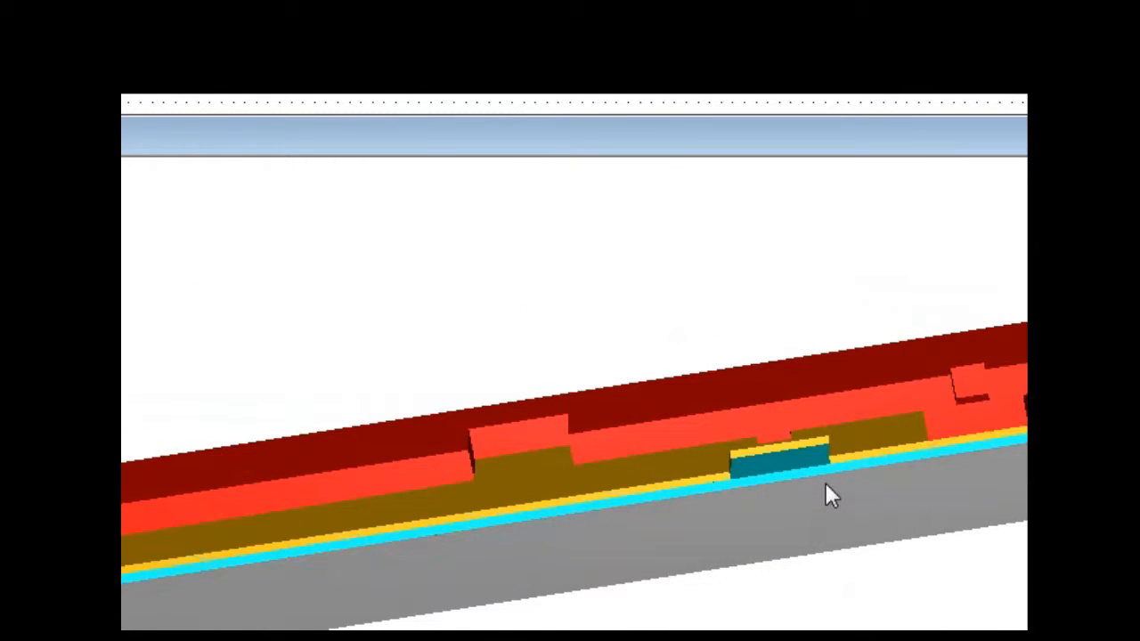
{"action": "mouse_move", "coordinate": [827, 481]}
{"action": "left_mouse_down"}
{"action": "mouse_move", "coordinate": [822, 461]}
{"action": "mouse_move", "coordinate": [802, 492]}
{"action": "mouse_move", "coordinate": [763, 437]}
{"action": "left_mouse_up"}
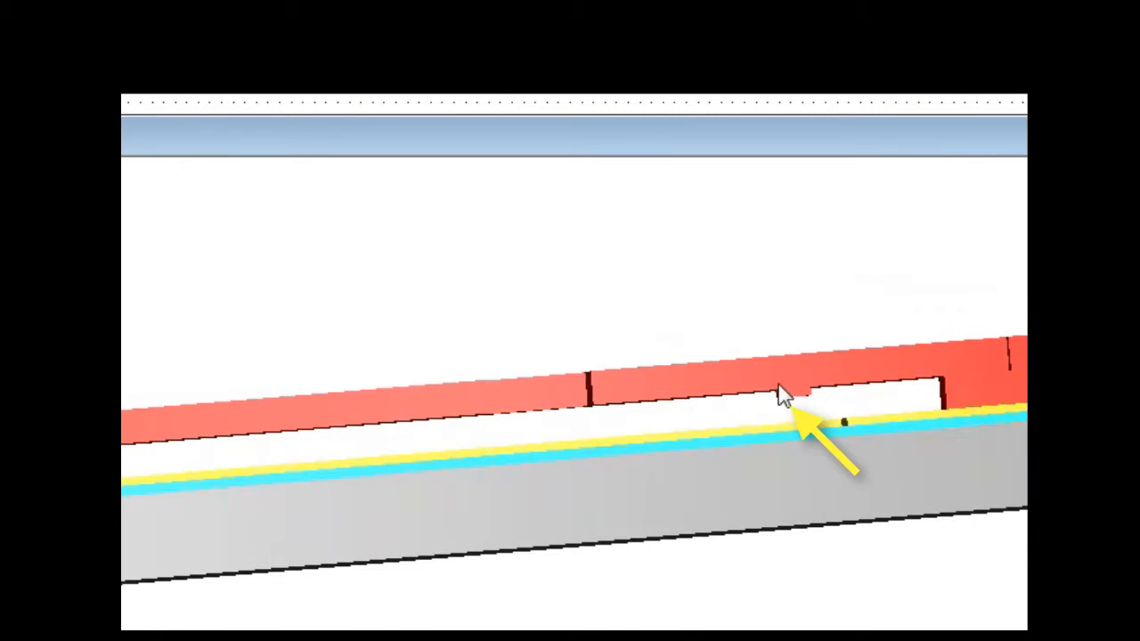
{"action": "left_click_drag", "start_coordinate": [779, 387], "coordinate": [836, 403]}
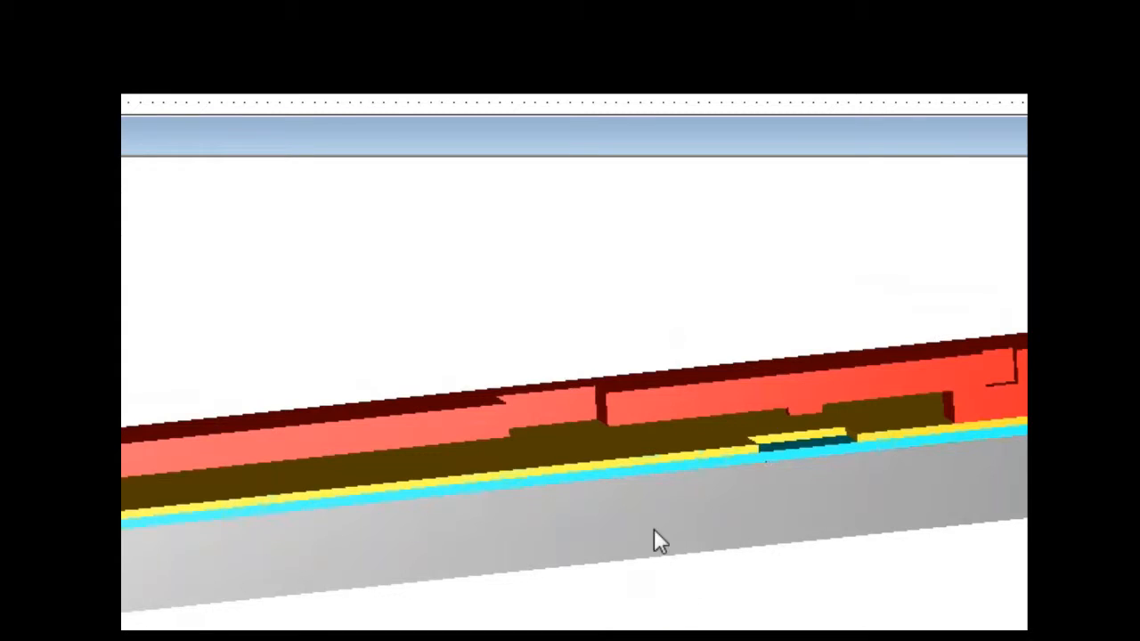
{"action": "left_click_drag", "start_coordinate": [685, 532], "coordinate": [637, 564]}
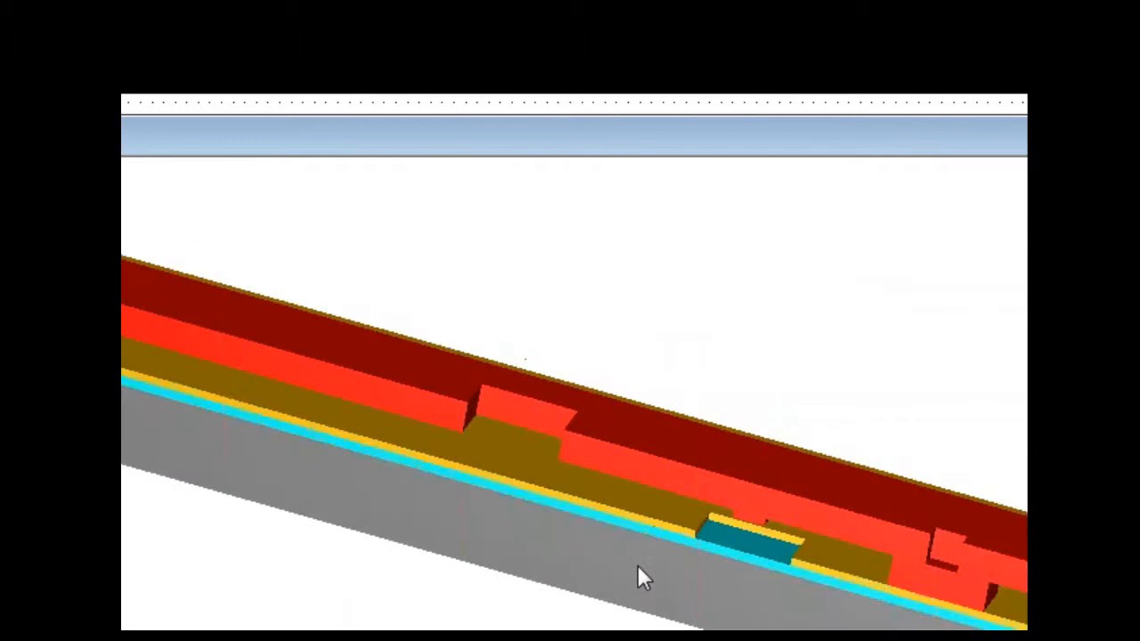
{"action": "mouse_move", "coordinate": [793, 615]}
{"action": "left_mouse_down"}
{"action": "mouse_move", "coordinate": [819, 610]}
{"action": "mouse_move", "coordinate": [811, 604]}
{"action": "left_mouse_up"}
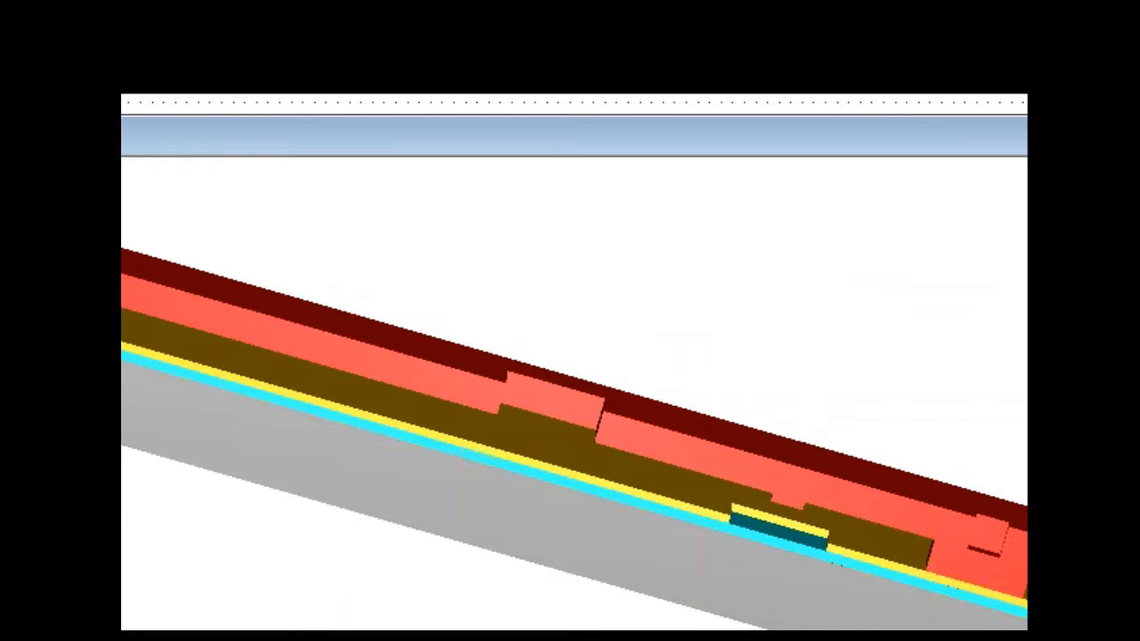
{"action": "left_click_drag", "start_coordinate": [729, 543], "coordinate": [779, 489]}
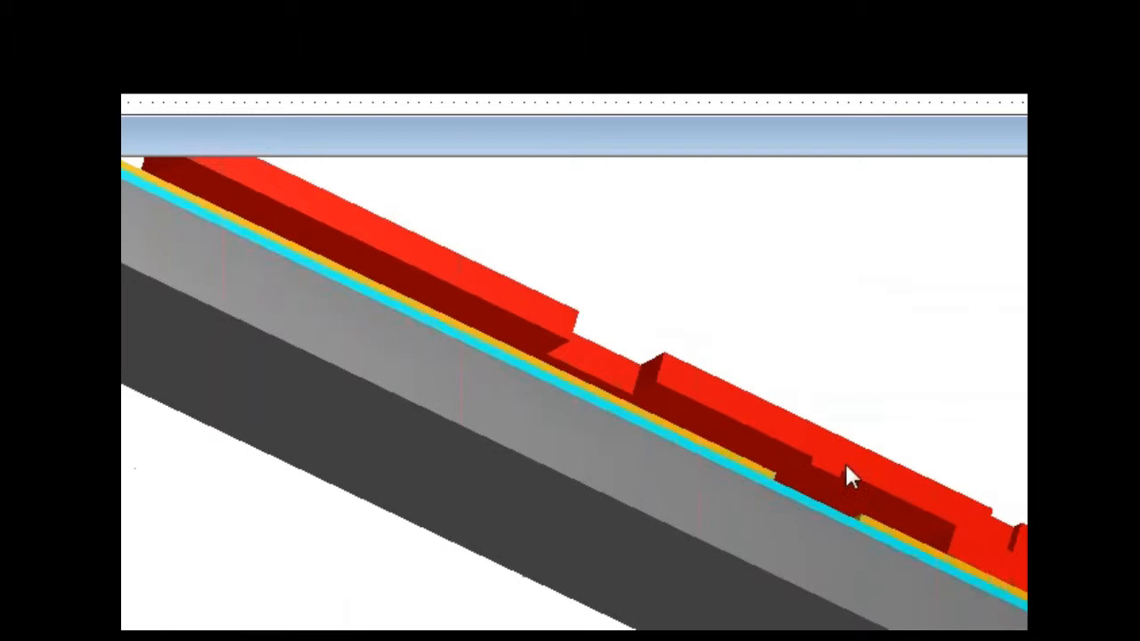
{"action": "left_click_drag", "start_coordinate": [789, 535], "coordinate": [916, 605]}
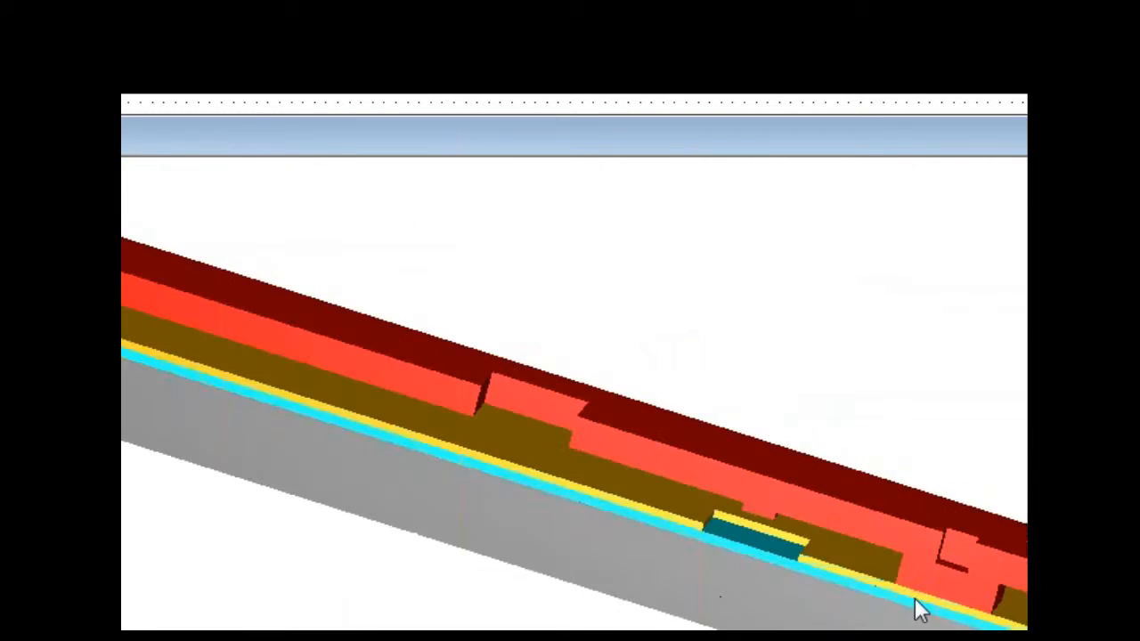
{"action": "left_click_drag", "start_coordinate": [837, 510], "coordinate": [814, 567]}
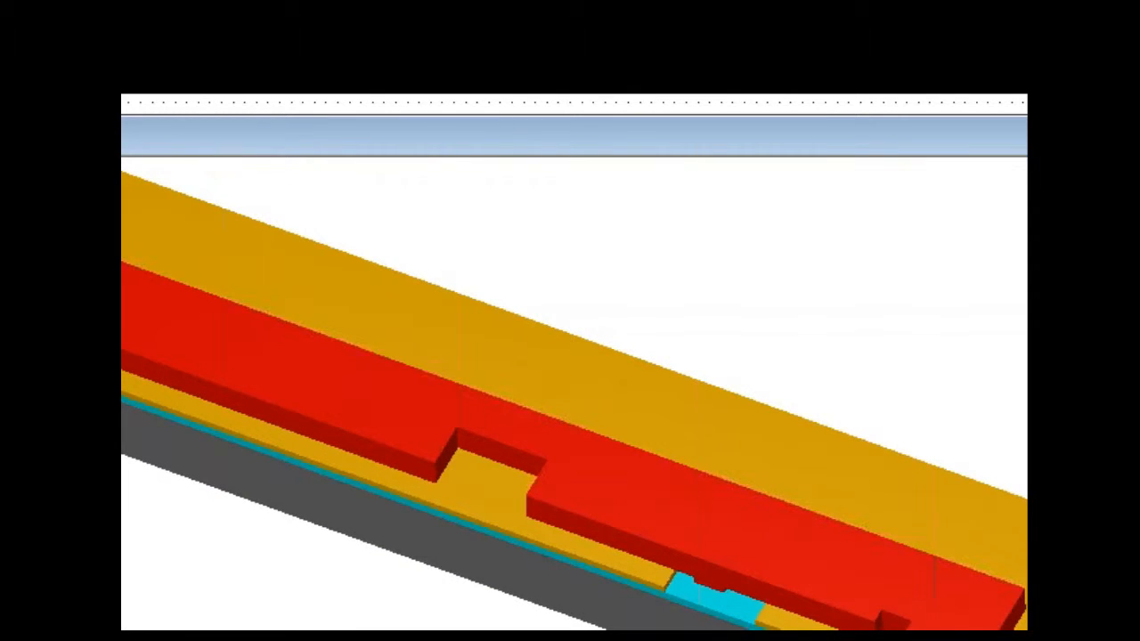
{"action": "left_click_drag", "start_coordinate": [897, 628], "coordinate": [899, 579]}
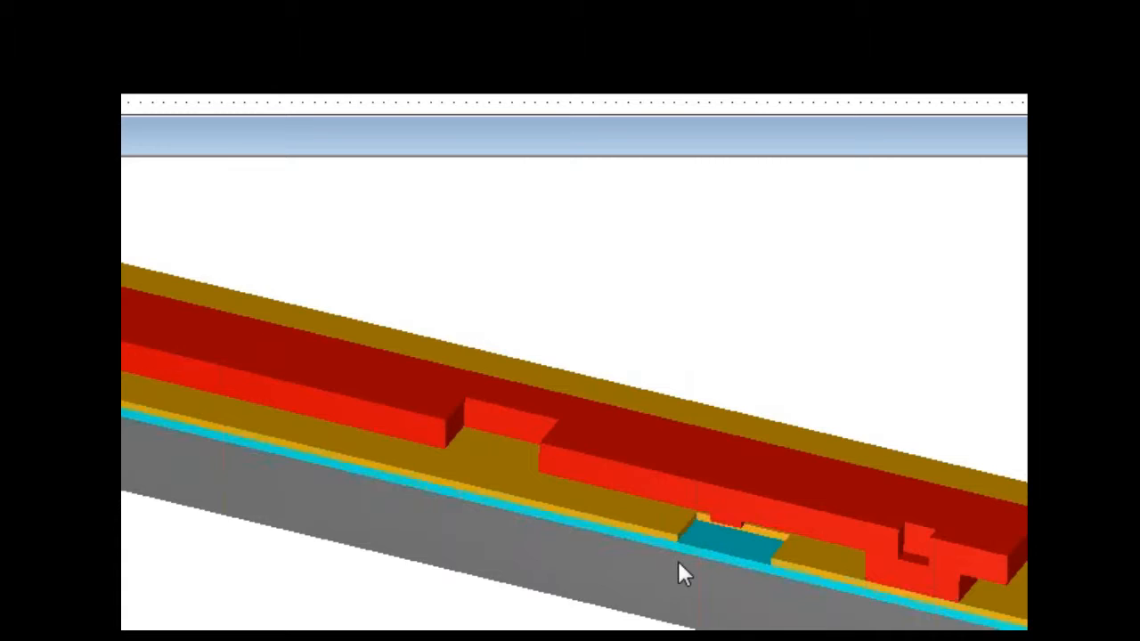
Step: Draw a small square Dimple box inside the Poly1 box, between the Hole1 box and Poly1's right end
{"action": "mouse_move", "coordinate": [678, 560]}
{"action": "left_mouse_down"}
{"action": "mouse_move", "coordinate": [713, 545]}
{"action": "mouse_move", "coordinate": [697, 552]}
{"action": "left_mouse_up"}
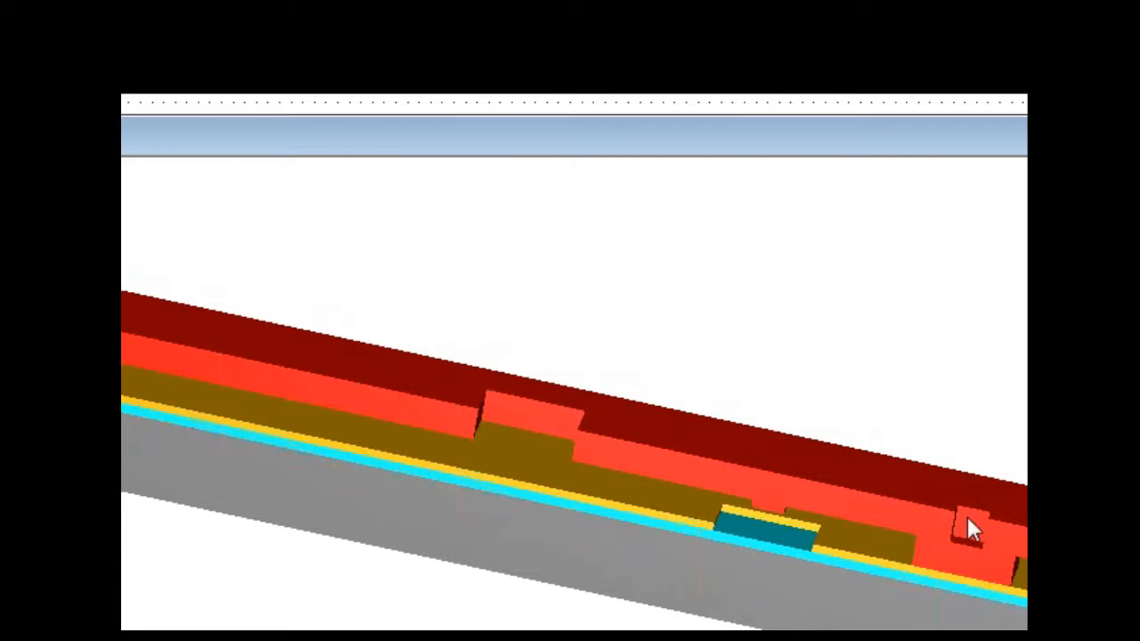
{"action": "left_click_drag", "start_coordinate": [890, 618], "coordinate": [1024, 593]}
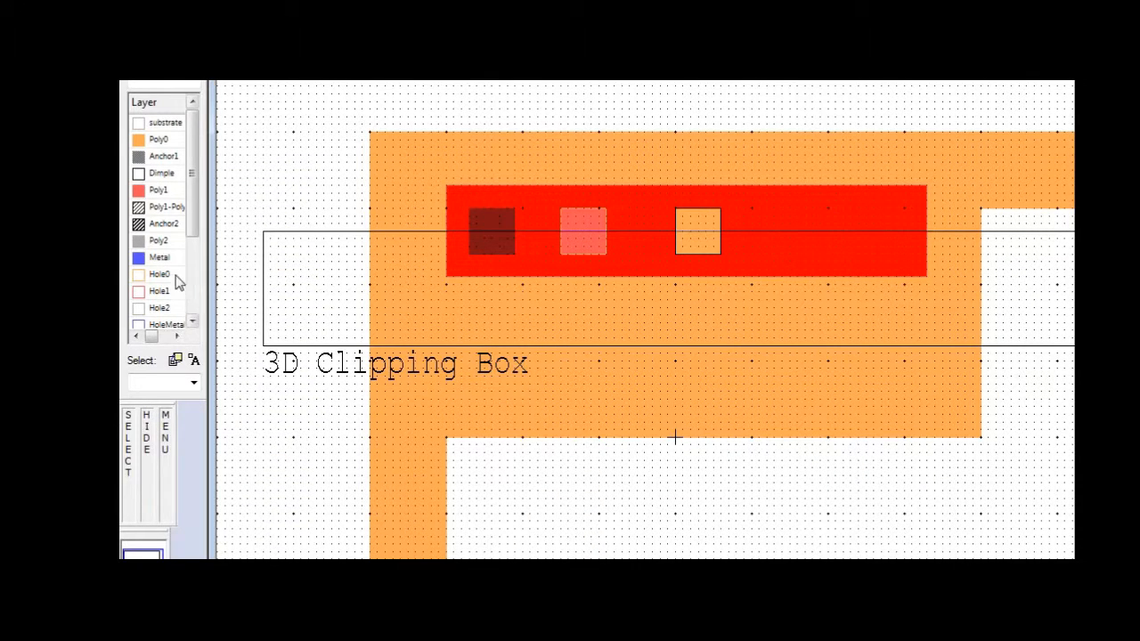
{"action": "left_click", "coordinate": [167, 177]}
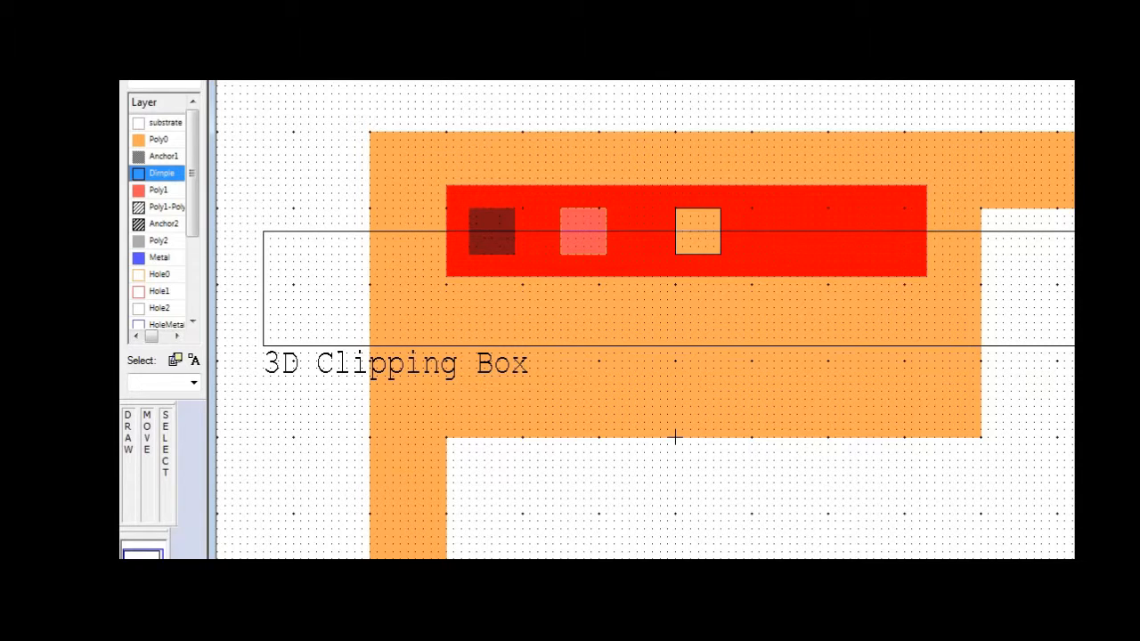
{"action": "left_click_drag", "start_coordinate": [835, 224], "coordinate": [850, 239]}
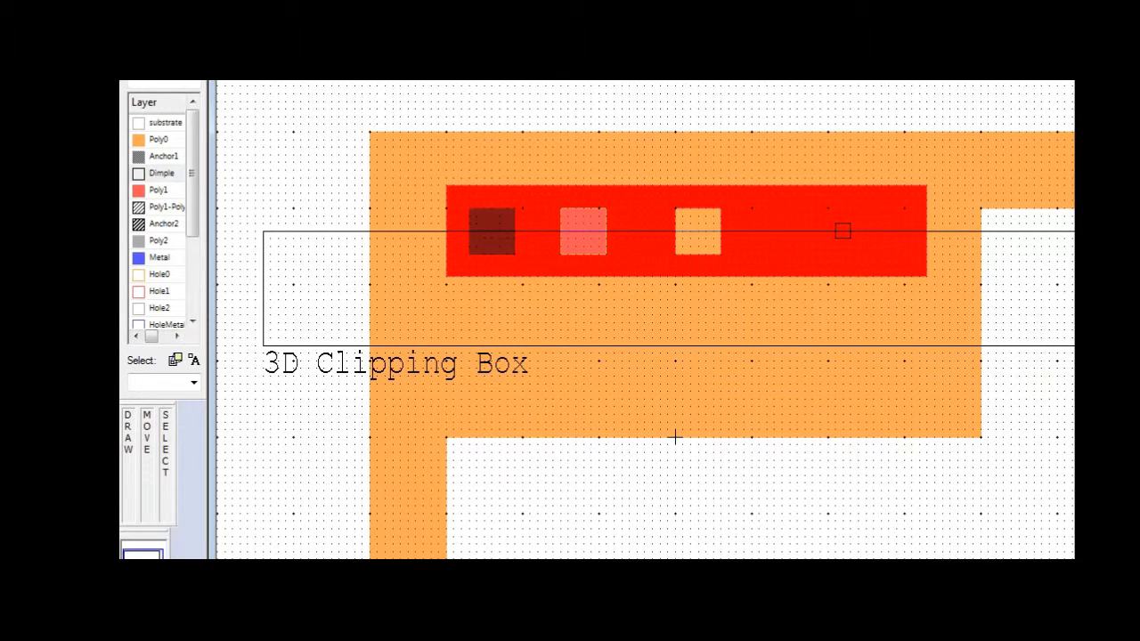
Step: Set a new 3D clipping box whose lower edge cuts through the Anchor1, Hole0, Hole1 and Dimple boxes
{"action": "left_click", "coordinate": [714, 67]}
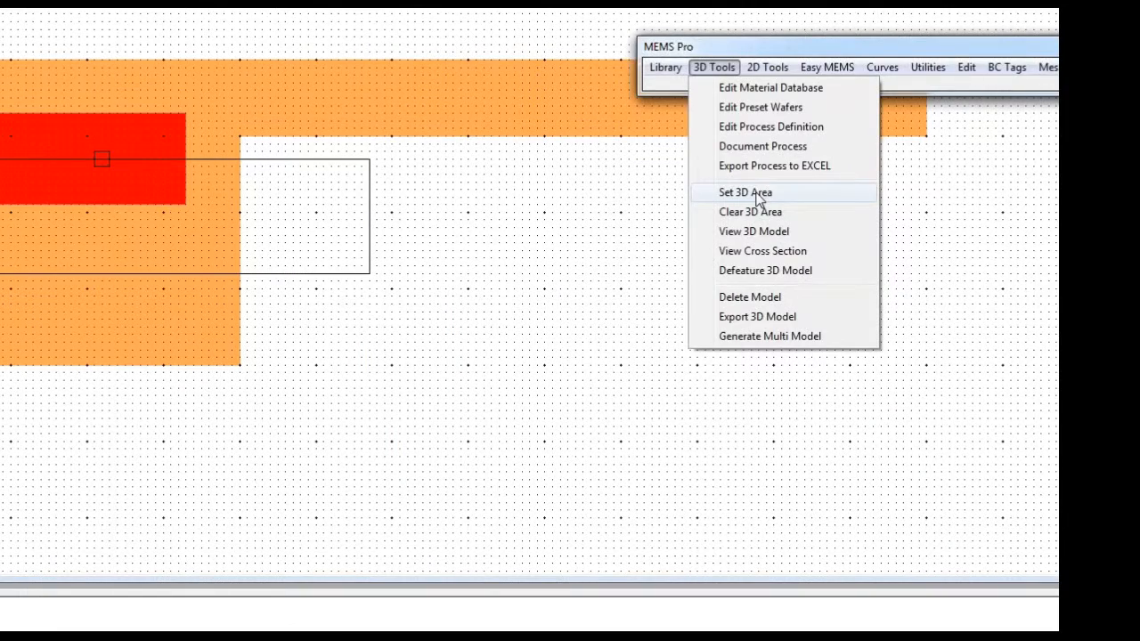
{"action": "left_click", "coordinate": [757, 196]}
{"action": "left_click", "coordinate": [320, 30]}
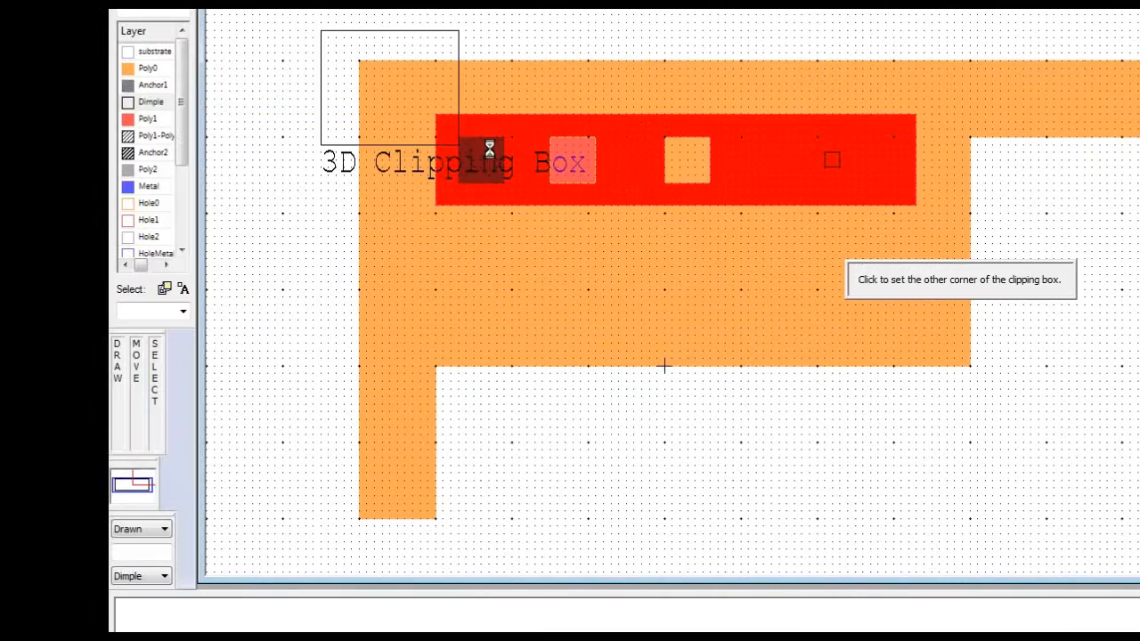
{"action": "left_click", "coordinate": [946, 160]}
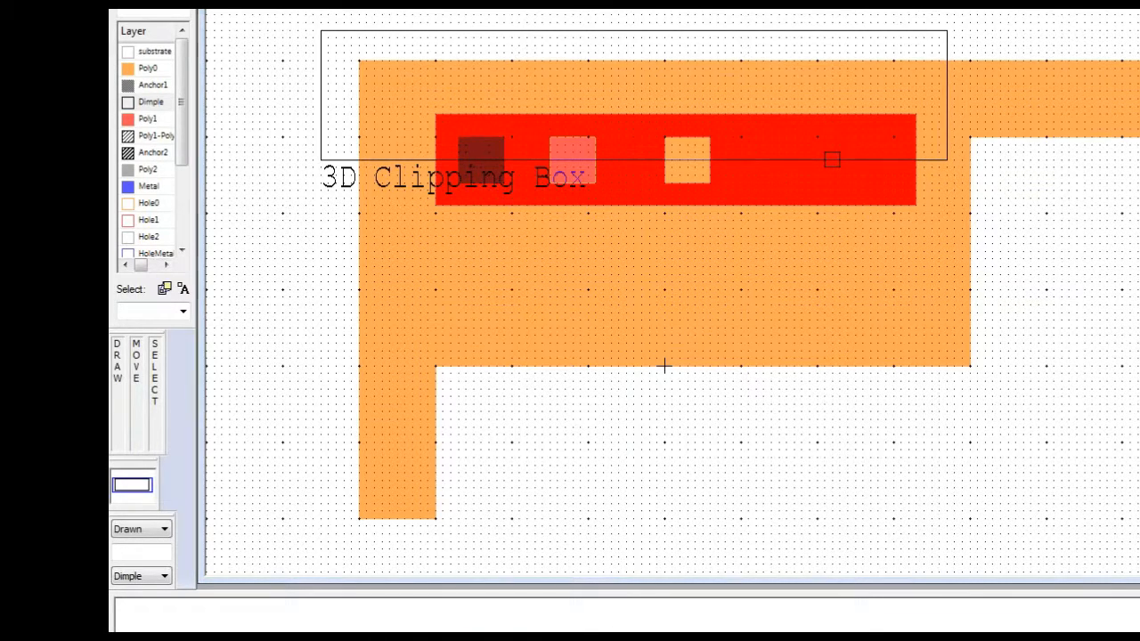
Step: Regenerate the outdated 3D model with the new clipping area and close the modeling log
{"action": "left_click", "coordinate": [682, 101]}
{"action": "left_click", "coordinate": [773, 263]}
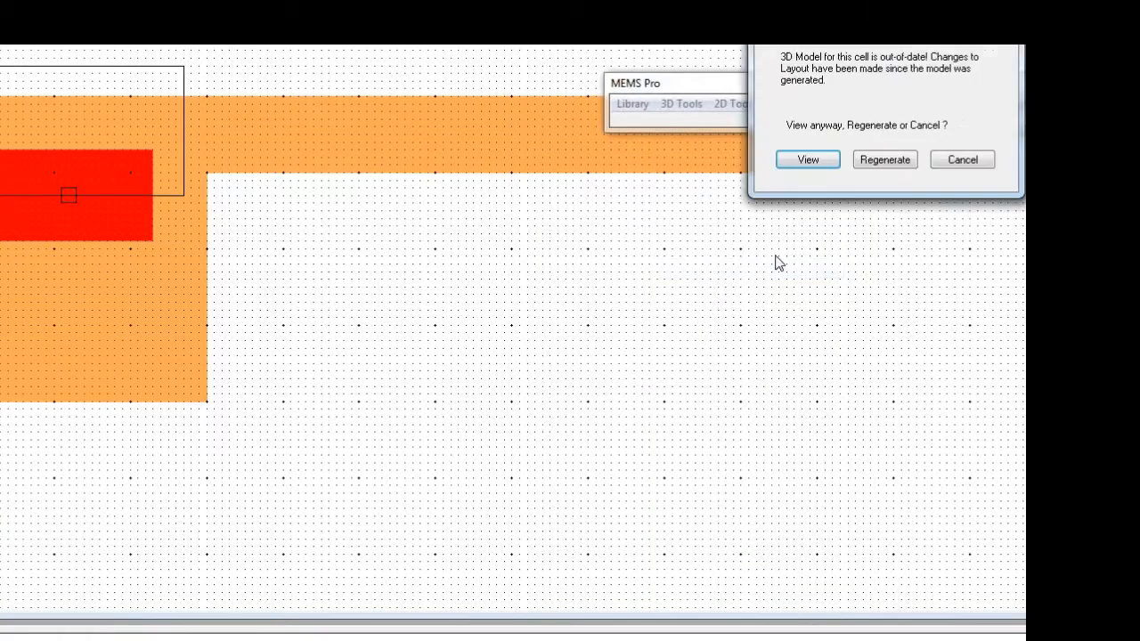
{"action": "left_click", "coordinate": [869, 167]}
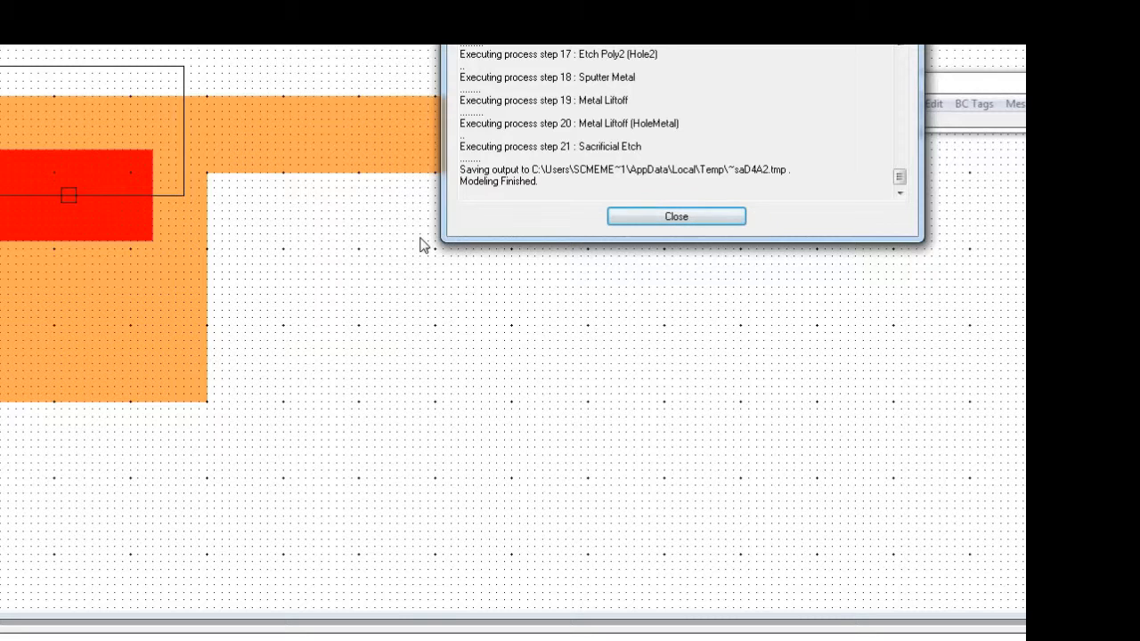
{"action": "left_click", "coordinate": [691, 228]}
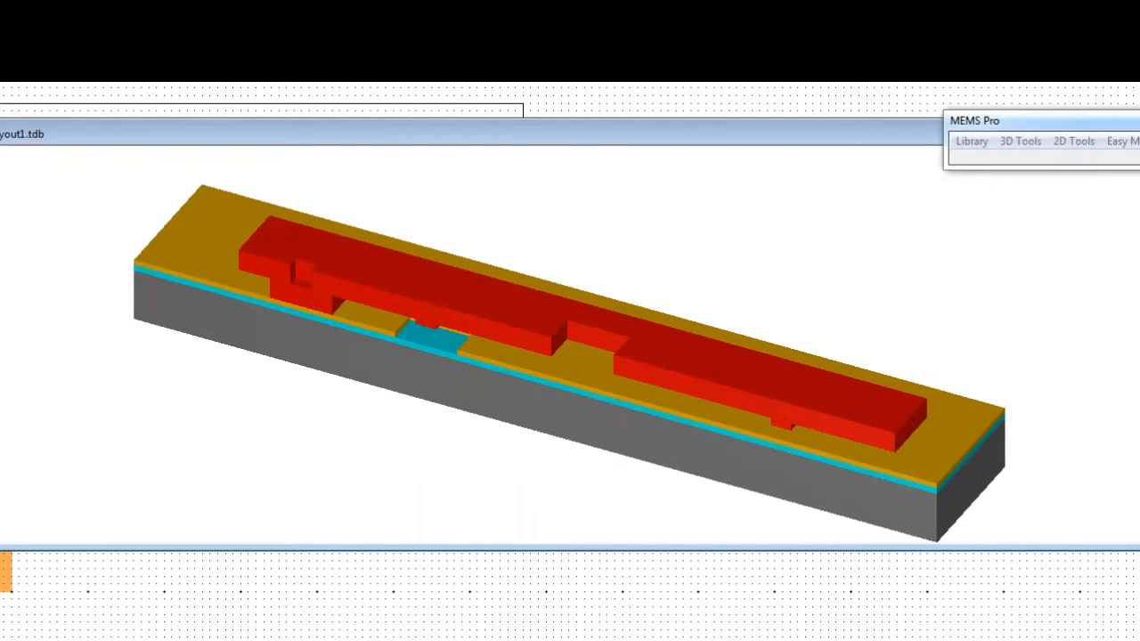
Step: Zoom in and orbit the 3D model's cut side to examine the dimple beneath Poly1 and the hole cuts
{"action": "left_click_drag", "start_coordinate": [741, 457], "coordinate": [806, 394]}
{"action": "scroll", "coordinate": [783, 394], "scroll_direction": "up", "scroll_amount": 3}
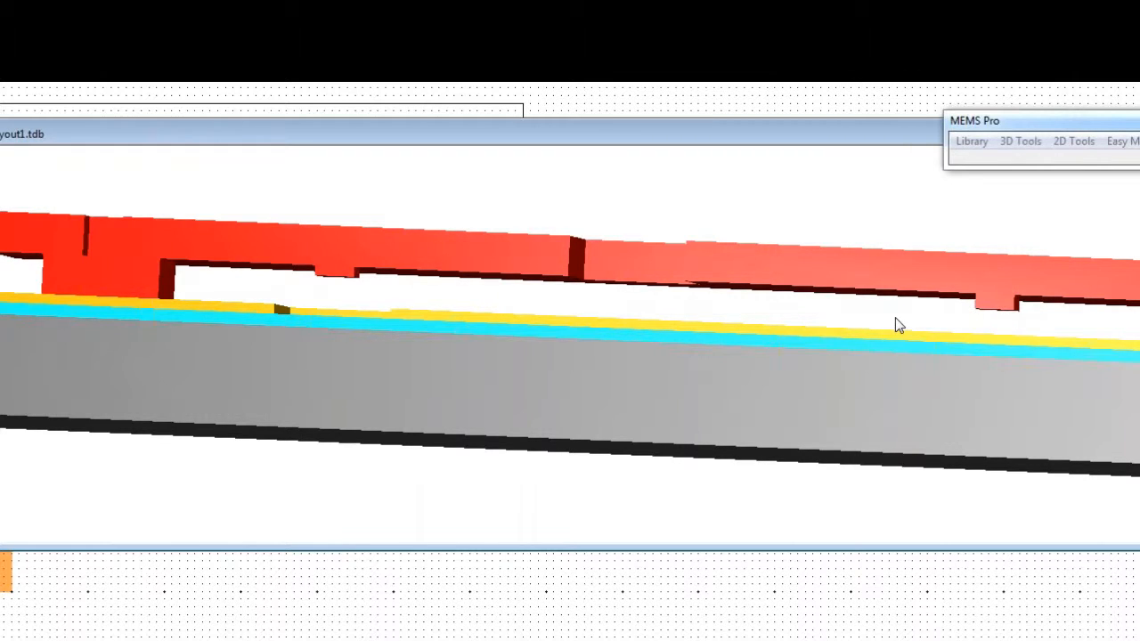
{"action": "mouse_move", "coordinate": [809, 320]}
{"action": "left_mouse_down"}
{"action": "mouse_move", "coordinate": [808, 333]}
{"action": "mouse_move", "coordinate": [852, 345]}
{"action": "mouse_move", "coordinate": [798, 311]}
{"action": "left_mouse_up"}
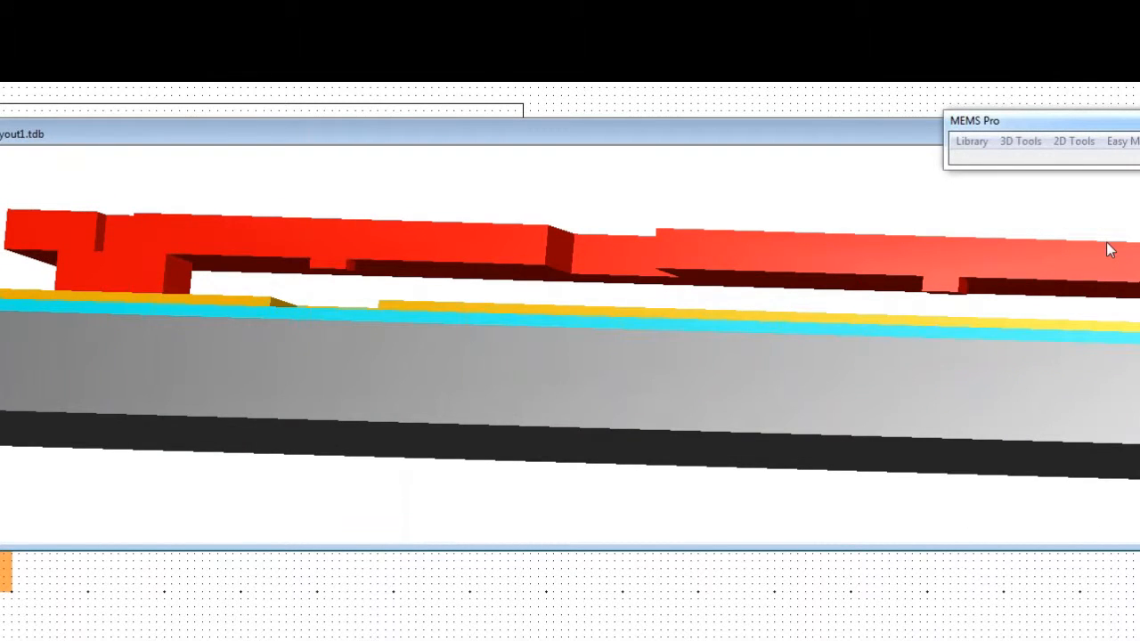
{"action": "left_click_drag", "start_coordinate": [1107, 243], "coordinate": [852, 275]}
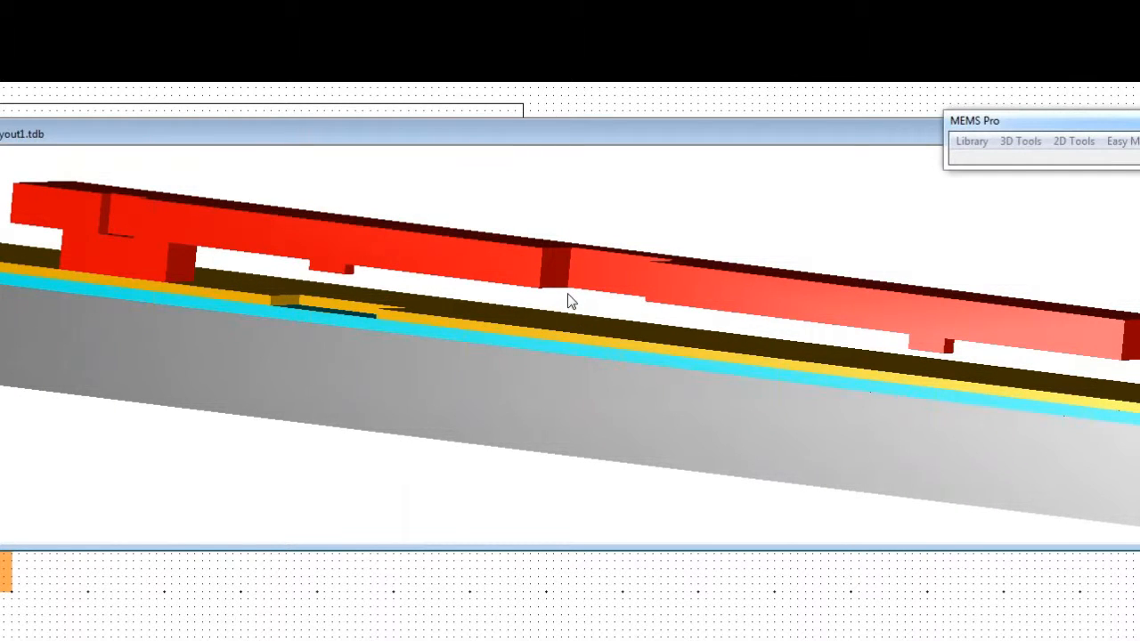
{"action": "mouse_move", "coordinate": [758, 328]}
{"action": "left_mouse_down"}
{"action": "mouse_move", "coordinate": [789, 329]}
{"action": "mouse_move", "coordinate": [770, 345]}
{"action": "mouse_move", "coordinate": [773, 270]}
{"action": "mouse_move", "coordinate": [753, 333]}
{"action": "left_mouse_up"}
{"action": "left_click_drag", "start_coordinate": [696, 414], "coordinate": [725, 407]}
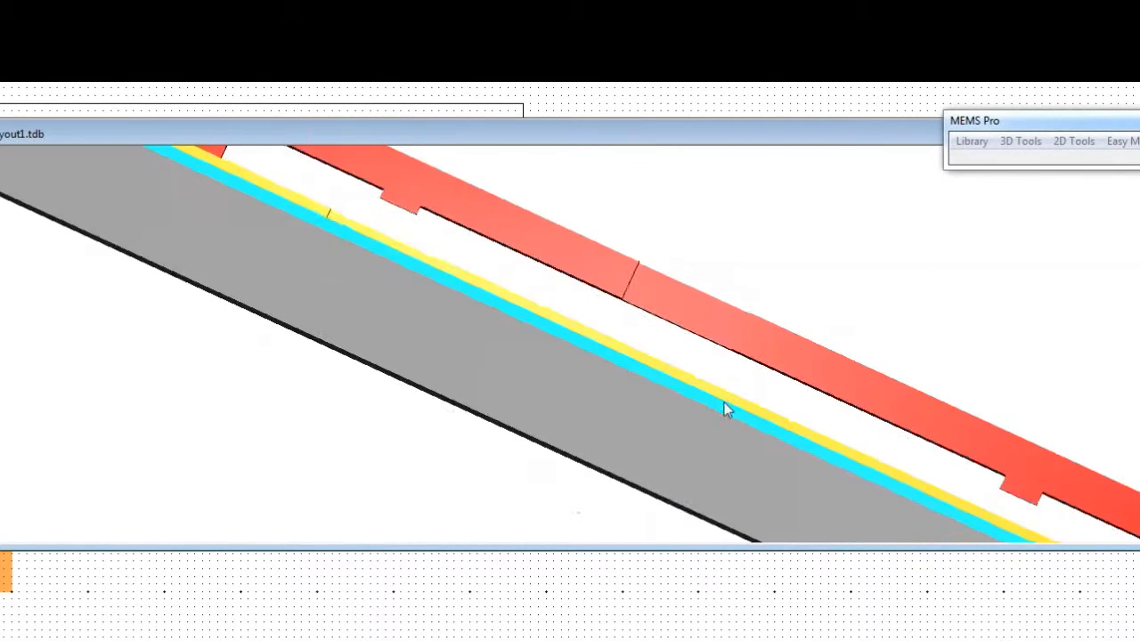
{"action": "left_click_drag", "start_coordinate": [848, 435], "coordinate": [809, 468]}
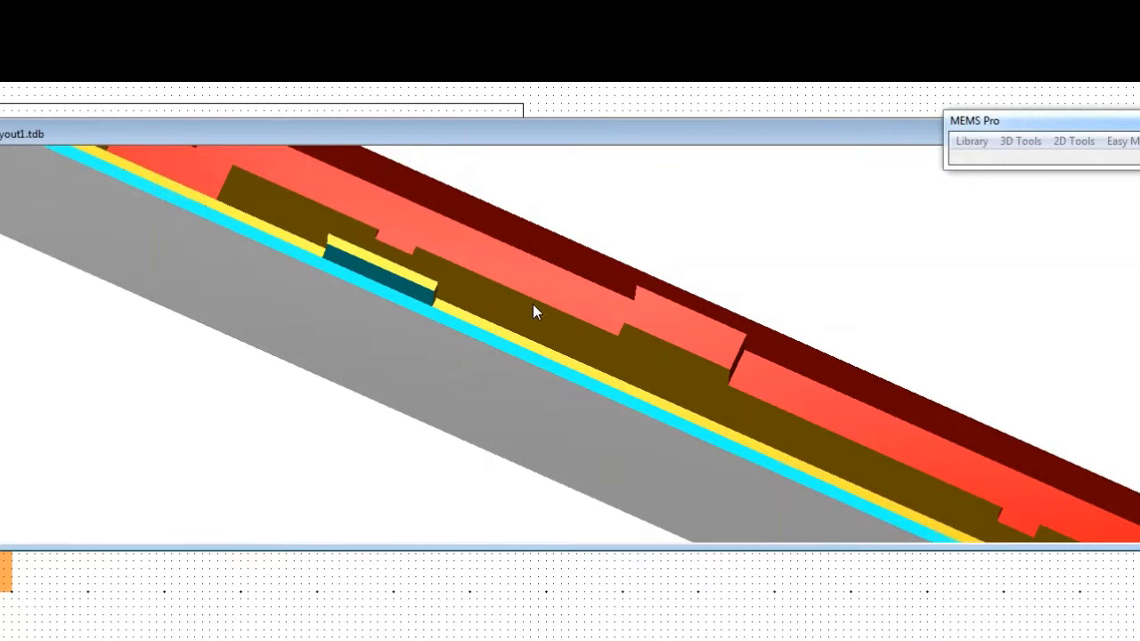
{"action": "left_click_drag", "start_coordinate": [559, 295], "coordinate": [536, 294]}
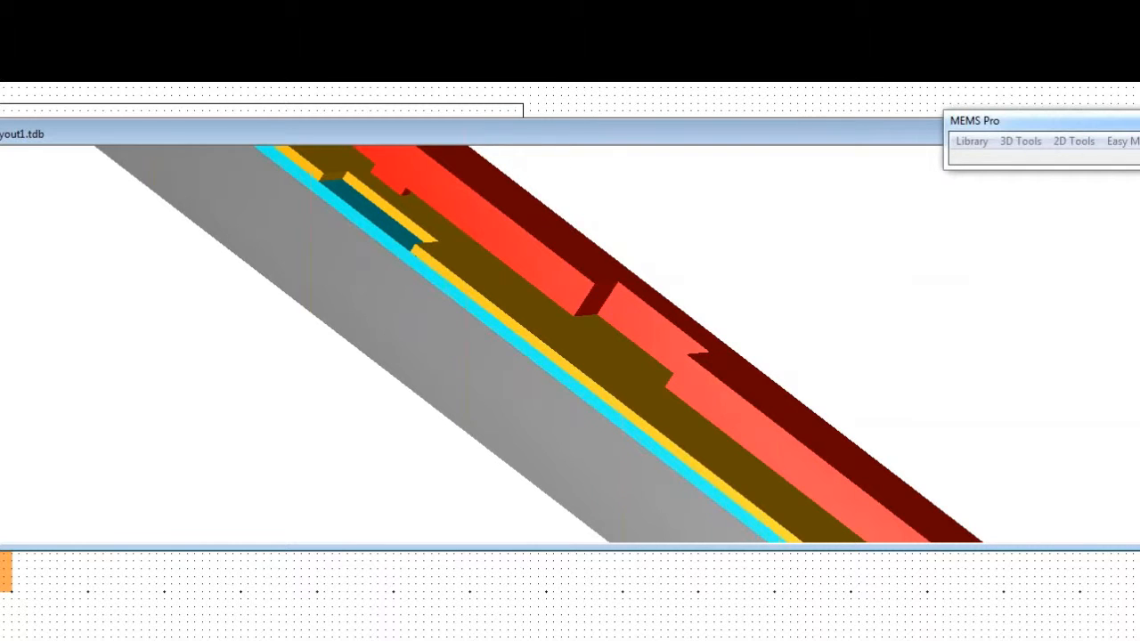
{"action": "middle_click_drag", "start_coordinate": [633, 342], "coordinate": [729, 146]}
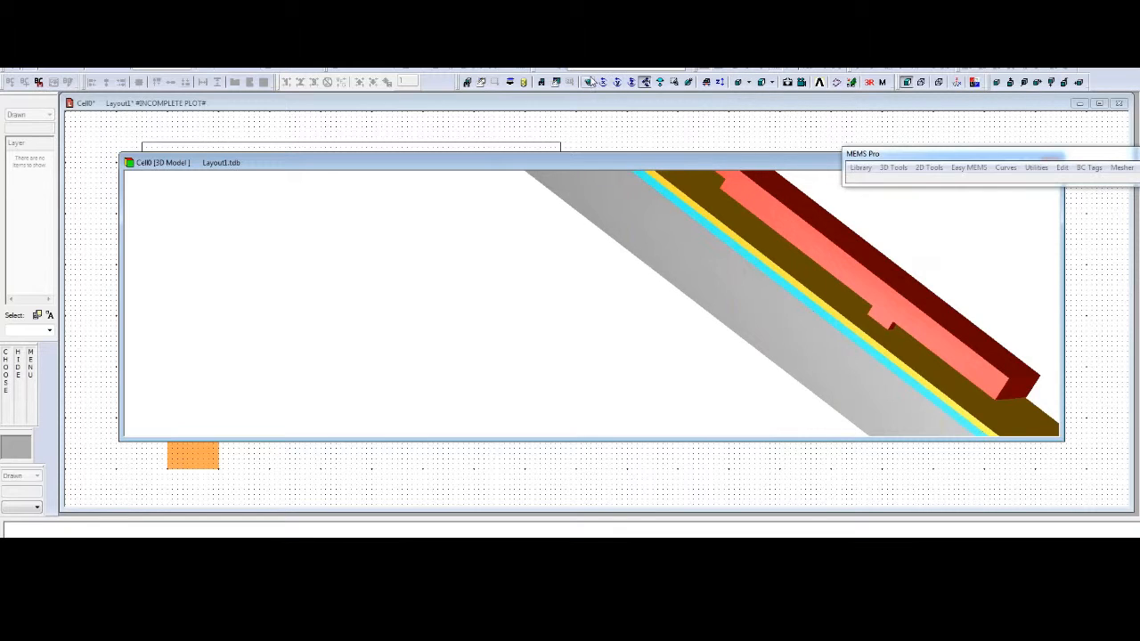
Step: Orbit the model to examine the gap between Poly1 and Poly0, moving the 3D model window and MEMS Pro toolbar apart
{"action": "left_click", "coordinate": [588, 82]}
{"action": "left_click_drag", "start_coordinate": [852, 363], "coordinate": [860, 354]}
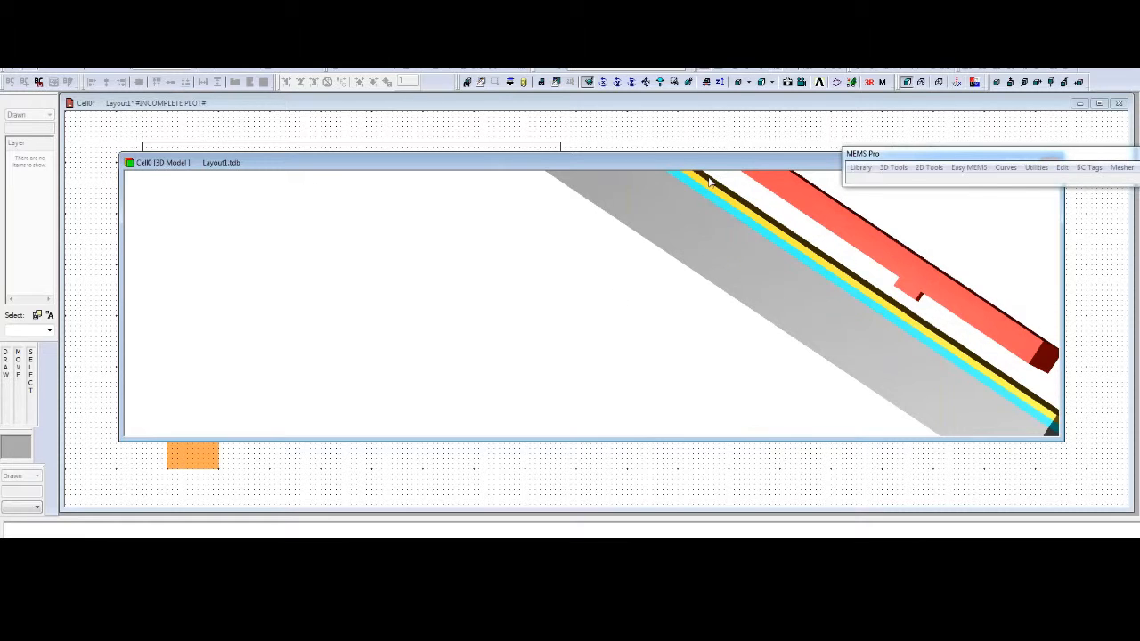
{"action": "scroll", "coordinate": [706, 172], "scroll_direction": "up", "scroll_amount": 1}
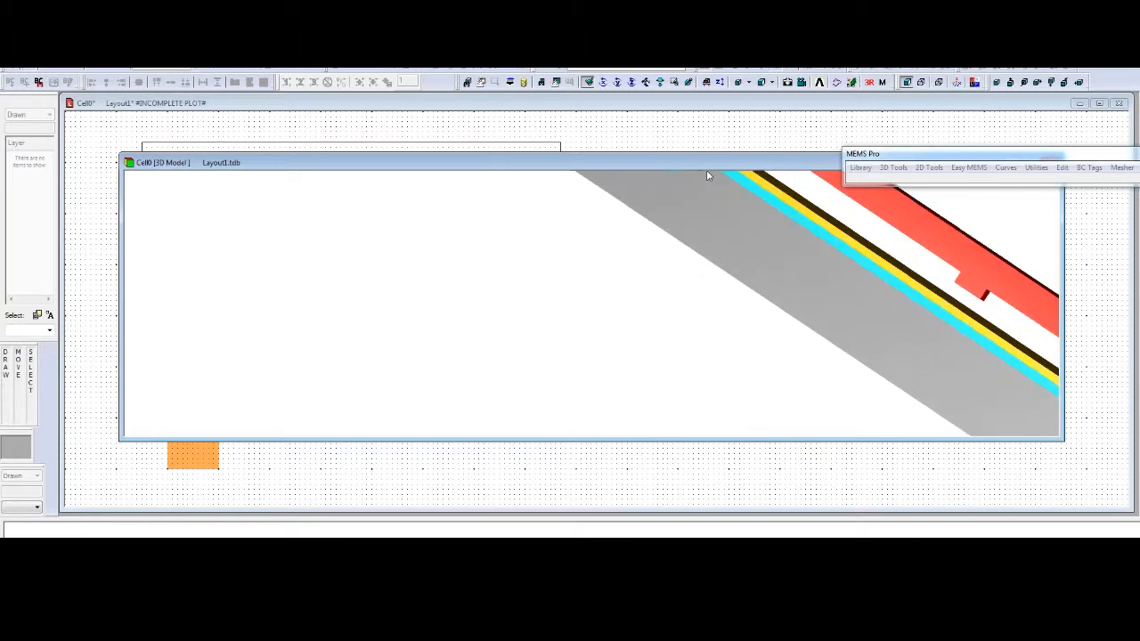
{"action": "left_click_drag", "start_coordinate": [707, 163], "coordinate": [572, 112]}
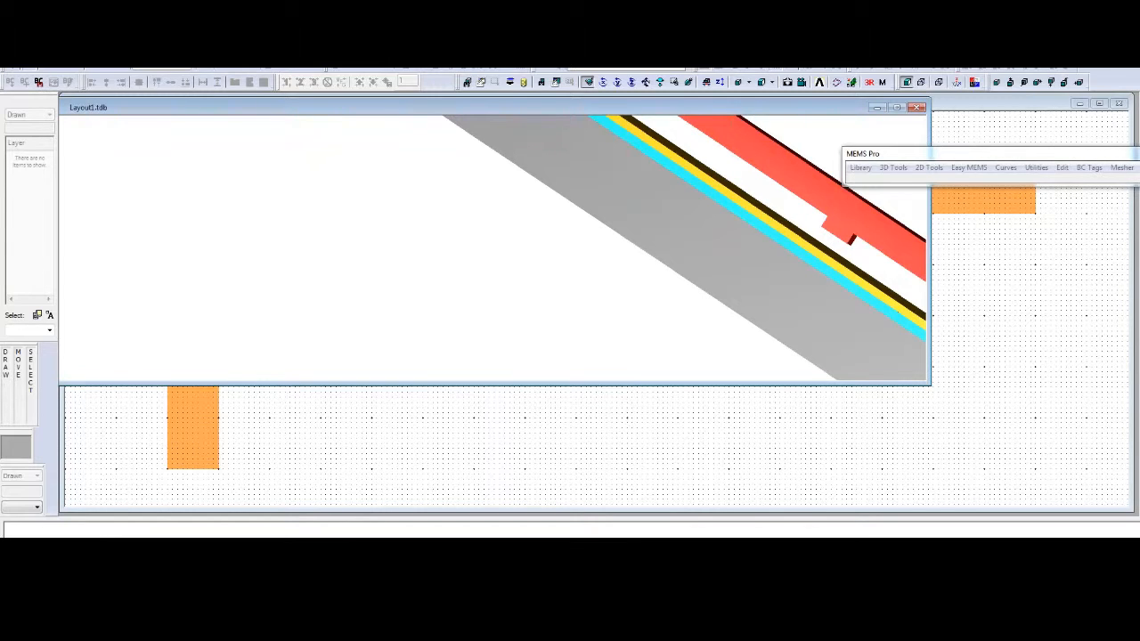
{"action": "left_click_drag", "start_coordinate": [984, 156], "coordinate": [987, 73]}
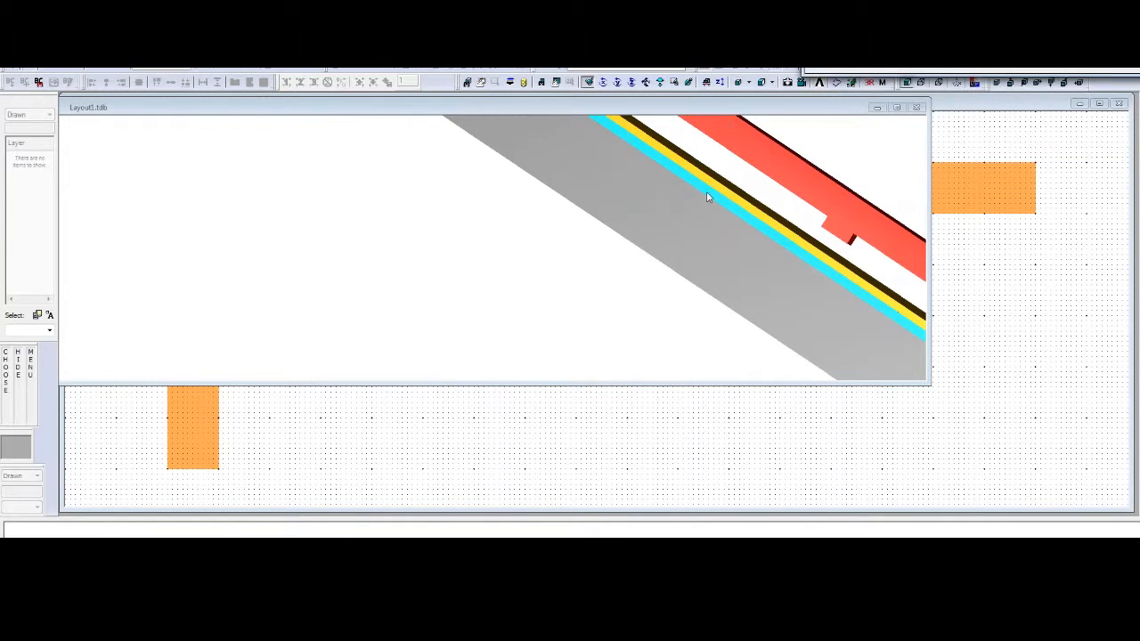
{"action": "mouse_move", "coordinate": [658, 149]}
{"action": "left_mouse_down"}
{"action": "mouse_move", "coordinate": [620, 178]}
{"action": "mouse_move", "coordinate": [661, 142]}
{"action": "left_mouse_up"}
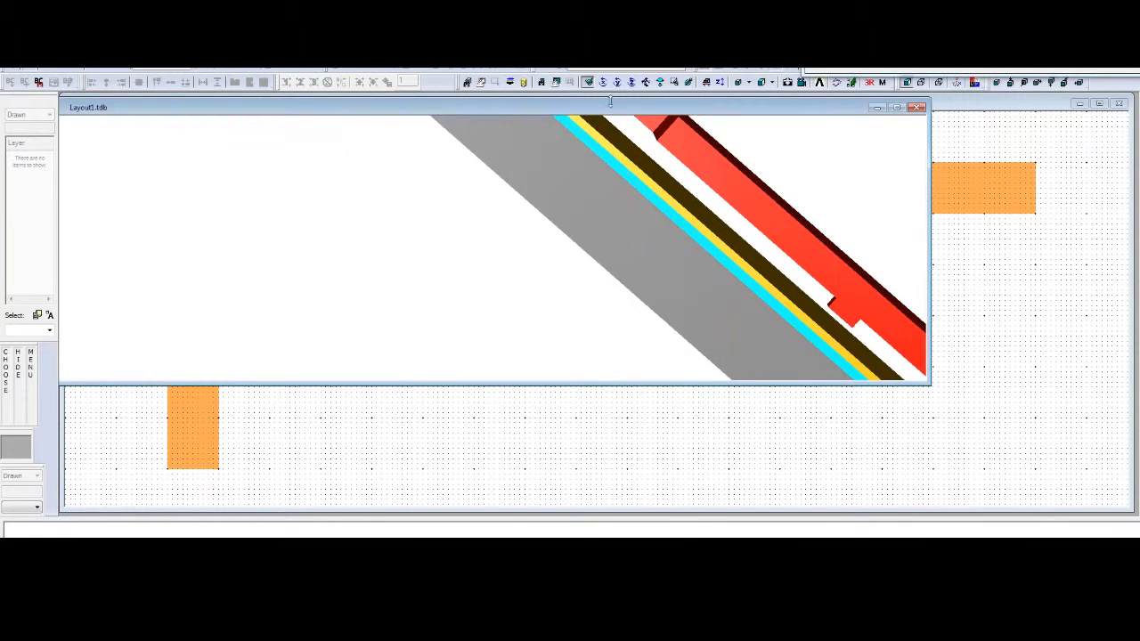
{"action": "left_click_drag", "start_coordinate": [610, 109], "coordinate": [691, 114]}
{"action": "left_click_drag", "start_coordinate": [852, 255], "coordinate": [700, 415]}
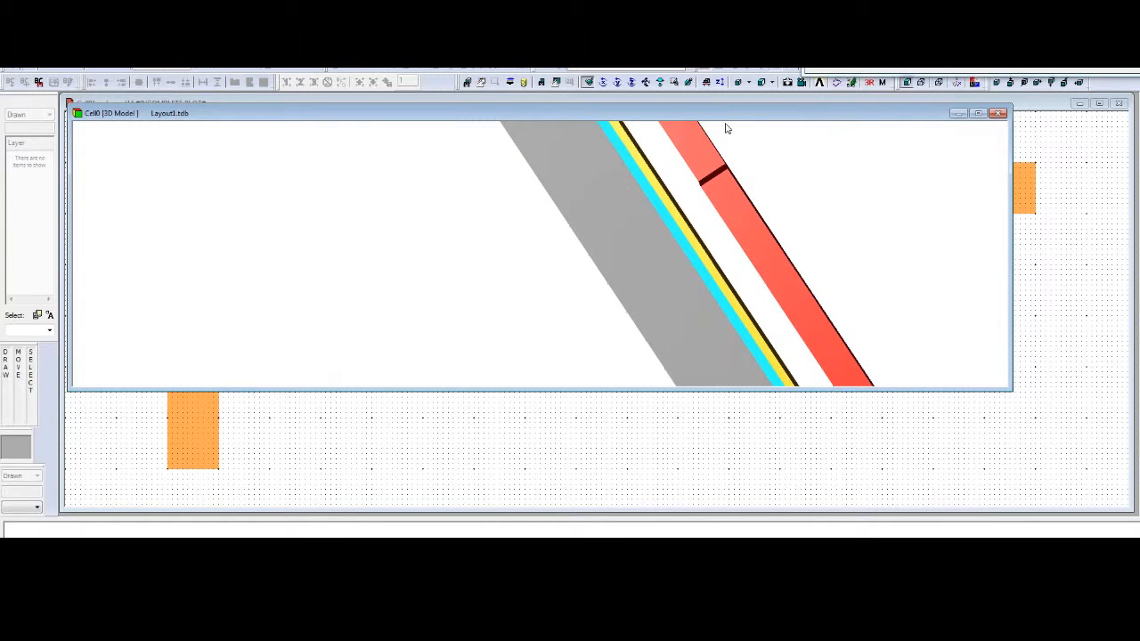
Step: Return the 3D model to its isometric view, zoom out to the whole structure and orbit to examine its side profile
{"action": "left_click", "coordinate": [742, 82]}
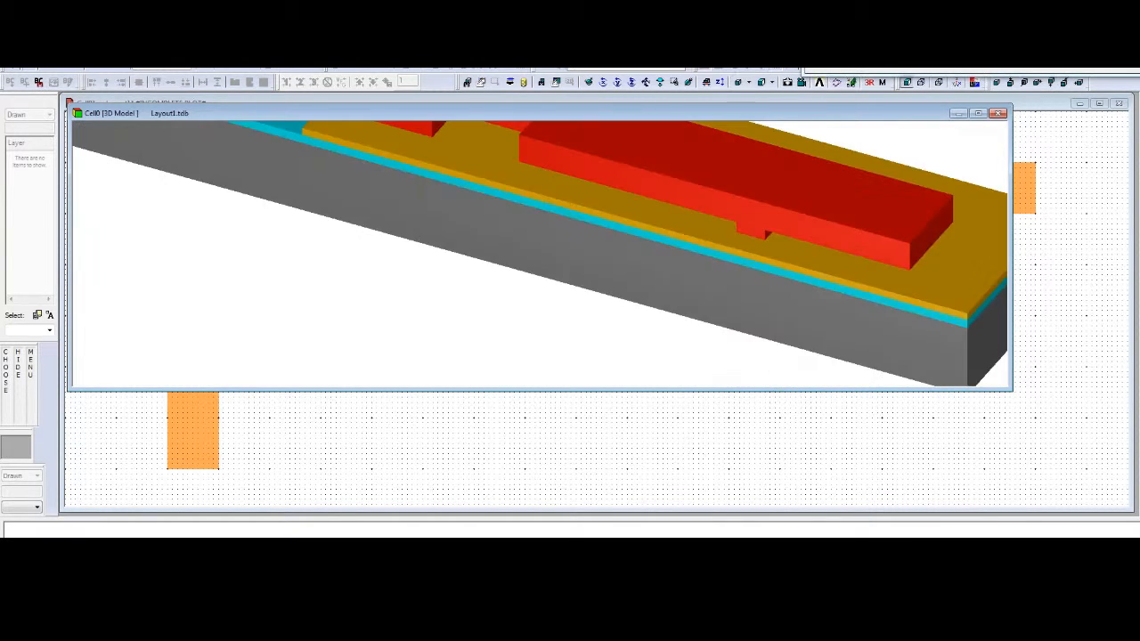
{"action": "scroll", "coordinate": [623, 253], "scroll_direction": "down", "scroll_amount": 5}
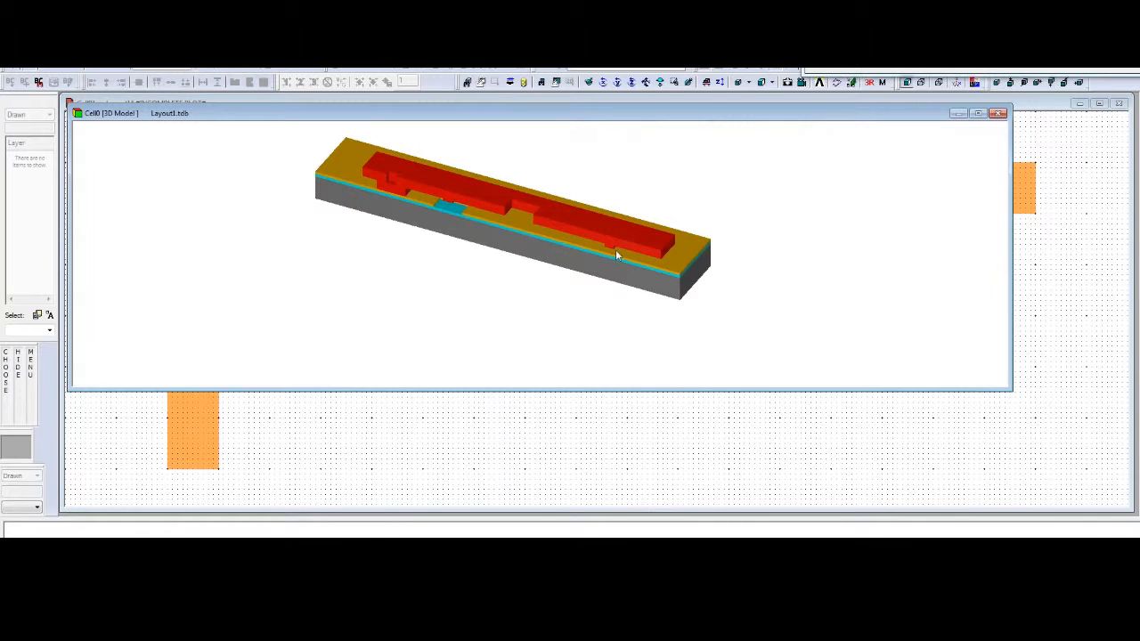
{"action": "left_click", "coordinate": [587, 82]}
{"action": "left_click_drag", "start_coordinate": [572, 276], "coordinate": [585, 258]}
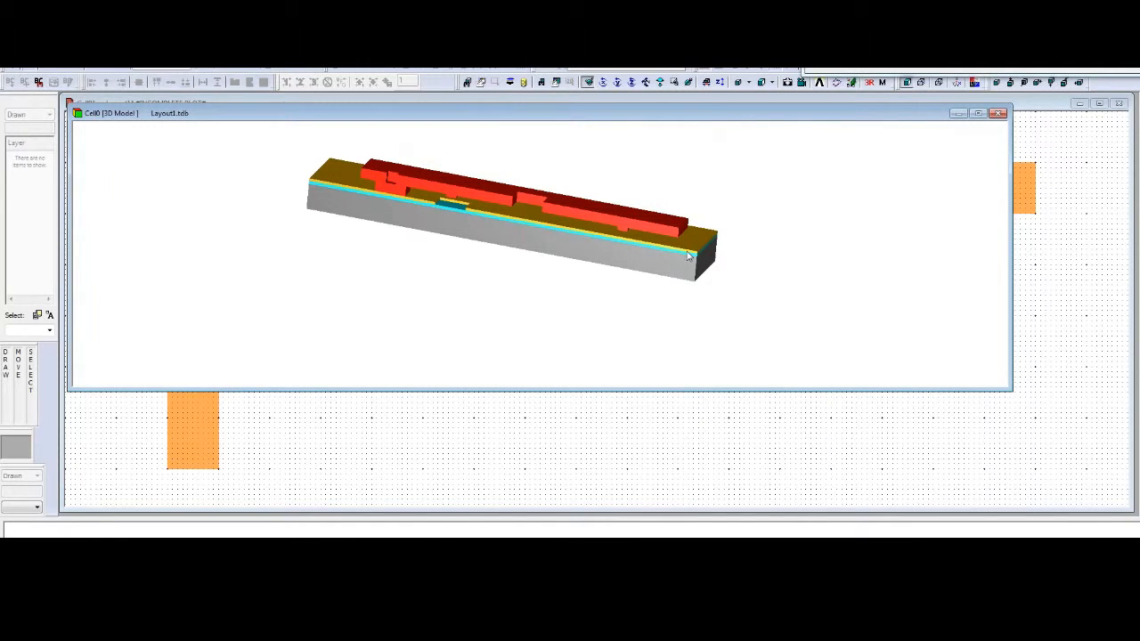
{"action": "left_click_drag", "start_coordinate": [688, 256], "coordinate": [694, 122]}
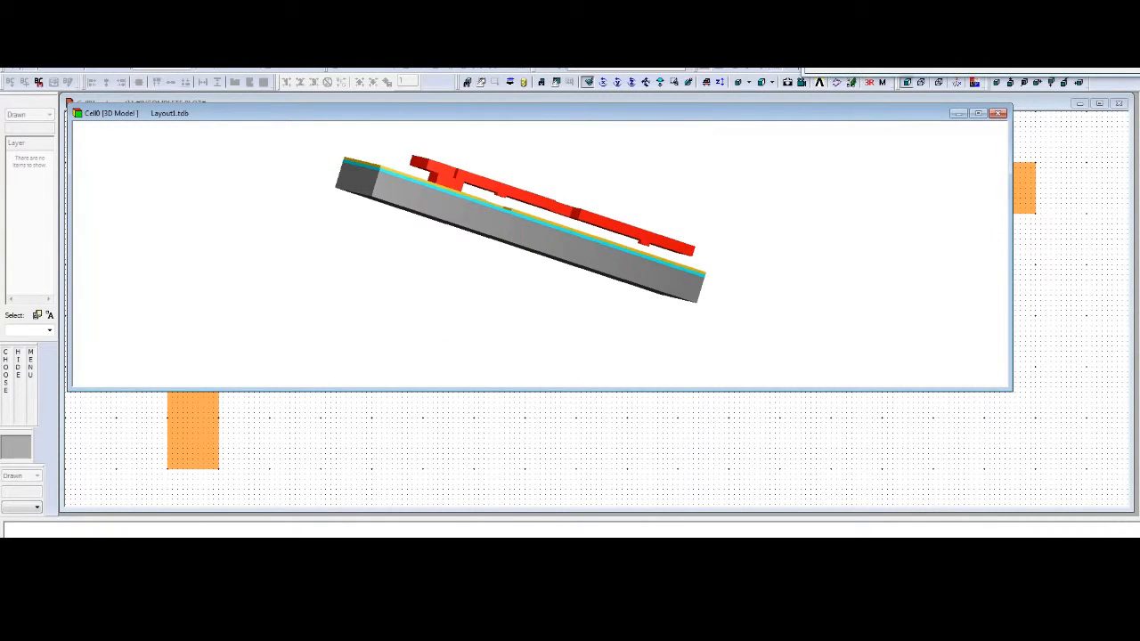
Step: Try to open the Library Palette while the 3D model window is active
{"action": "left_click", "coordinate": [820, 61]}
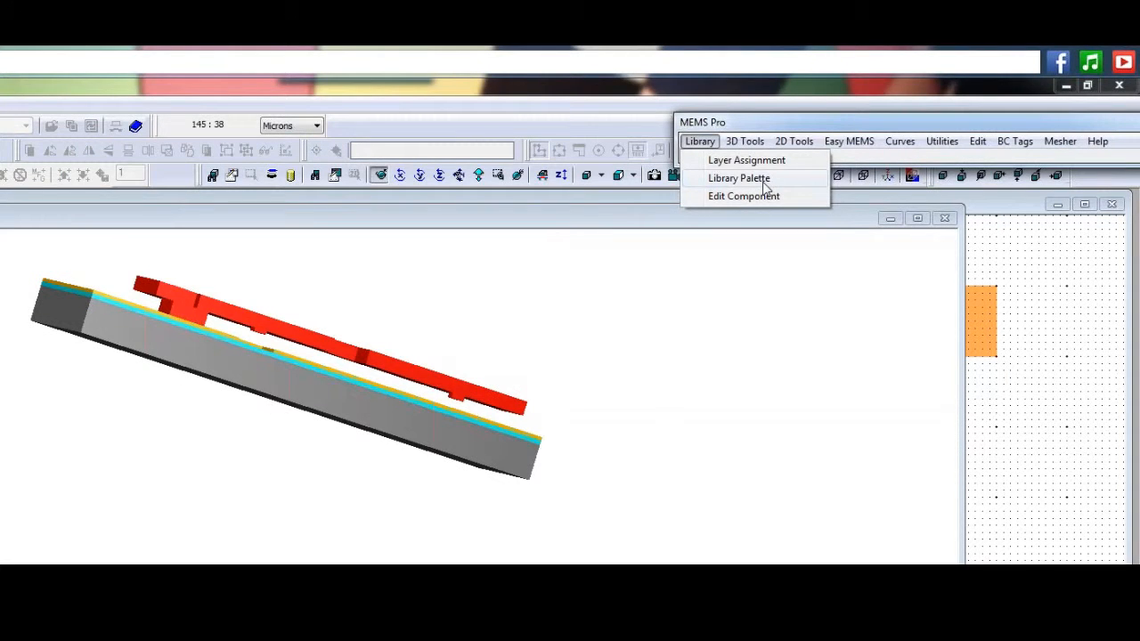
{"action": "left_click", "coordinate": [765, 178]}
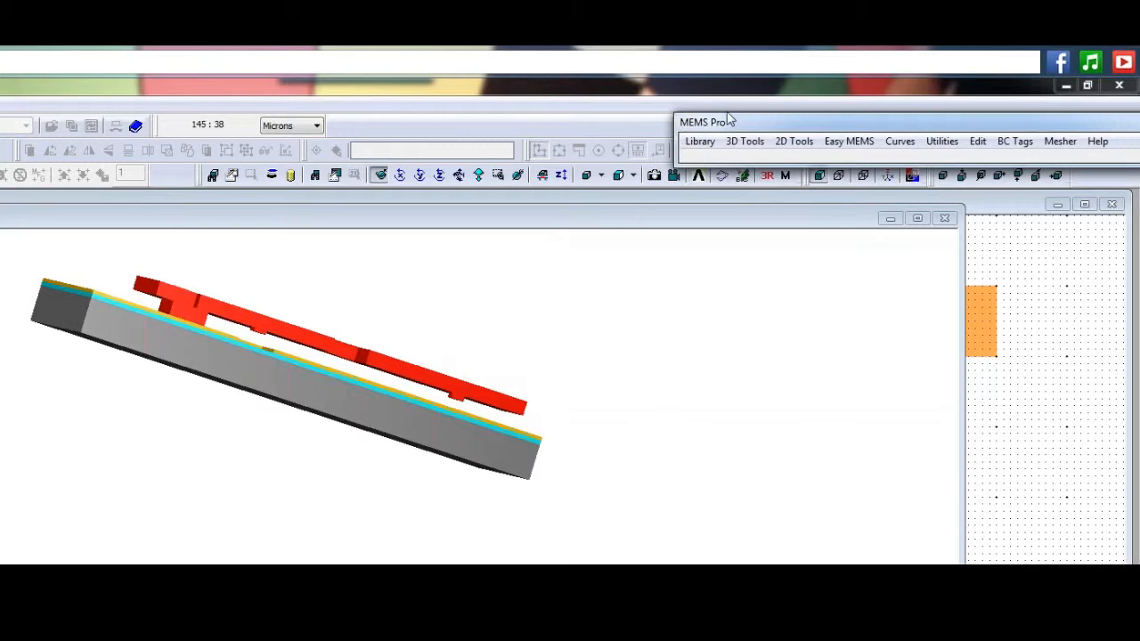
{"action": "left_click", "coordinate": [699, 140]}
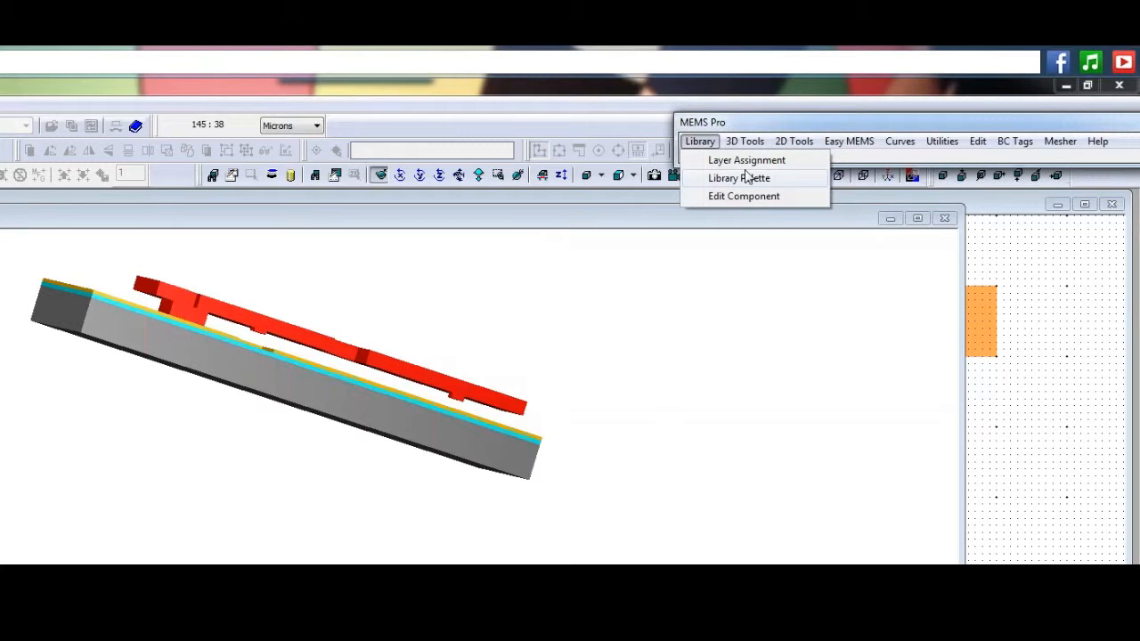
{"action": "left_click", "coordinate": [748, 181]}
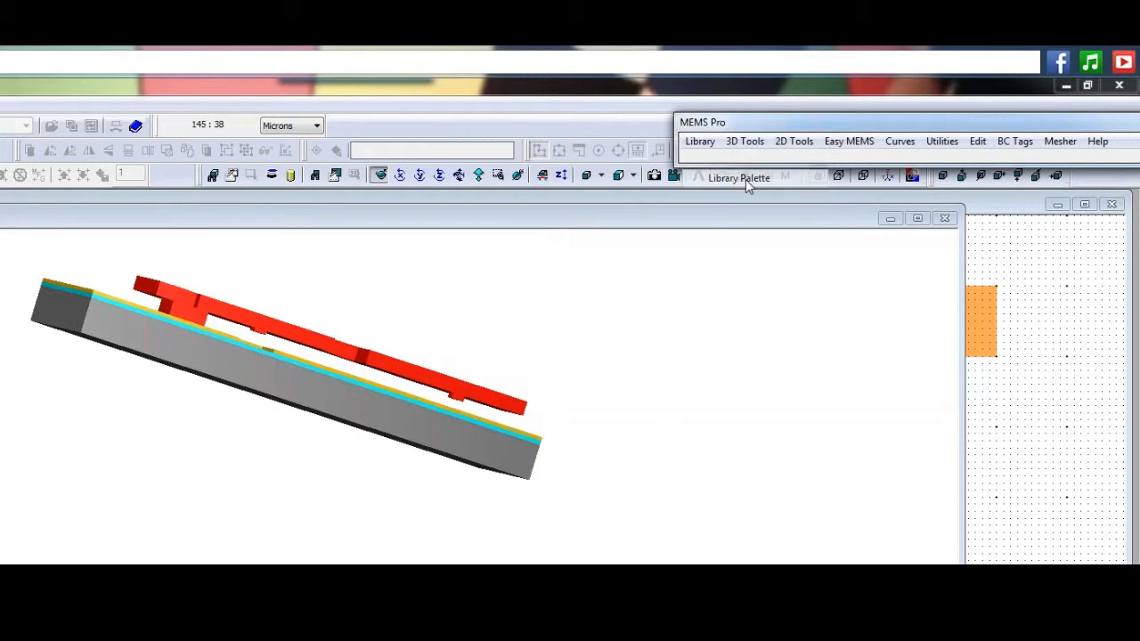
{"action": "left_click", "coordinate": [700, 142]}
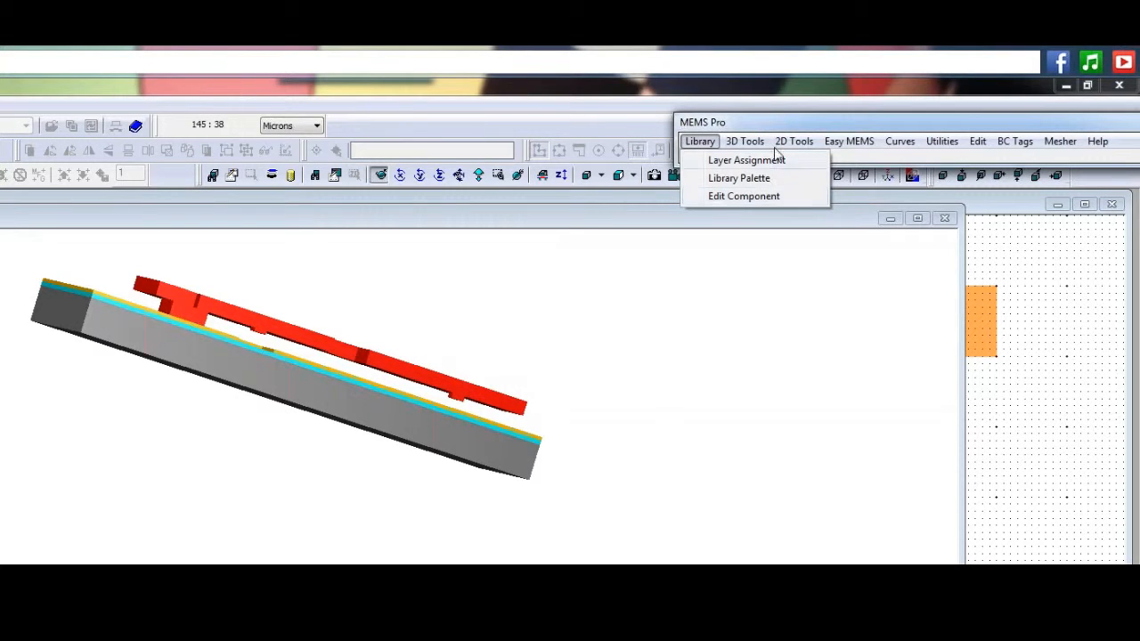
{"action": "left_click", "coordinate": [571, 262]}
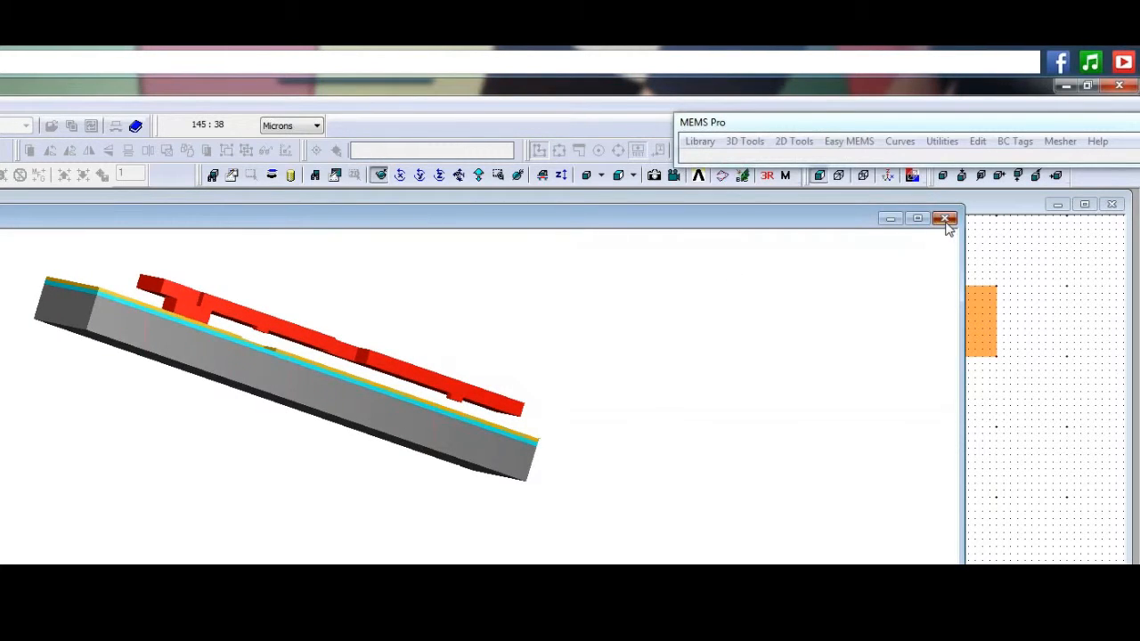
Step: Close the 3D model window and open the Library Palette from the layout
{"action": "left_click", "coordinate": [944, 219]}
{"action": "left_click", "coordinate": [699, 141]}
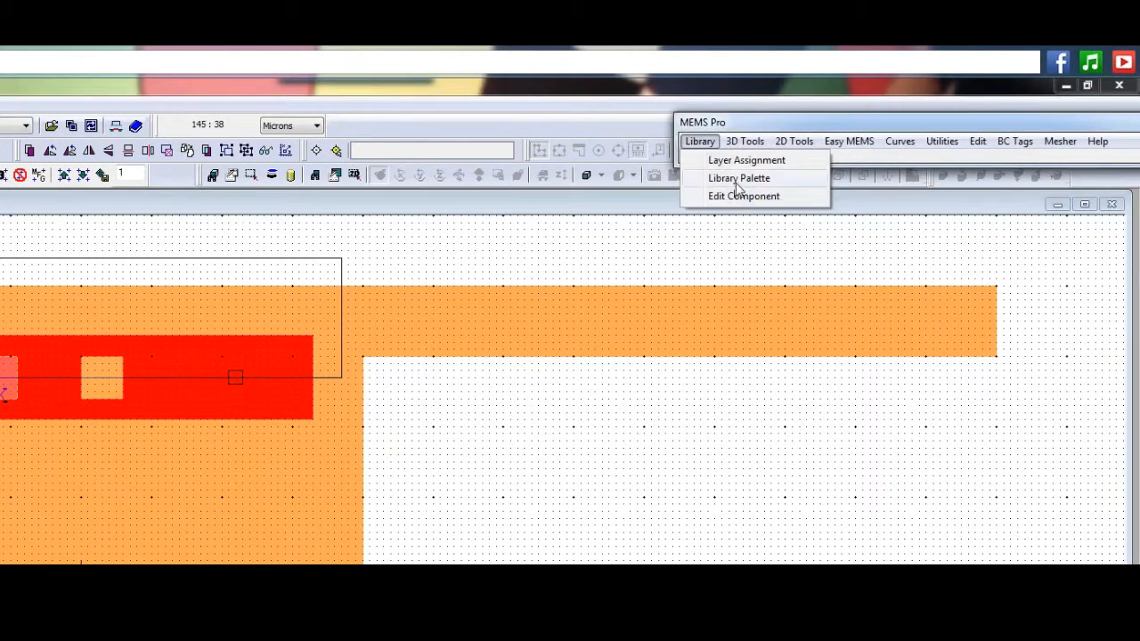
{"action": "left_click", "coordinate": [735, 180]}
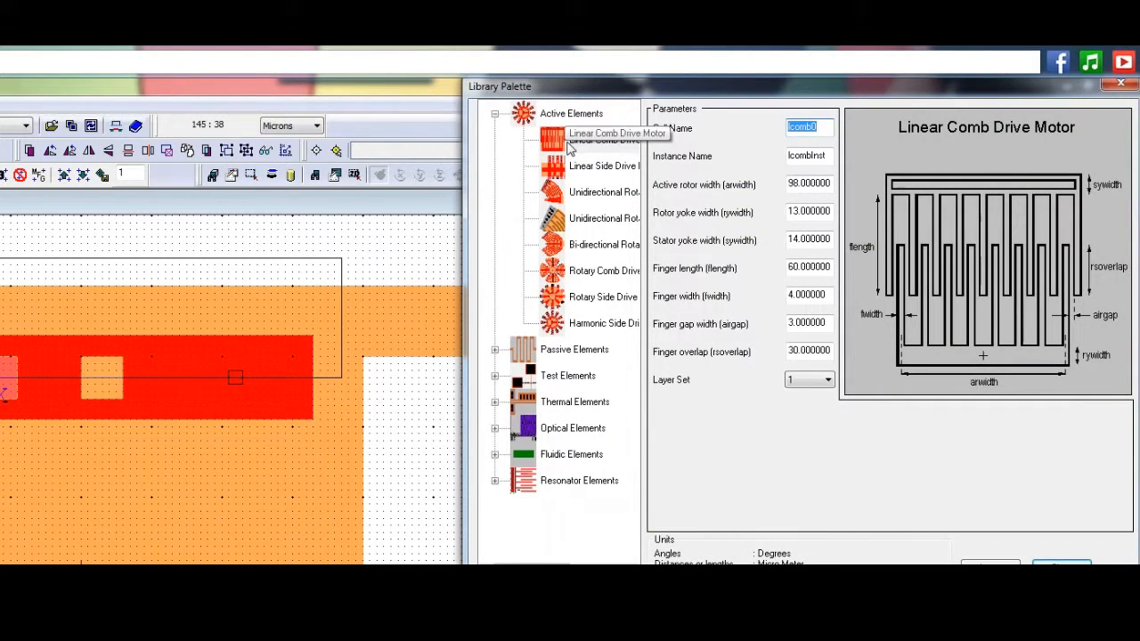
Step: Place a Linear Comb Drive Motor instance with its default parameters to the right of the Poly1 structure, and close the palette
{"action": "left_click", "coordinate": [579, 140]}
{"action": "left_click", "coordinate": [990, 564]}
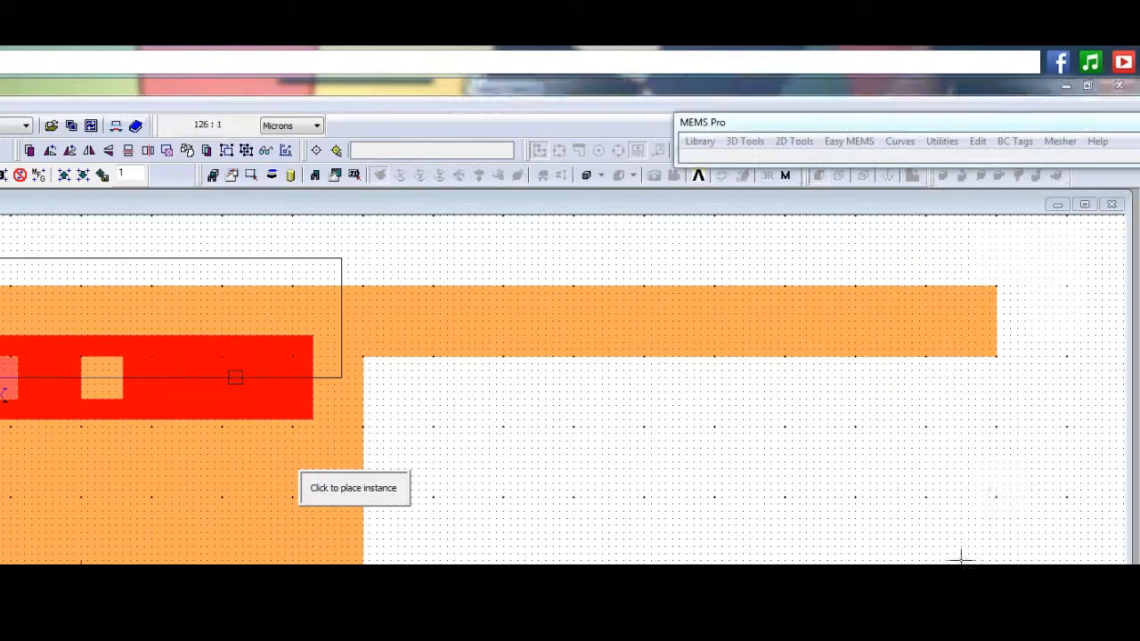
{"action": "left_click", "coordinate": [538, 532]}
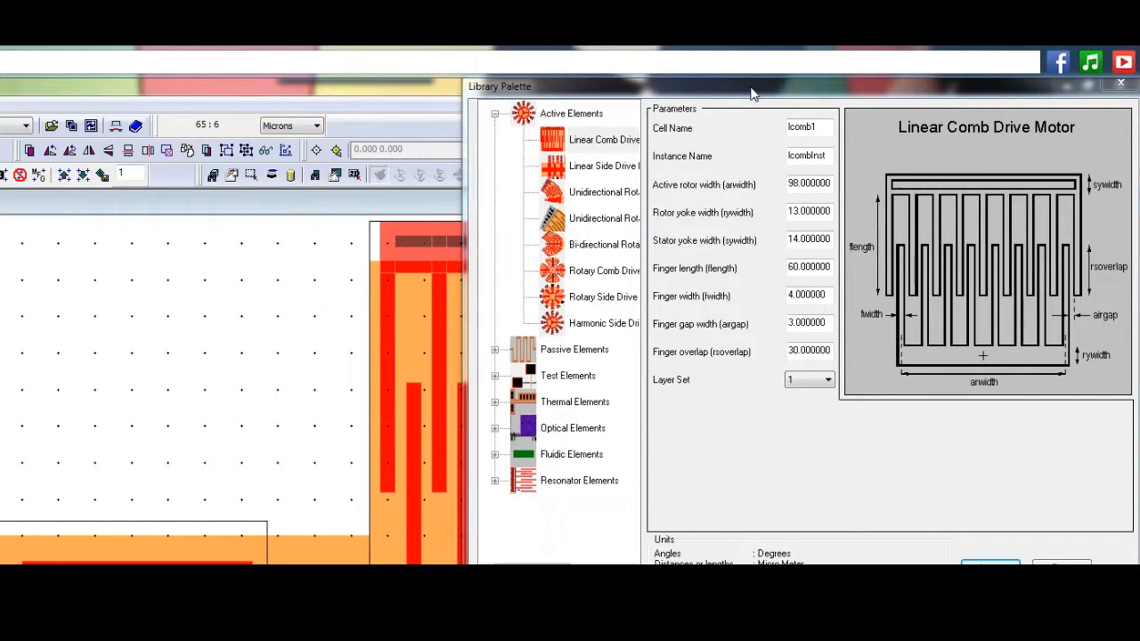
{"action": "left_click_drag", "start_coordinate": [757, 93], "coordinate": [637, 139]}
{"action": "left_click", "coordinate": [1006, 132]}
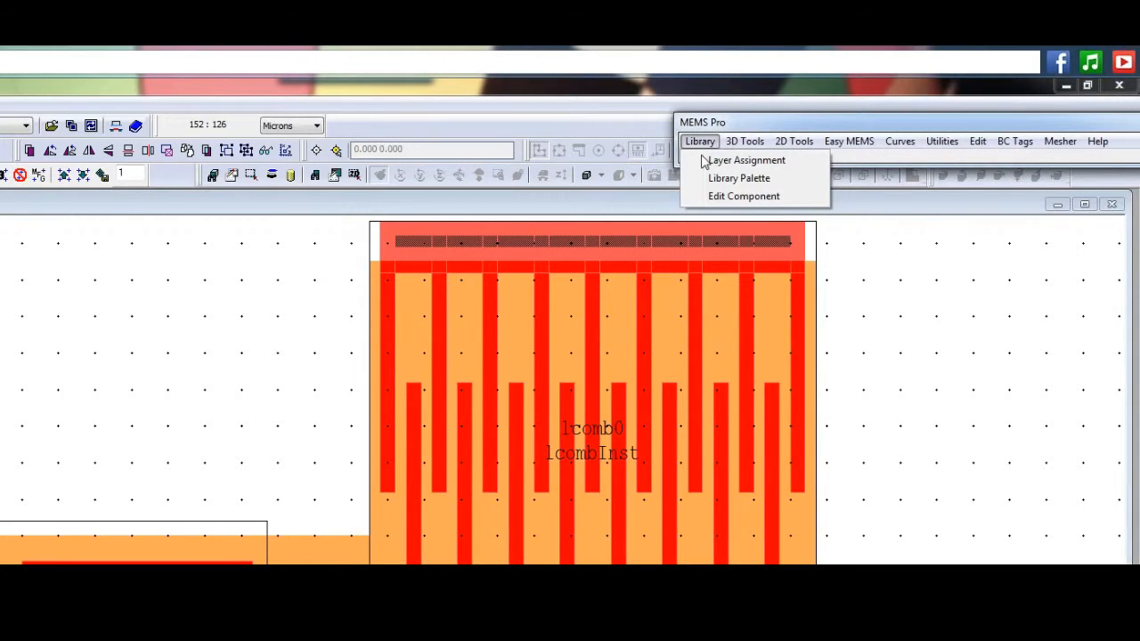
Step: Open the Library Palette again
{"action": "left_click", "coordinate": [739, 181]}
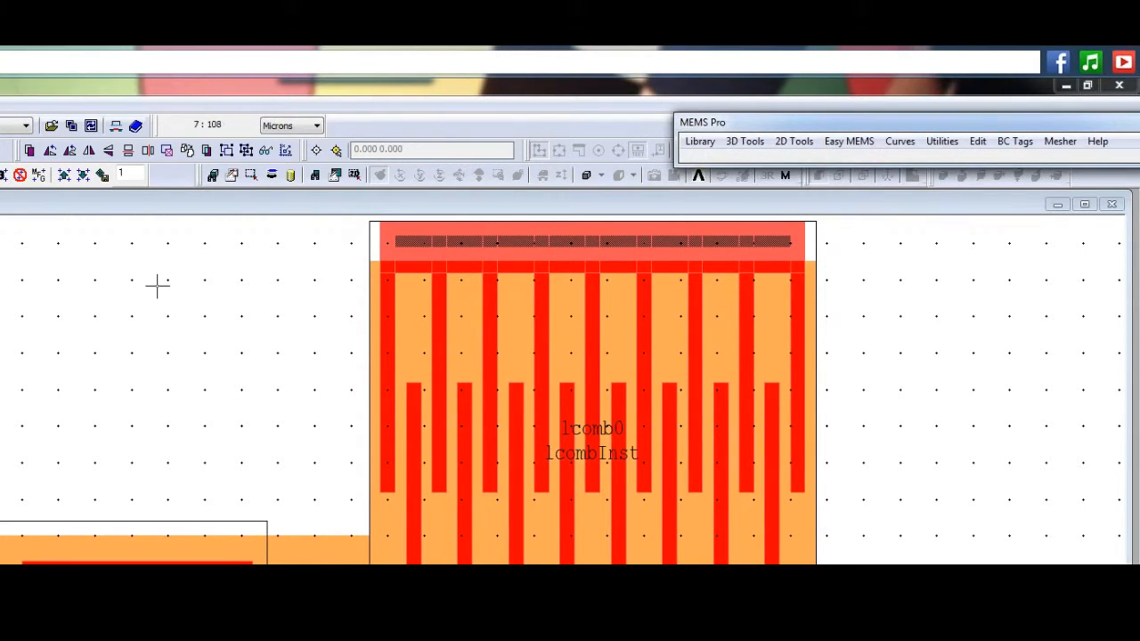